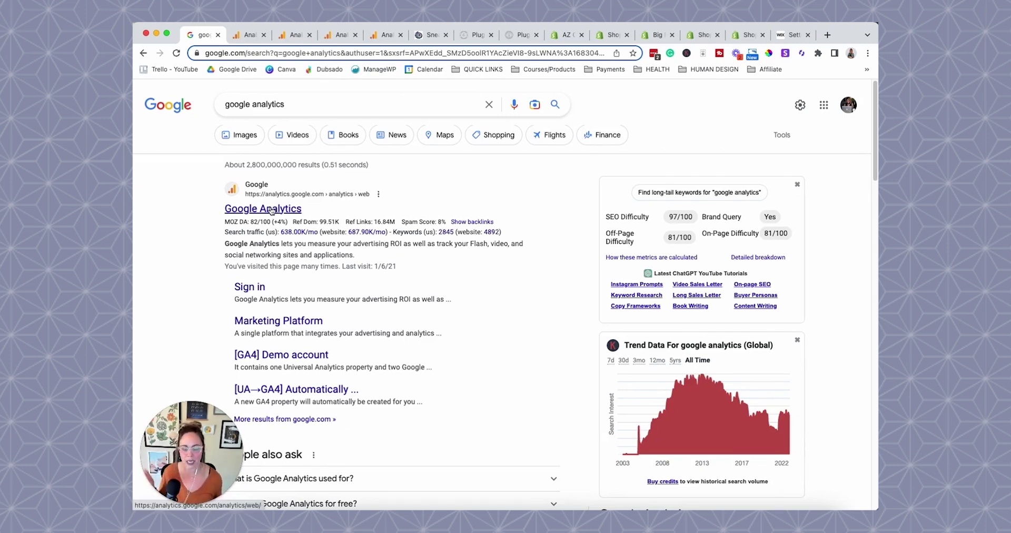
Bring up the Google Analytics account creation form and name the account Sneak Peek Cafe
click(243, 37)
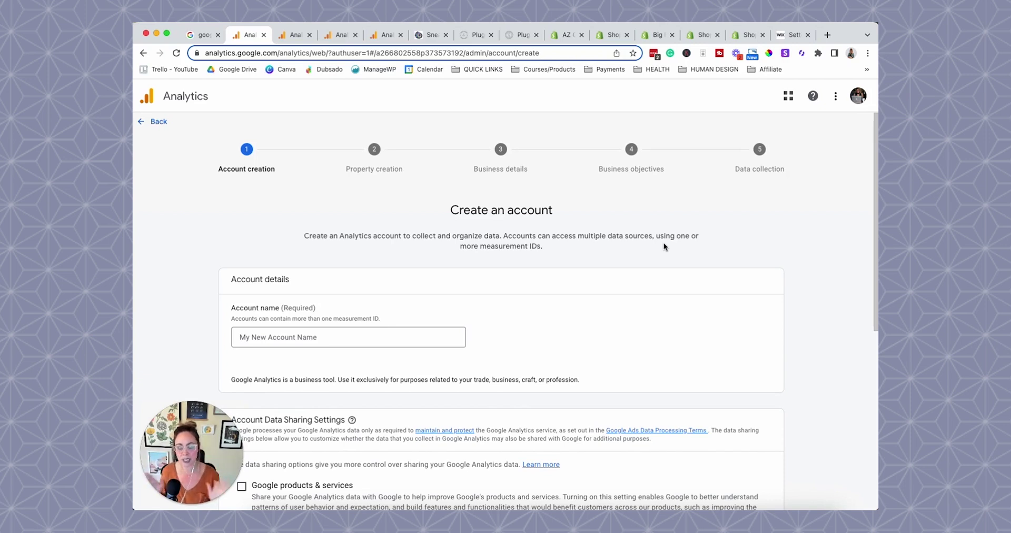
click(355, 336)
text(Sneak Peek)
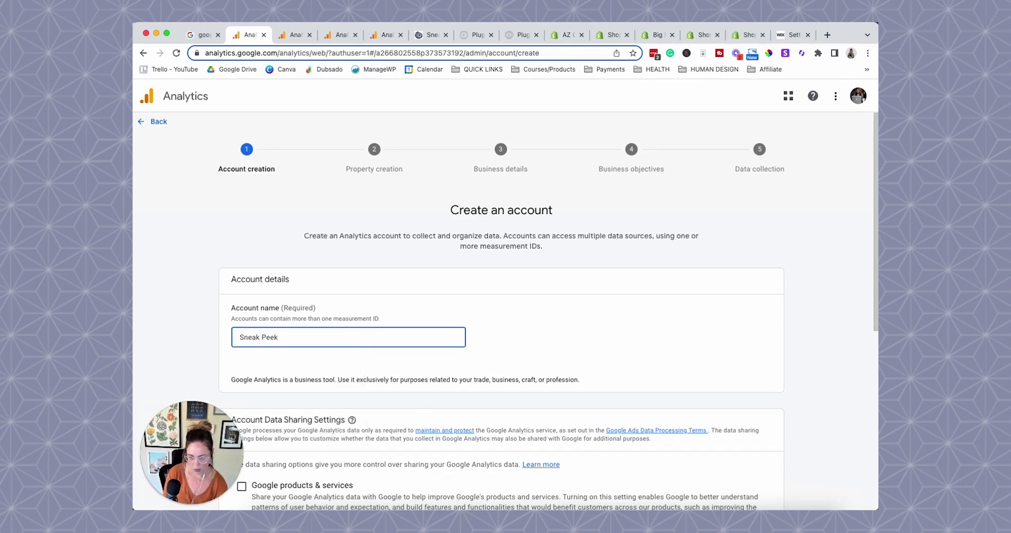
text( Cafe)
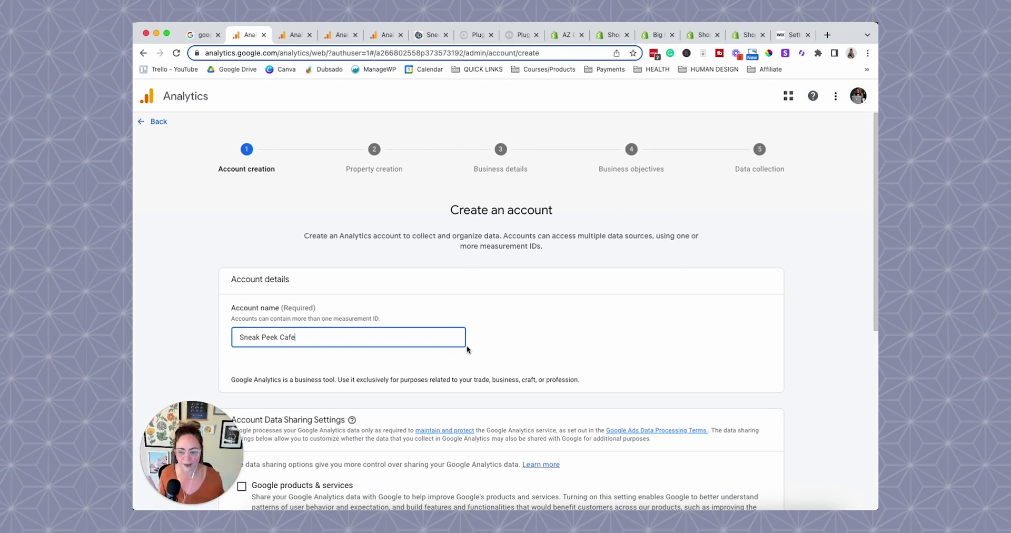
click(454, 309)
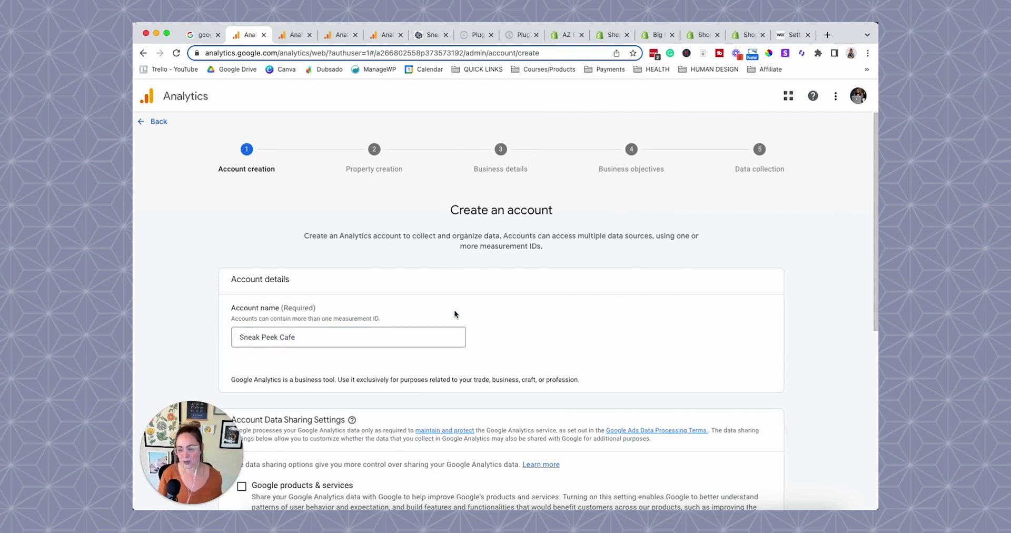
click(395, 335)
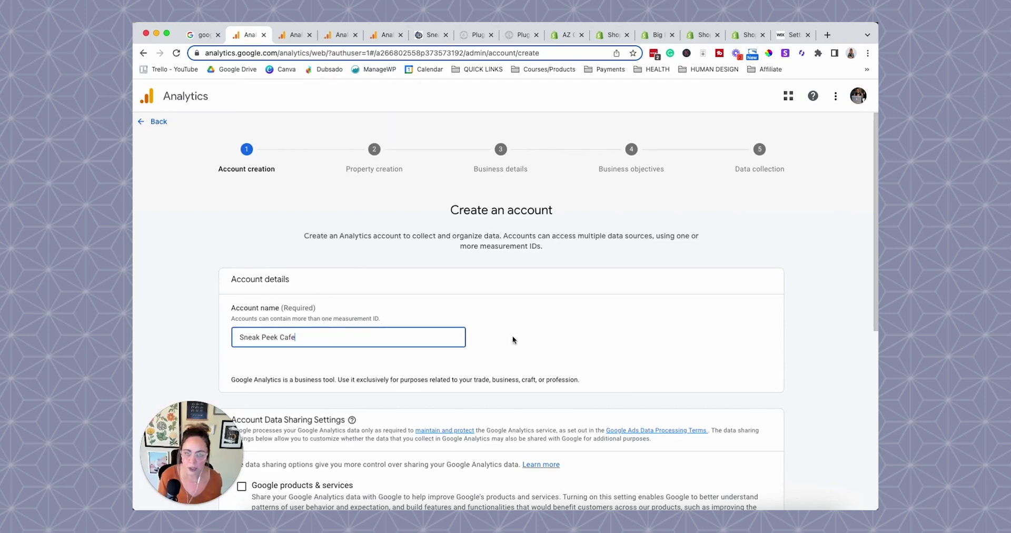
Review the account data sharing settings, leave them at their defaults, and continue to property creation
scroll(535, 310, down, 1)
scroll(533, 311, down, 6)
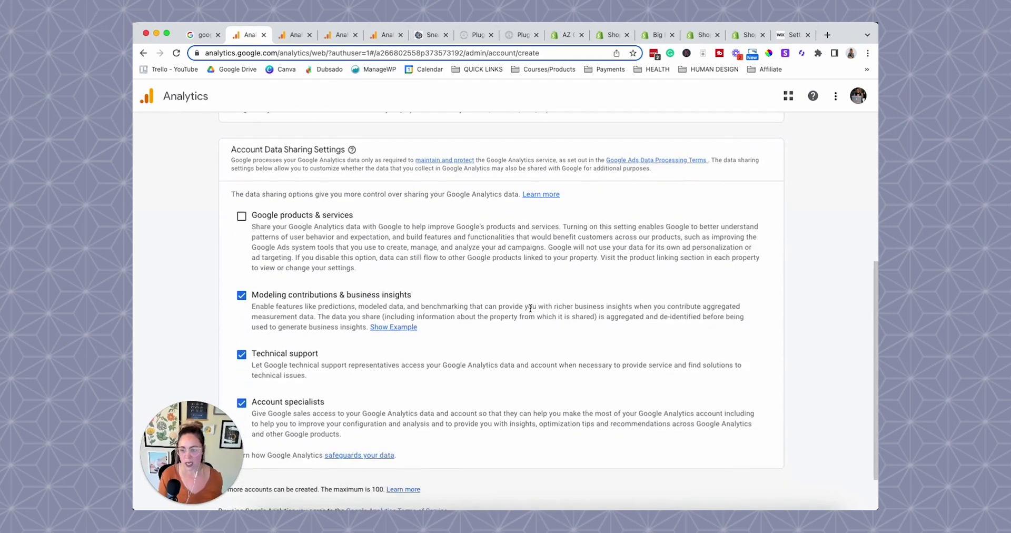
drag(205, 435, 685, 440)
click(492, 457)
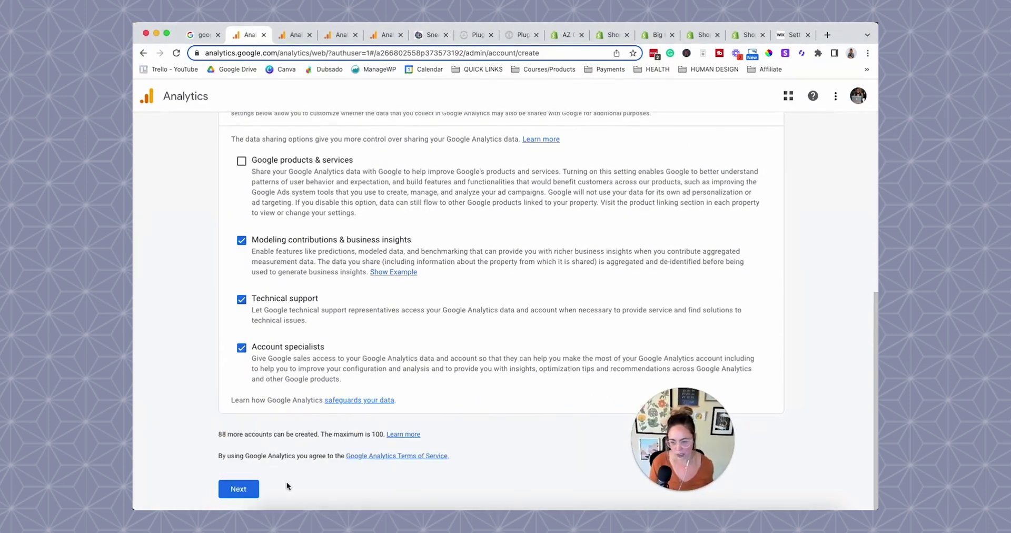
click(236, 487)
Name the property Sneak Peek Website, set its reporting time zone to (GMT-04:00) New York Time, and continue to business details
click(453, 323)
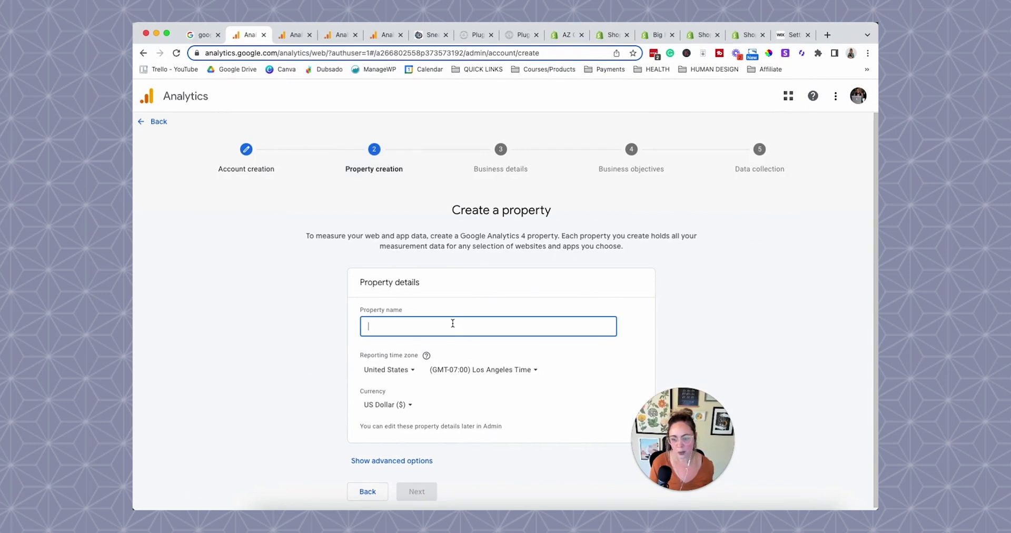
text(Sneak OPPeek Website)
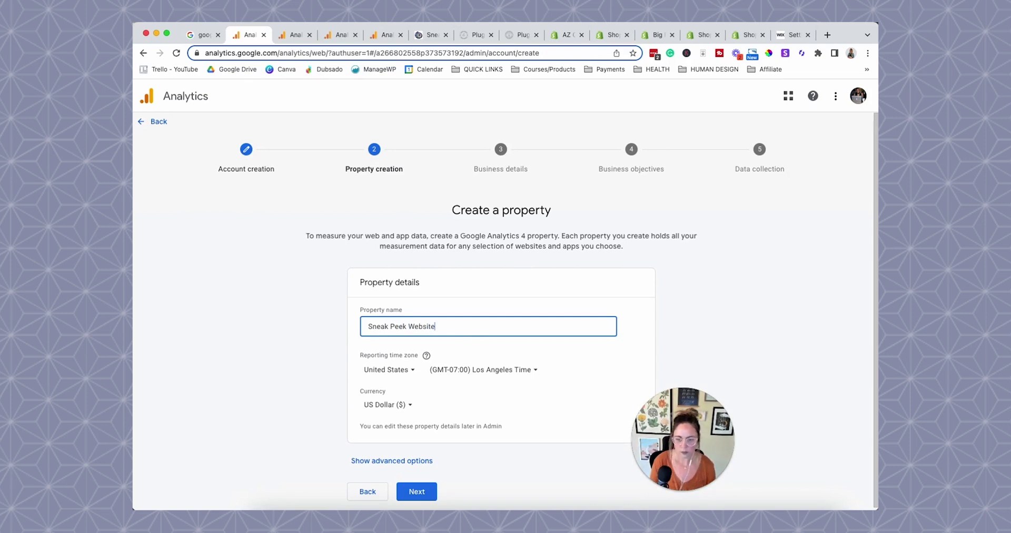
click(502, 373)
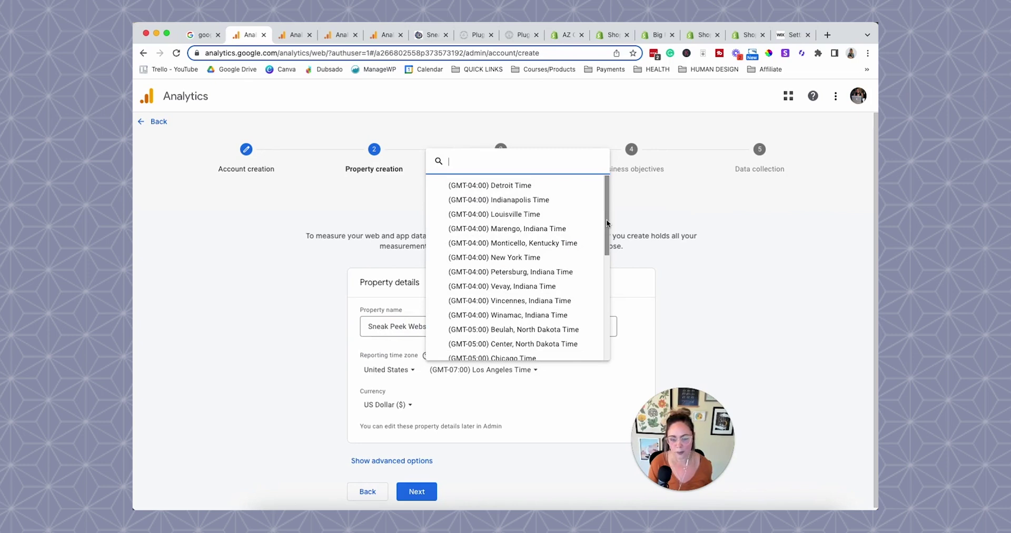
click(556, 258)
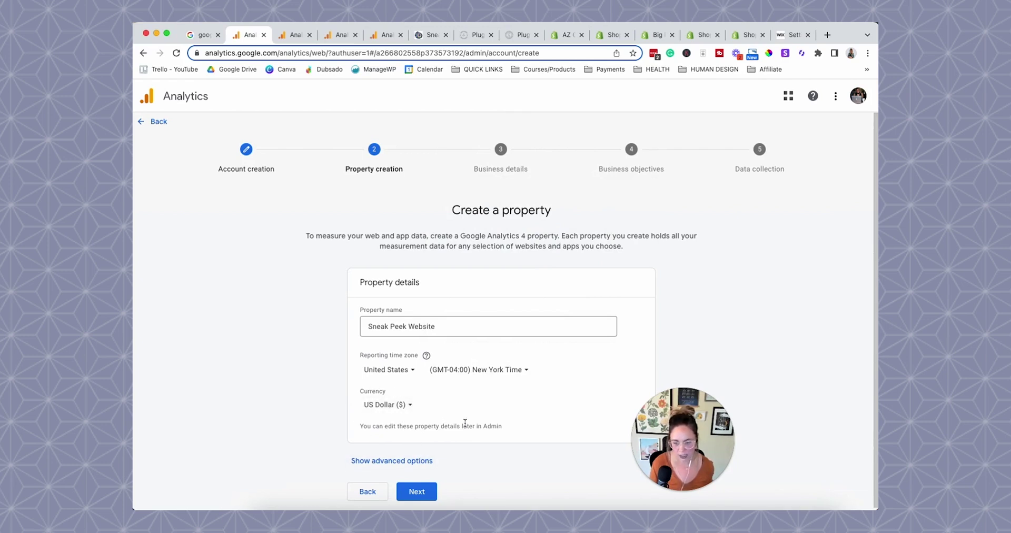
click(424, 494)
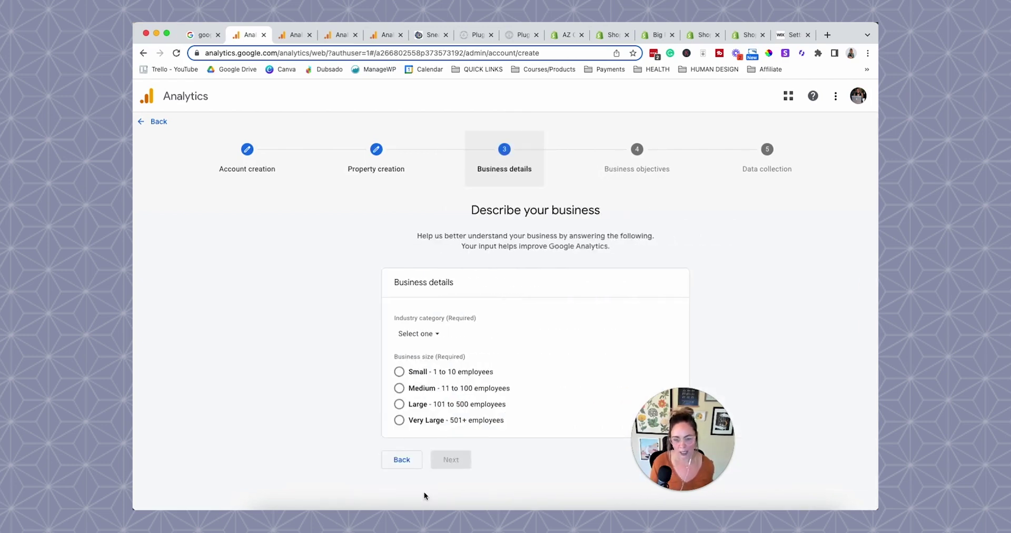
Set the industry category to Food & Drink and the business size to Small, and continue to business objectives
click(408, 335)
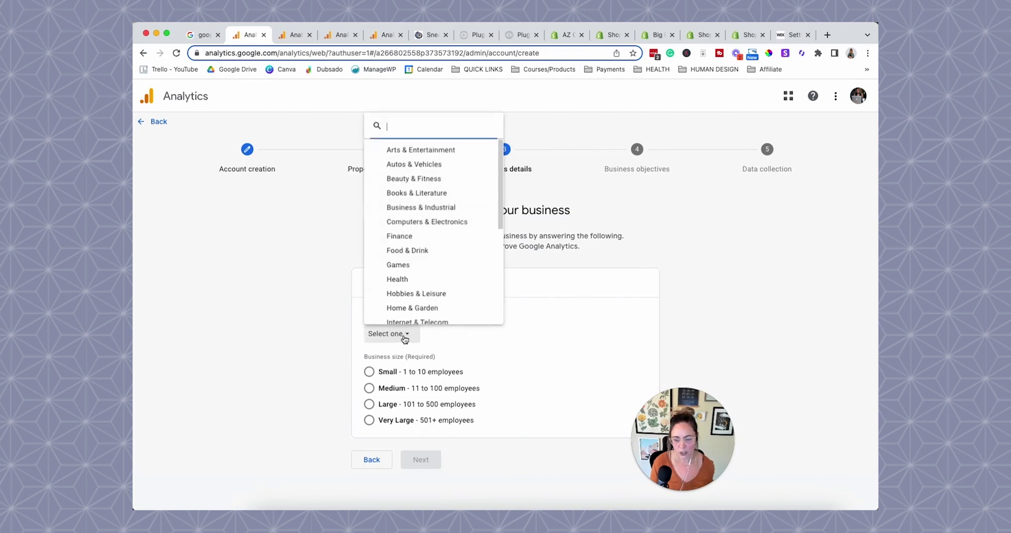
click(430, 252)
click(369, 371)
click(420, 460)
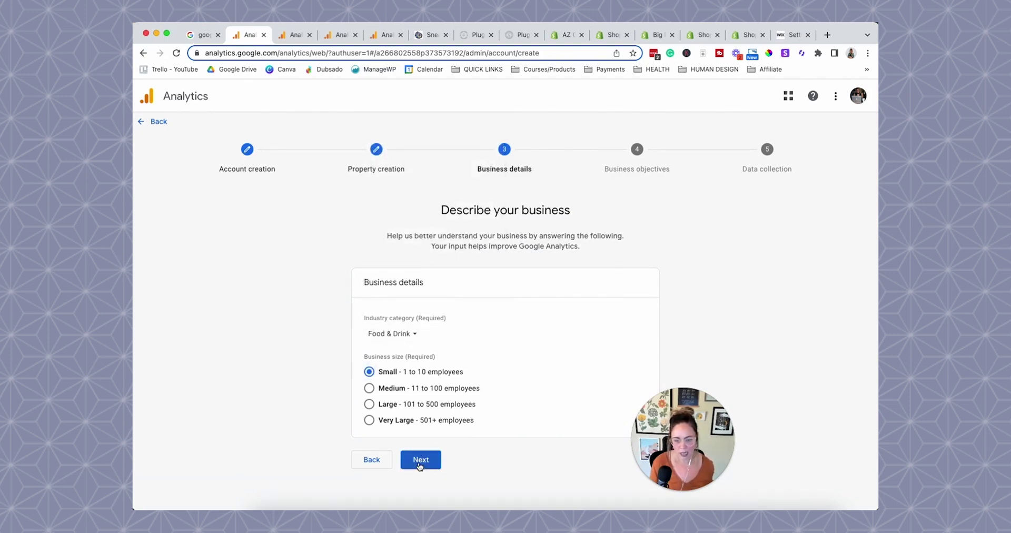
Try selecting Generate leads, Drive online sales, Raise brand awareness and Examine user behavior, and replace them with Get baseline reports
scroll(679, 251, down, 1)
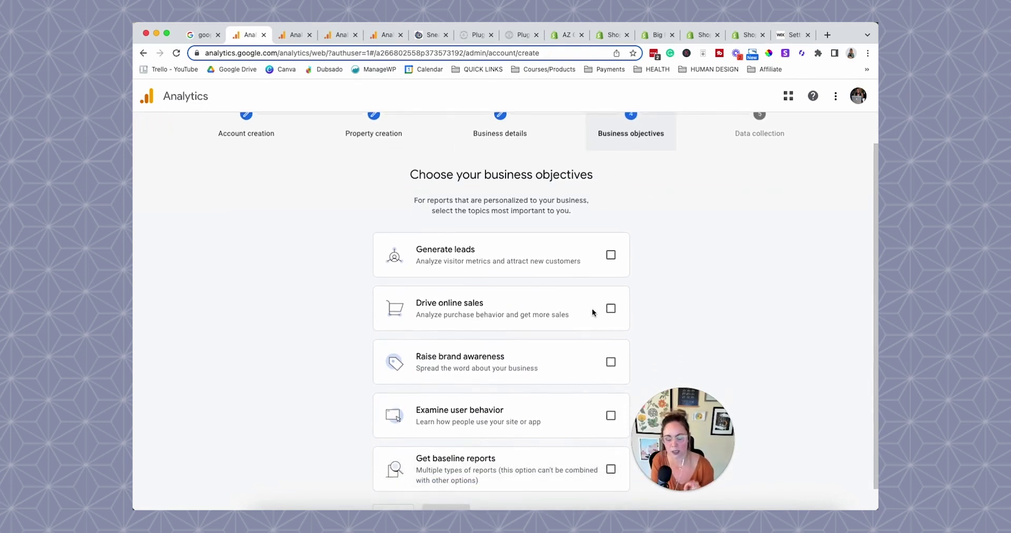
scroll(657, 272, down, 1)
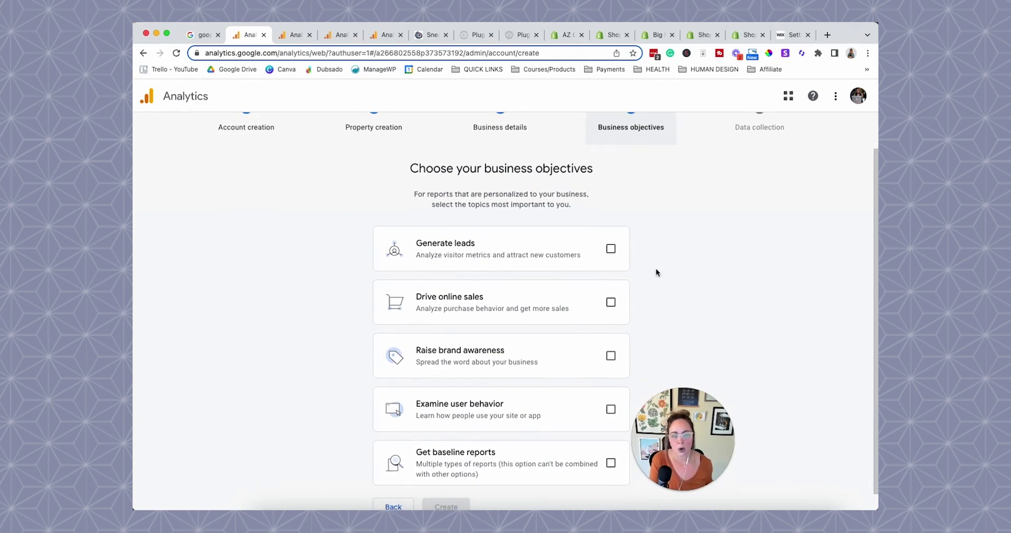
click(612, 249)
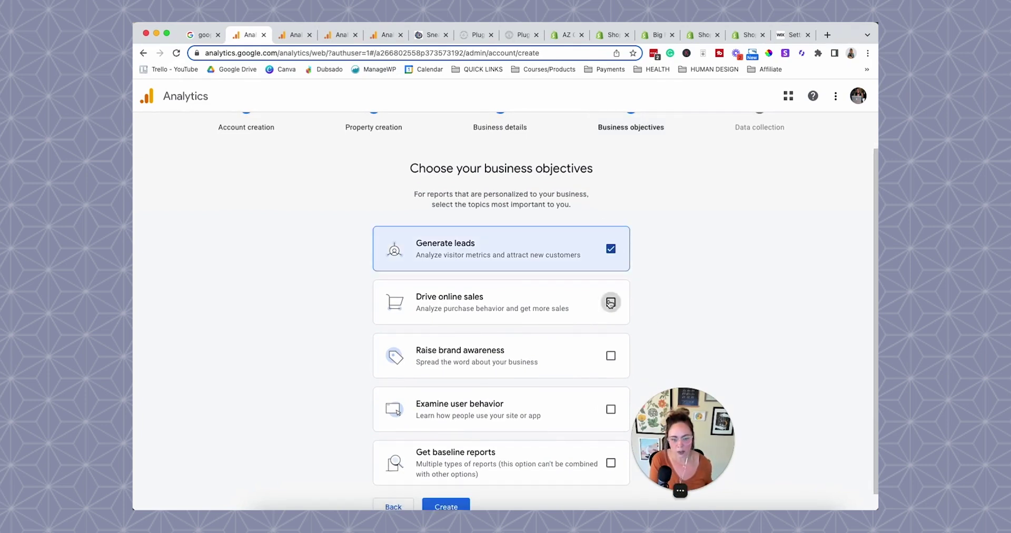
click(611, 303)
click(611, 356)
click(610, 410)
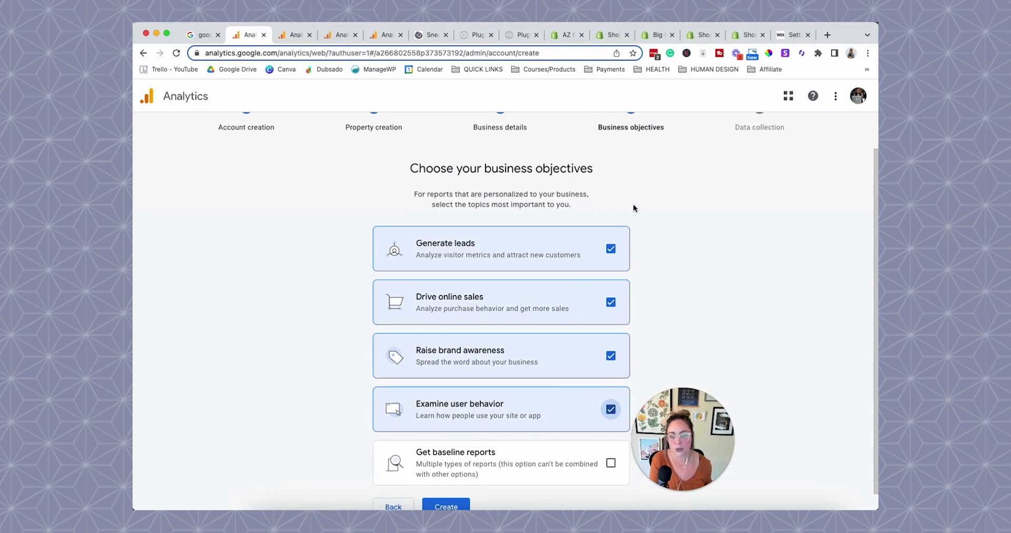
click(611, 463)
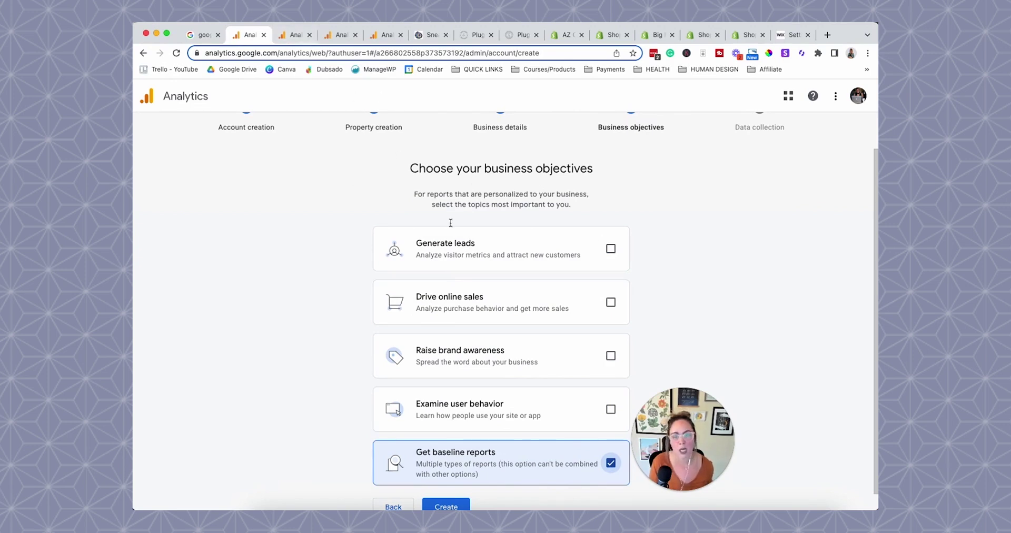
Examine the Life cycle report sections in the Testing #2 property and compare them with the Get baseline reports objective
click(290, 36)
click(337, 37)
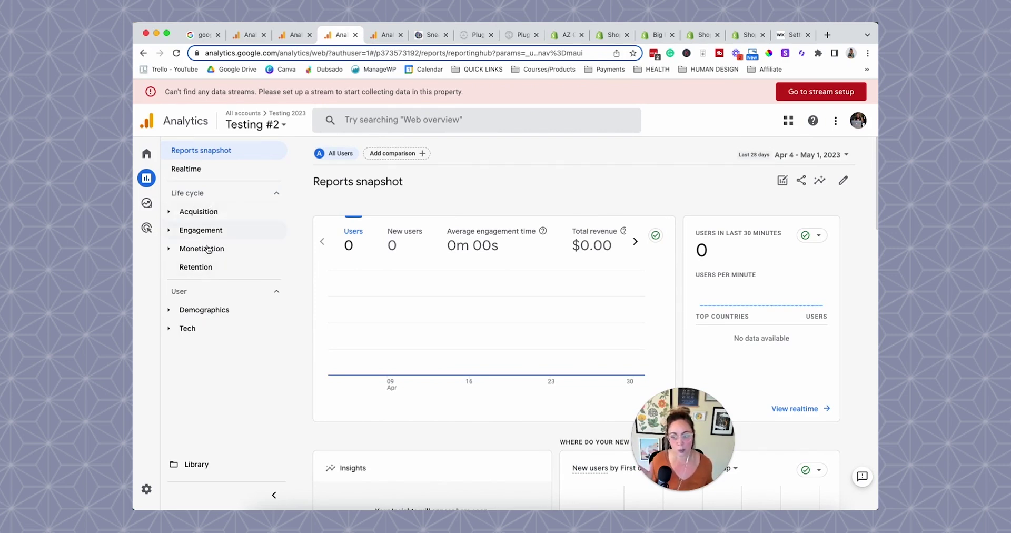
click(245, 35)
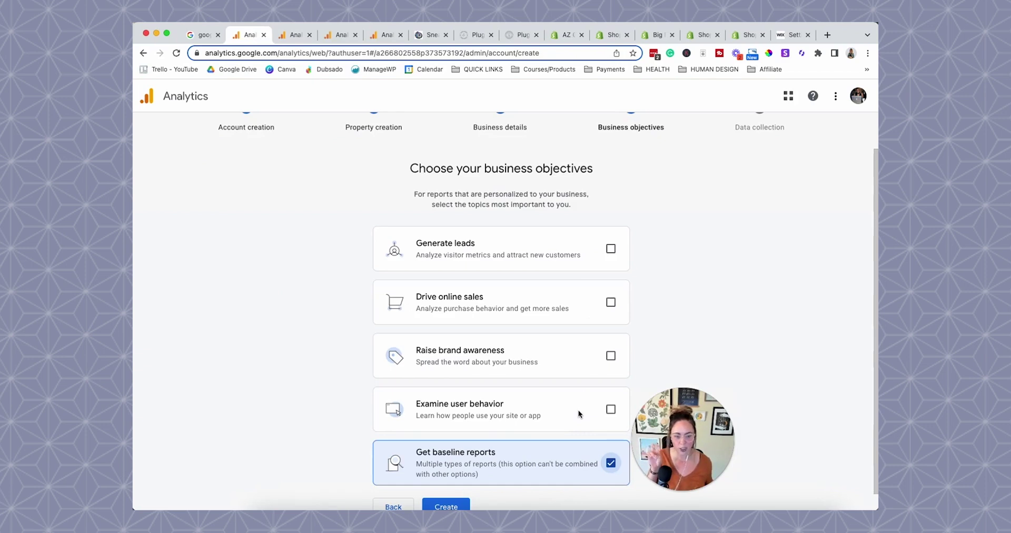
click(330, 38)
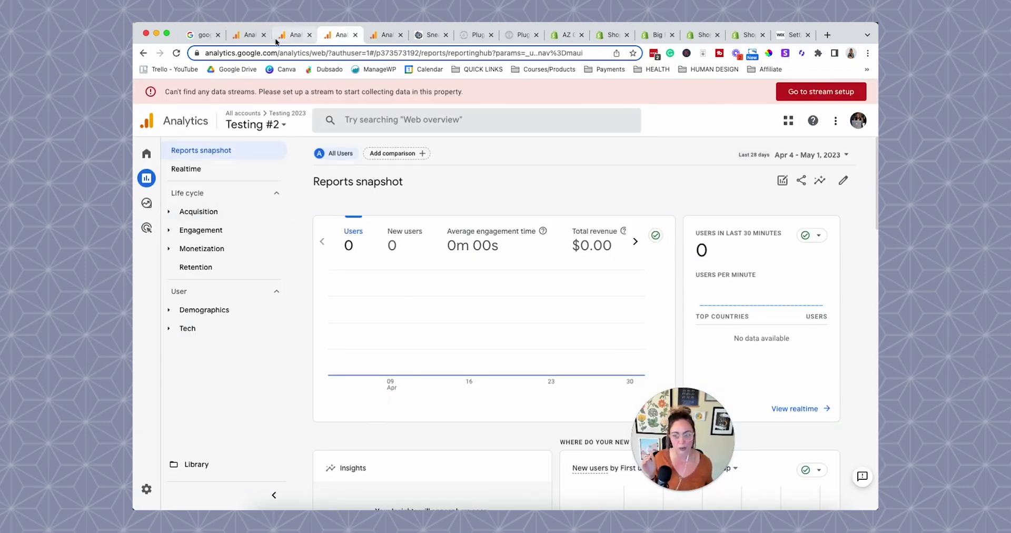
click(242, 36)
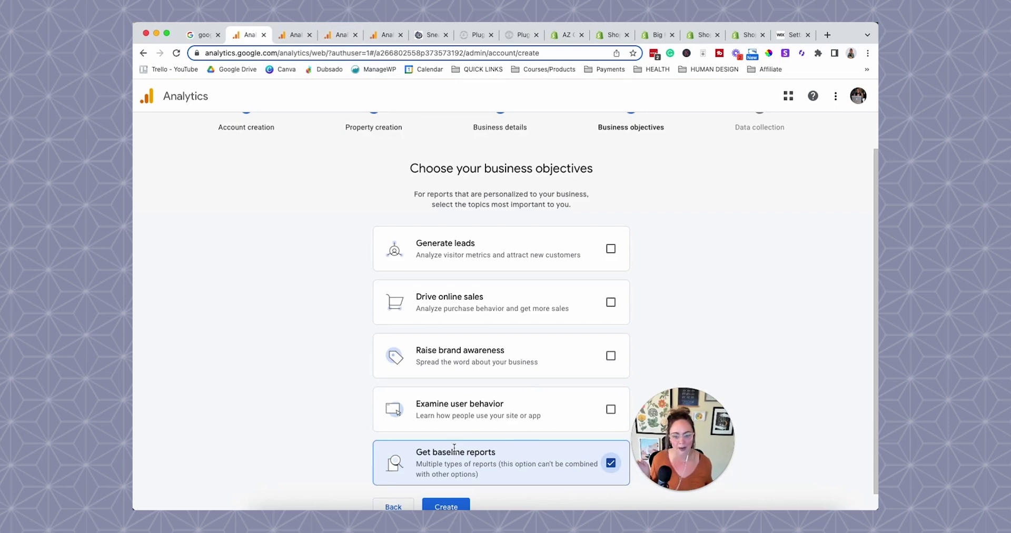
click(330, 35)
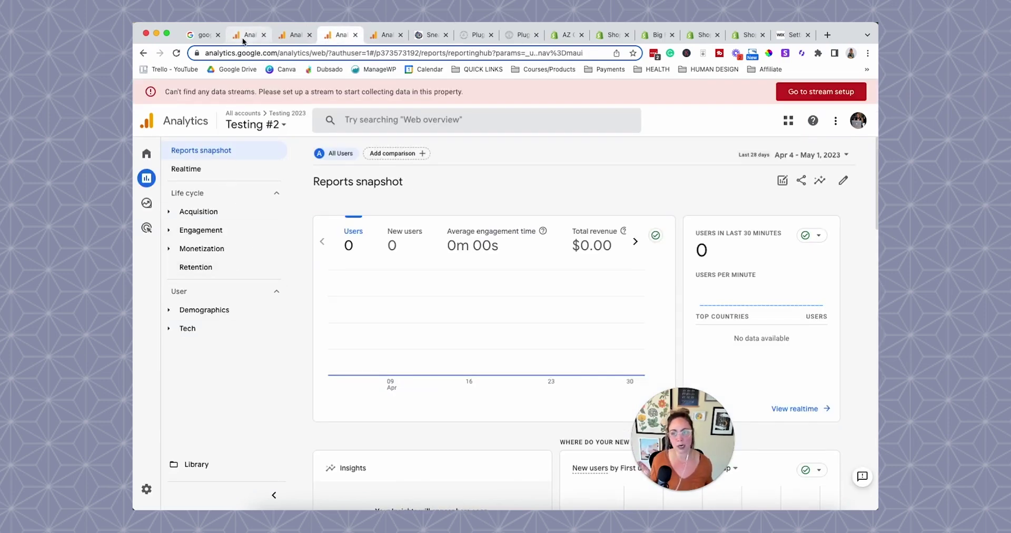
click(242, 35)
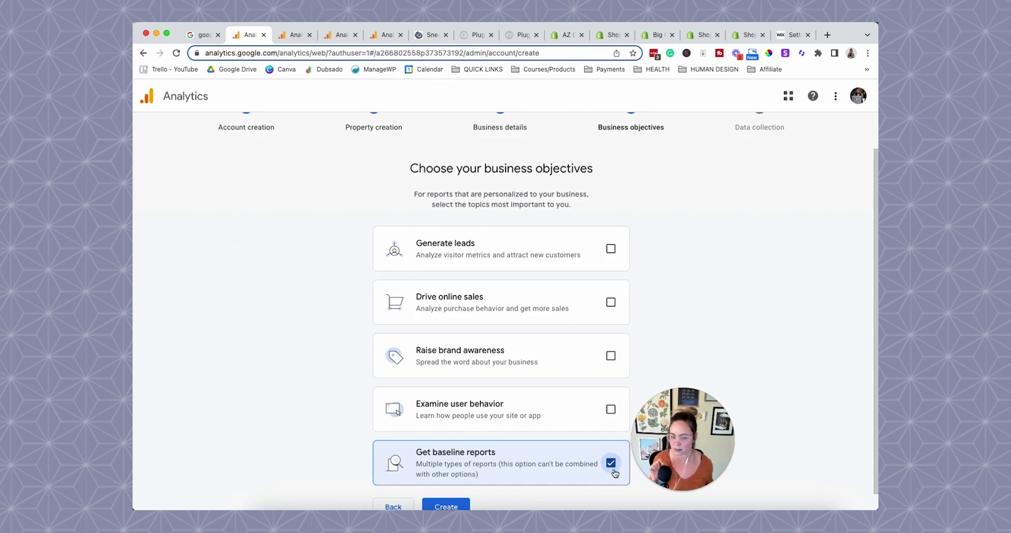
Try the four specific objectives instead: Generate leads, Drive online sales, Raise brand awareness and Examine user behavior
click(611, 248)
click(611, 302)
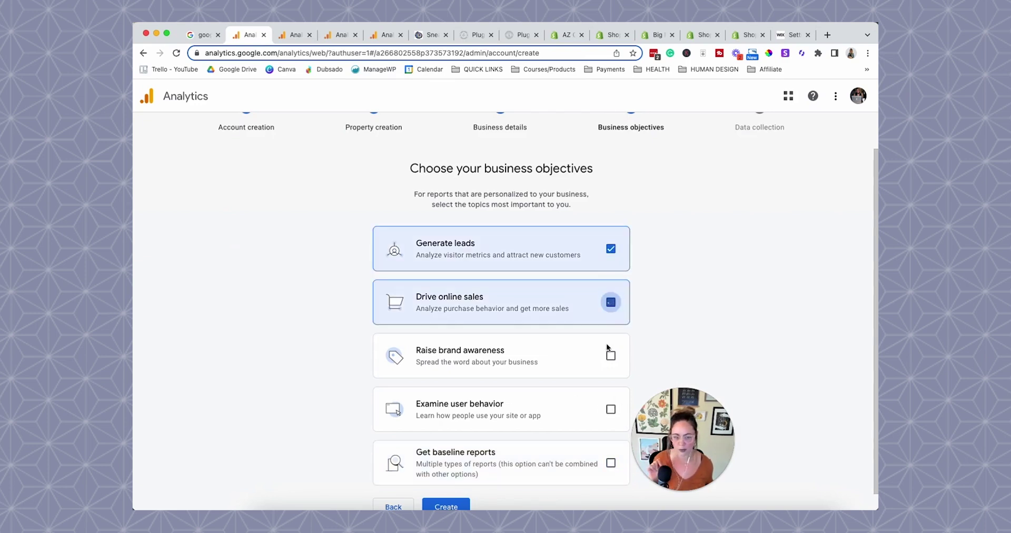
click(611, 357)
click(610, 411)
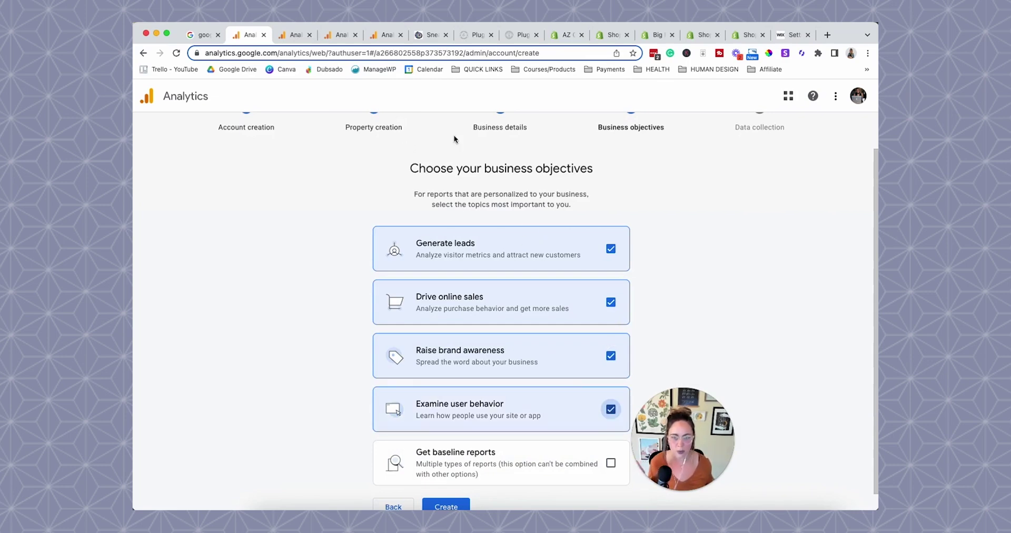
Examine the Generate leads and Drive online sales report groups in the Testing property and compare them with Testing #2
click(379, 35)
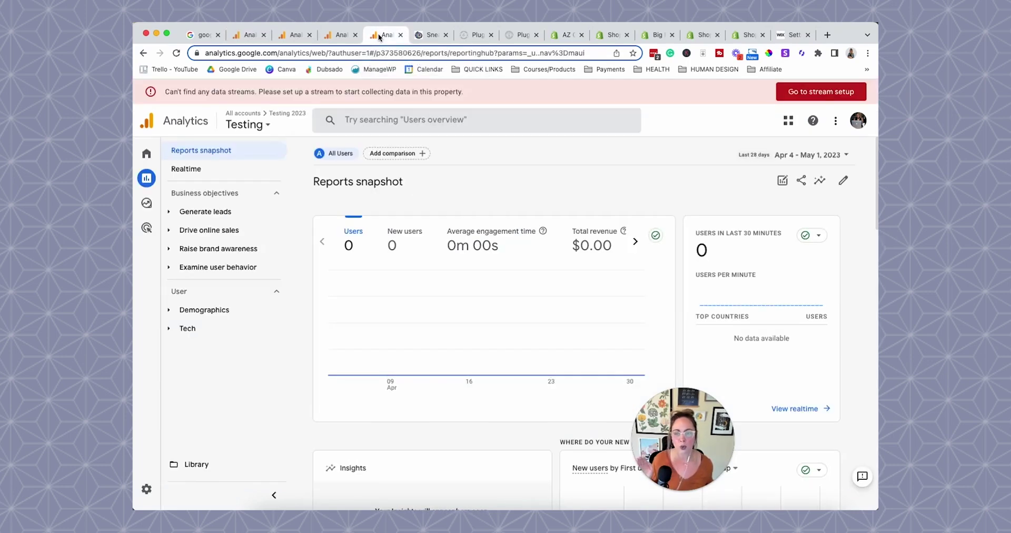
click(221, 212)
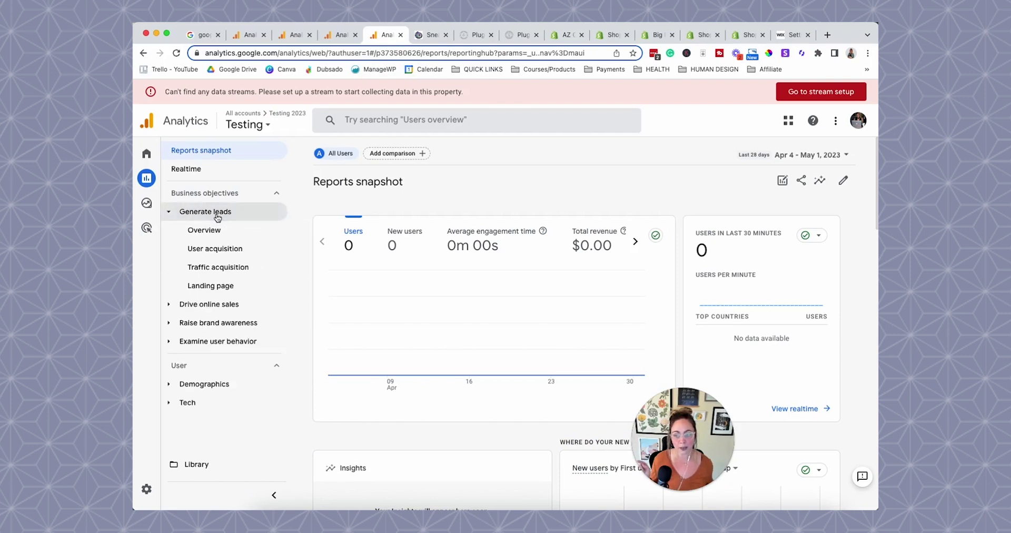
click(235, 304)
scroll(264, 279, down, 1)
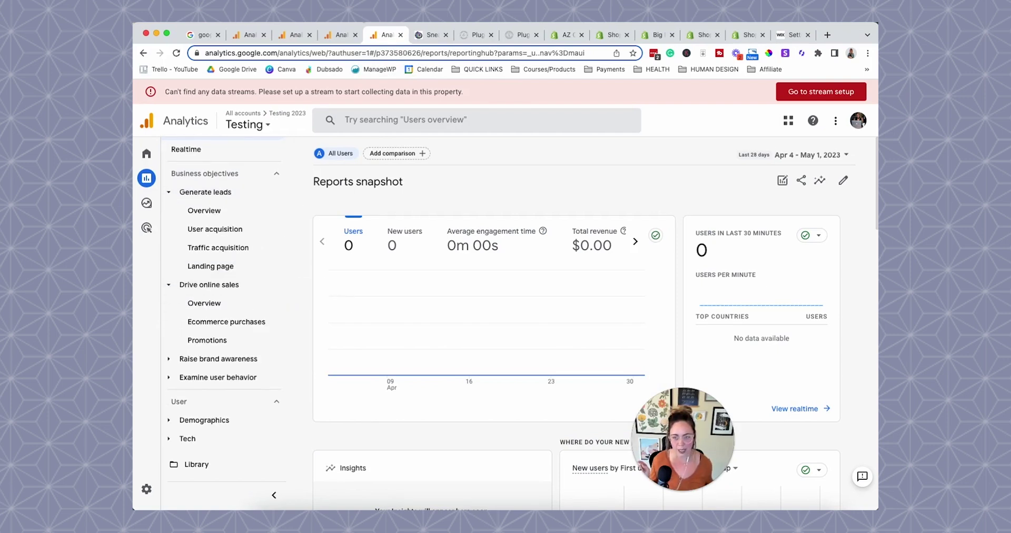
click(333, 36)
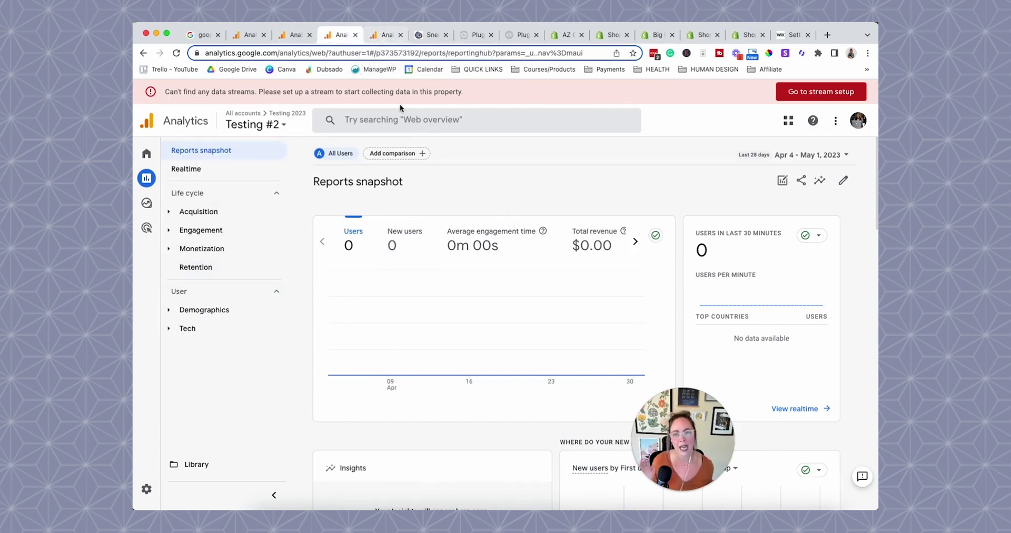
click(295, 35)
Return to the account setup, choose Get baseline reports as the business objective, and submit the form to create the account
click(252, 37)
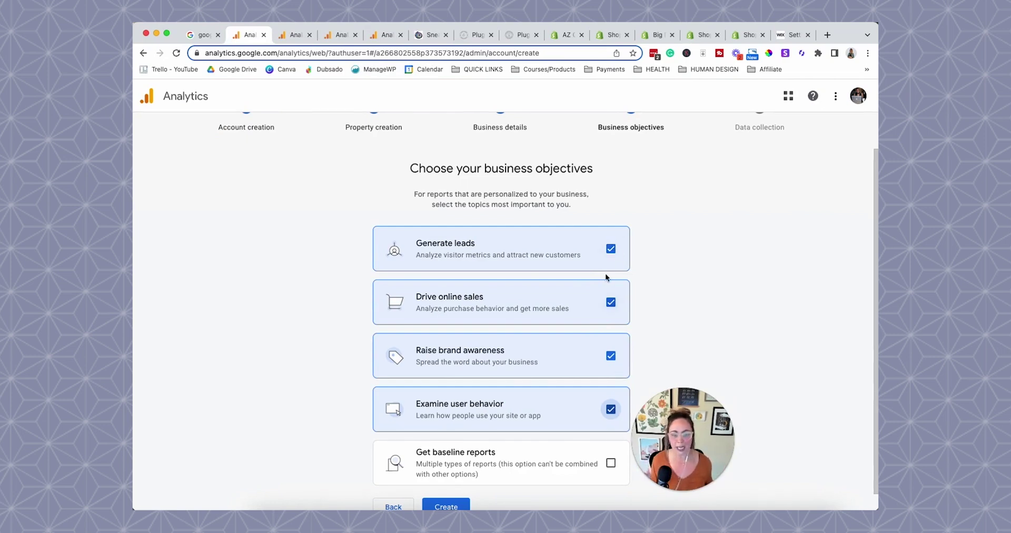
click(603, 472)
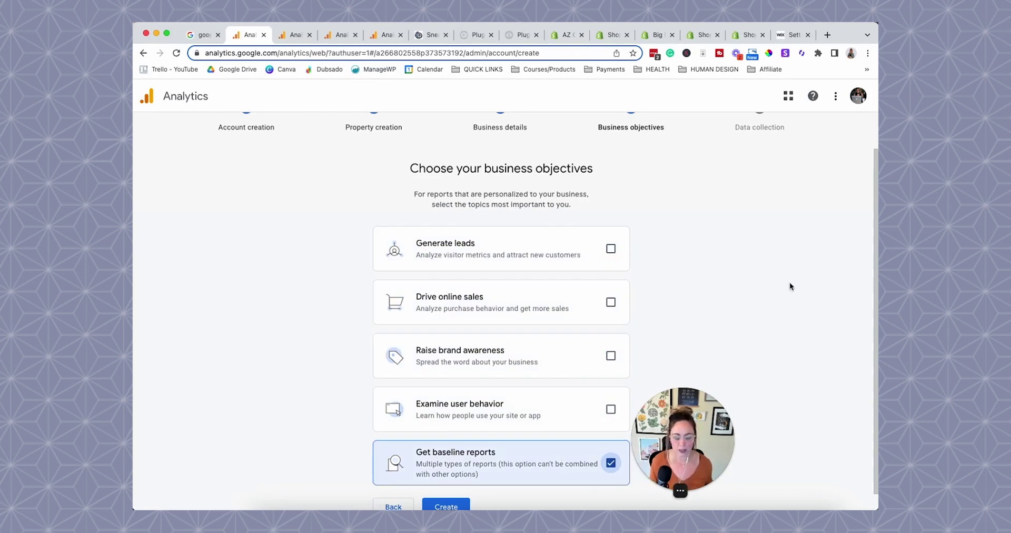
scroll(719, 255, down, 1)
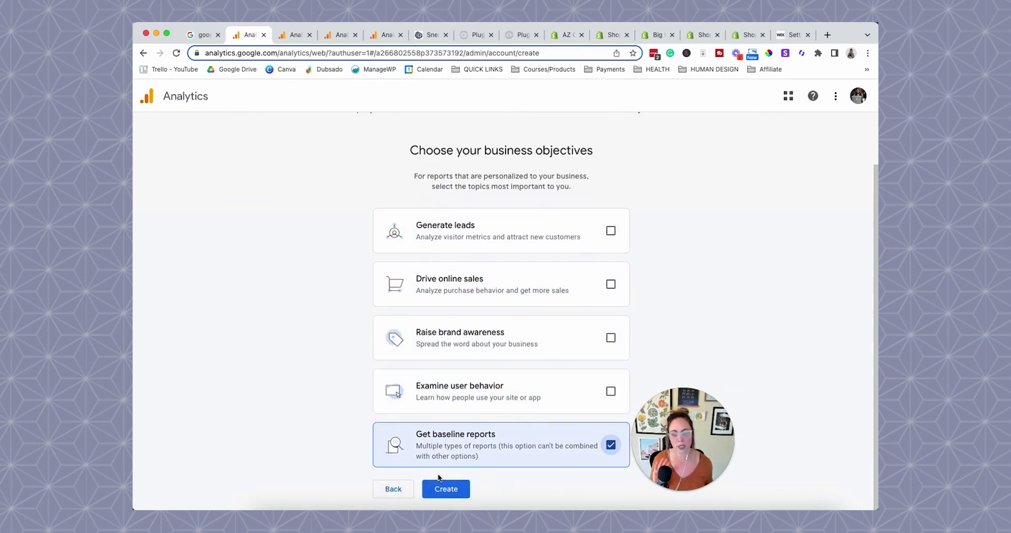
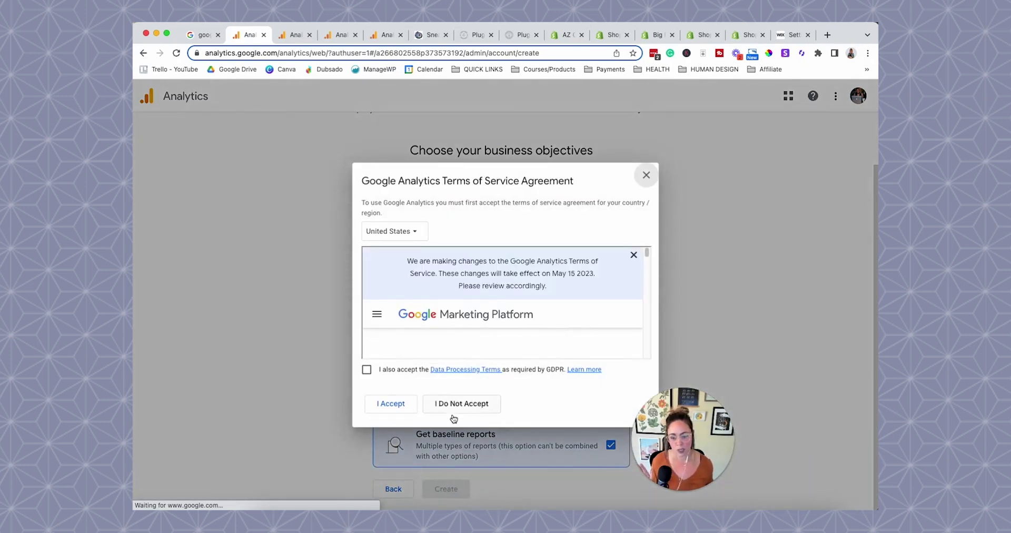
Accept the Terms of Service Agreement and the GDPR Data Processing Terms, and choose Web as the data collection platform
click(366, 370)
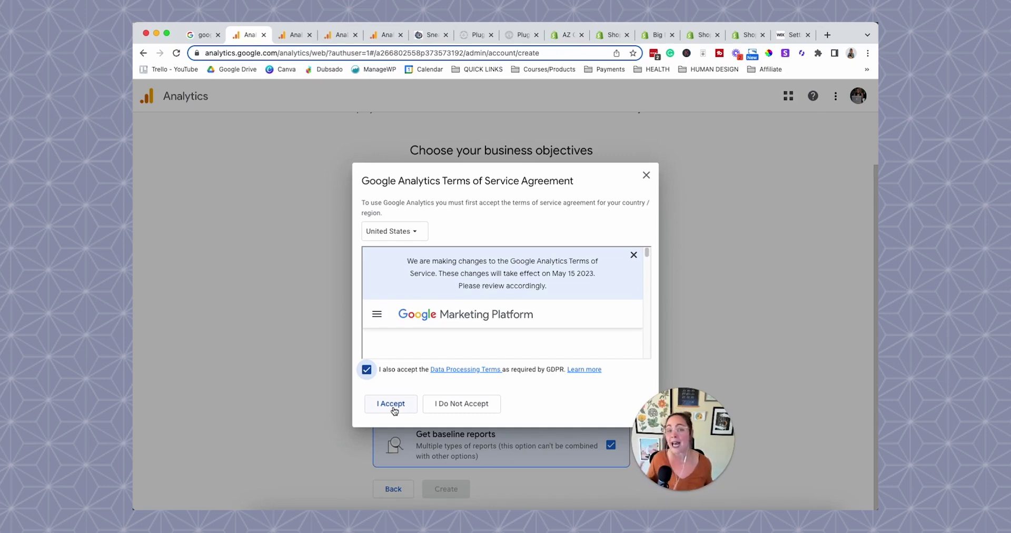
click(393, 406)
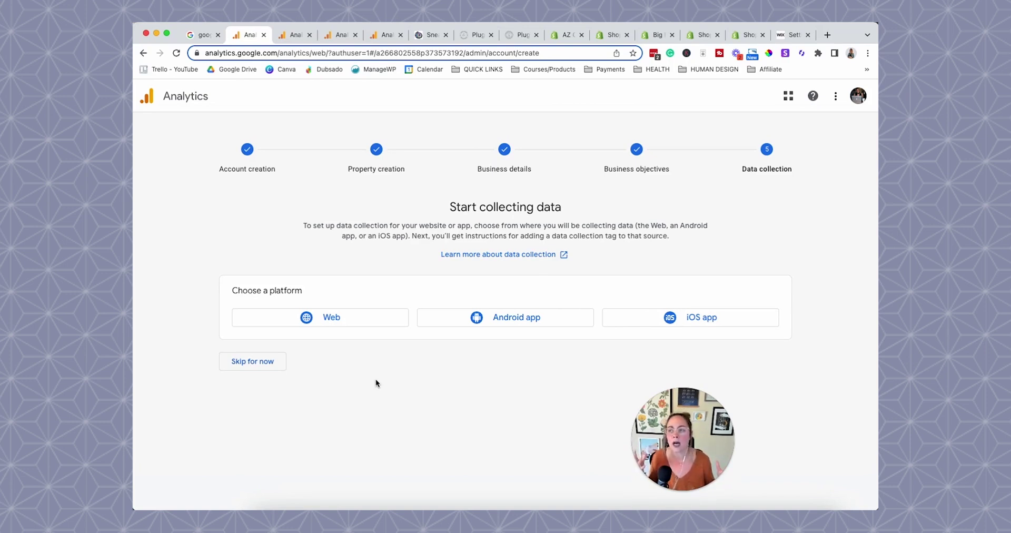
click(341, 318)
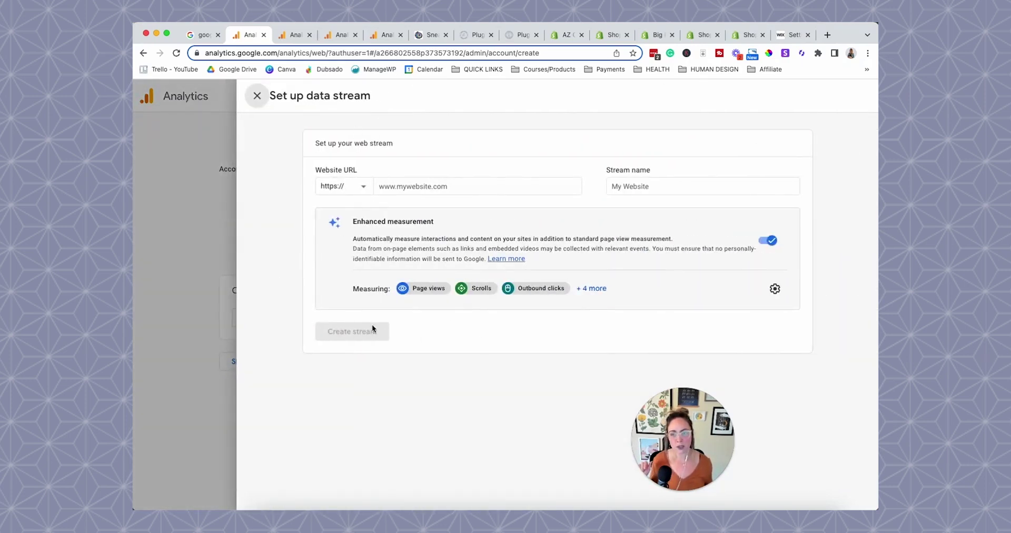
click(463, 192)
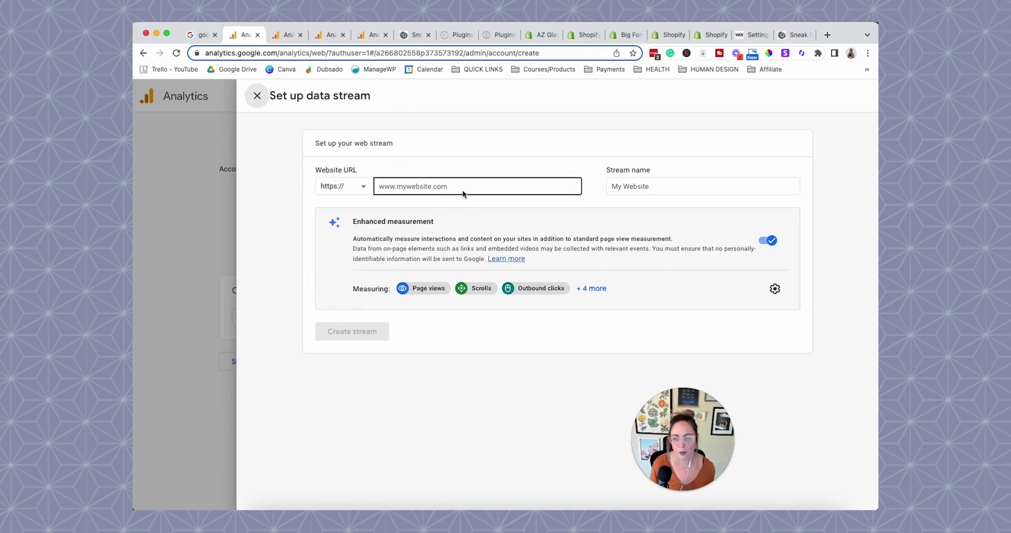
click(462, 188)
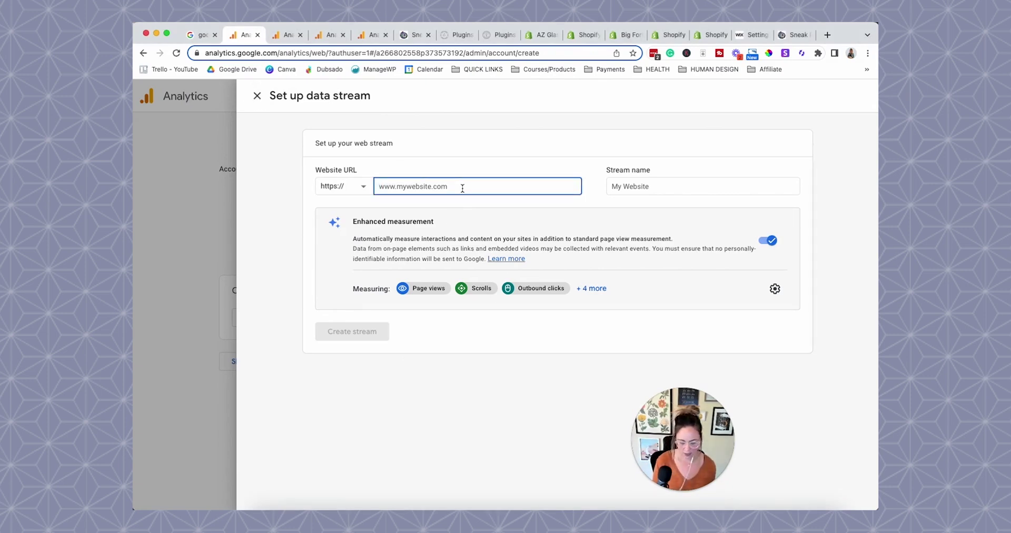
text(https://www.sneakpeekcafe.com/)
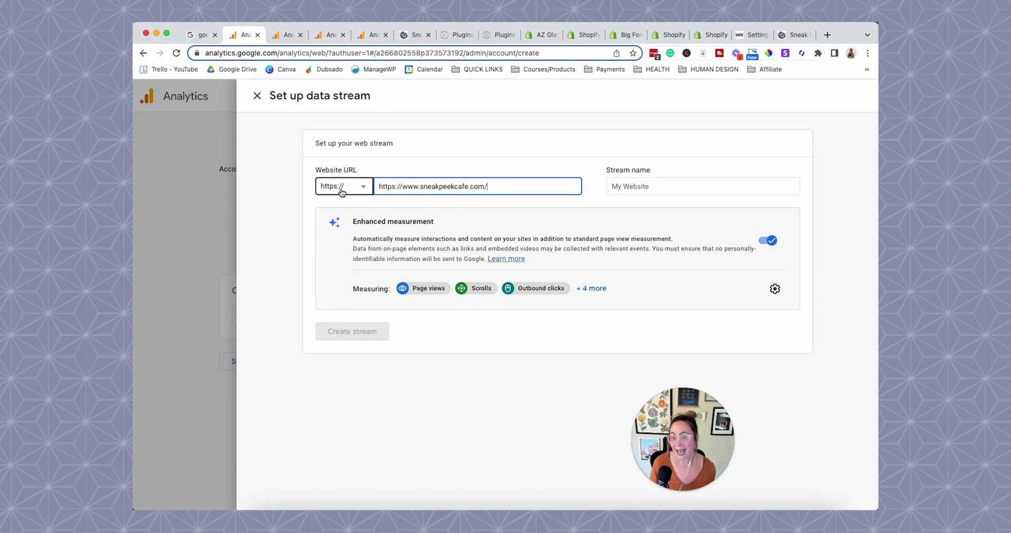
drag(403, 188, 375, 191)
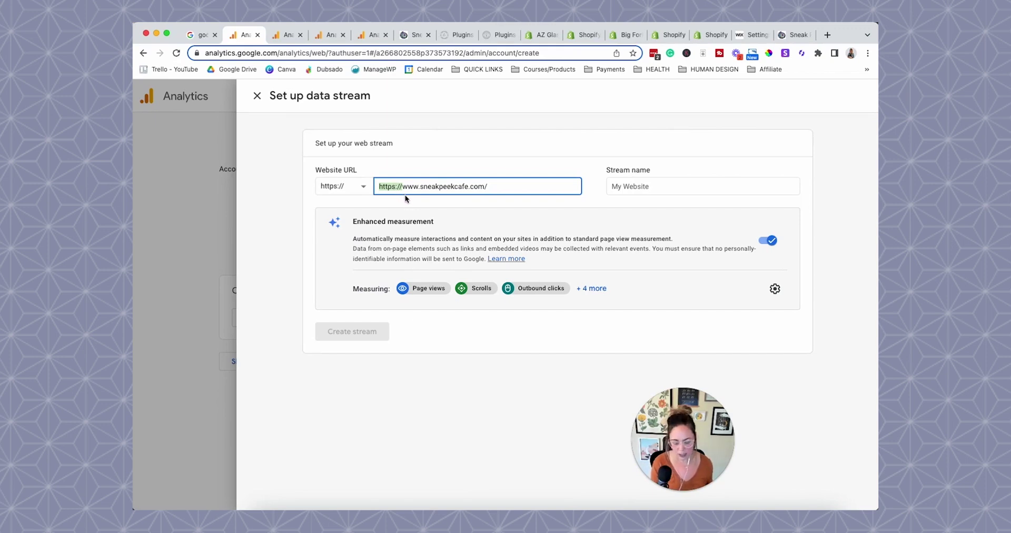
click(363, 186)
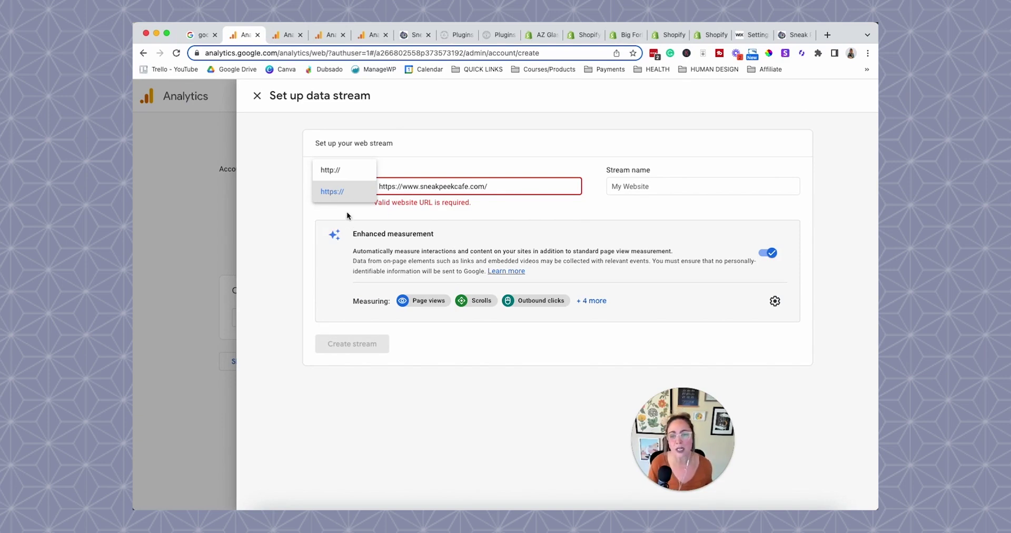
click(337, 192)
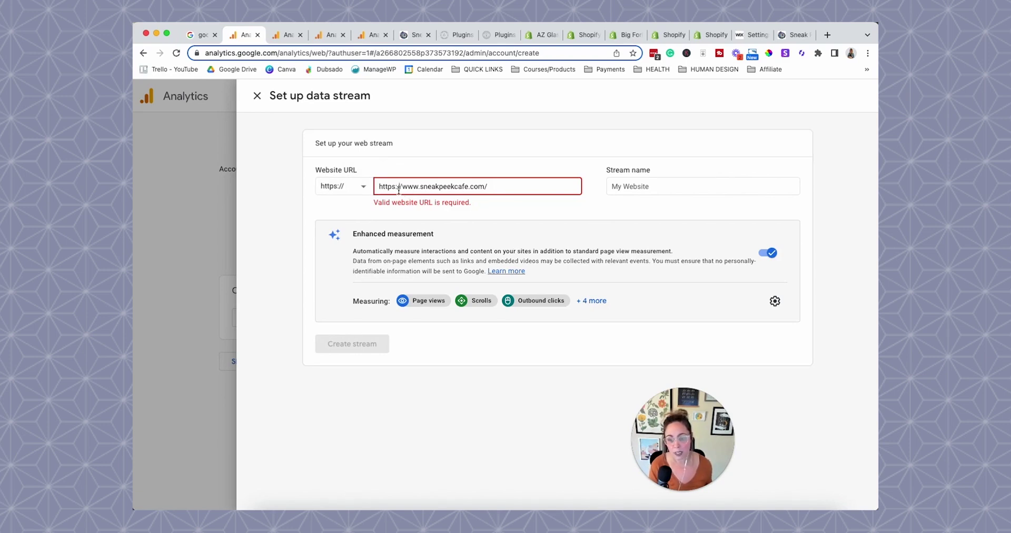
drag(403, 188, 376, 184)
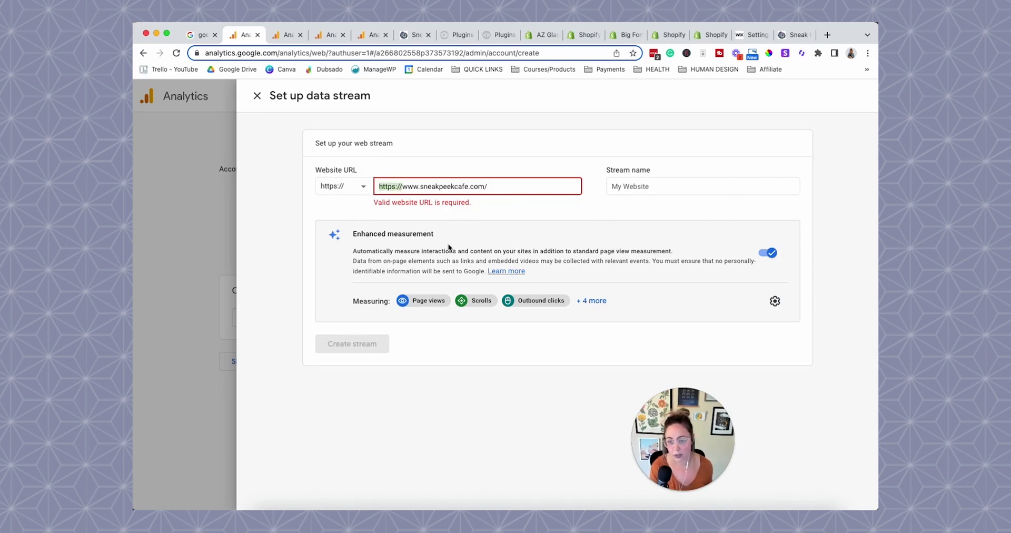
key(BackSpace)
Name the web stream "Sneak Peek Cafe Website"
click(656, 187)
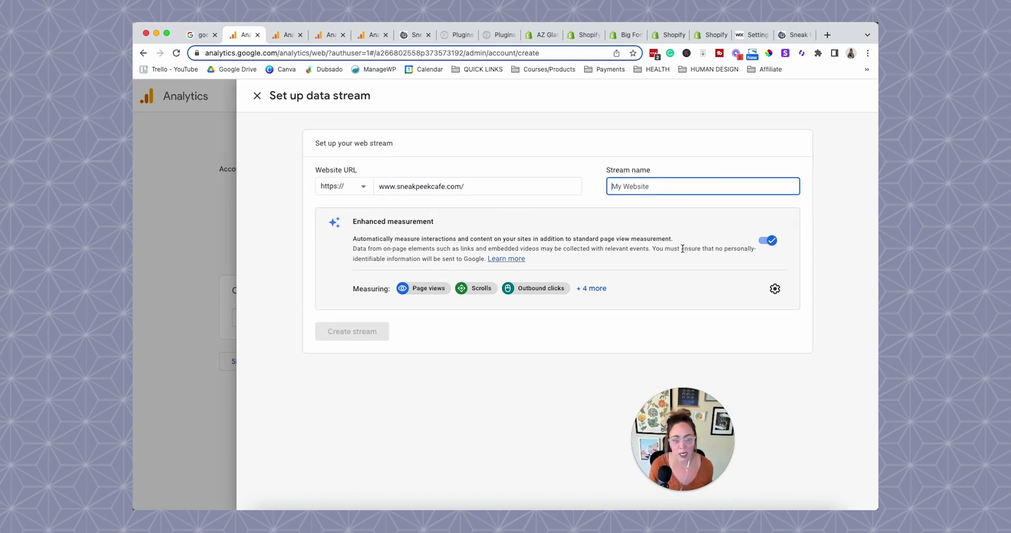
text(Sneak Peek)
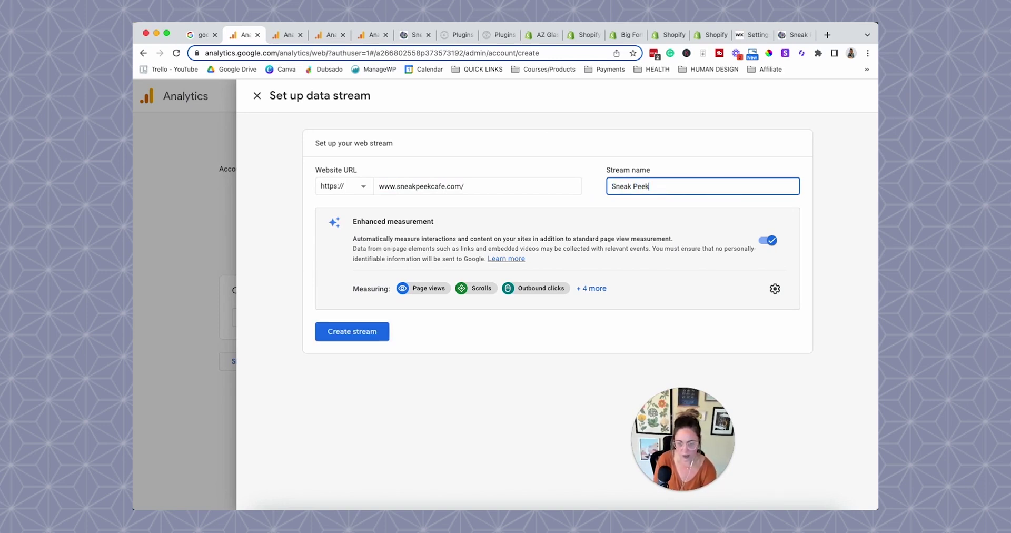
text( Cafe Website)
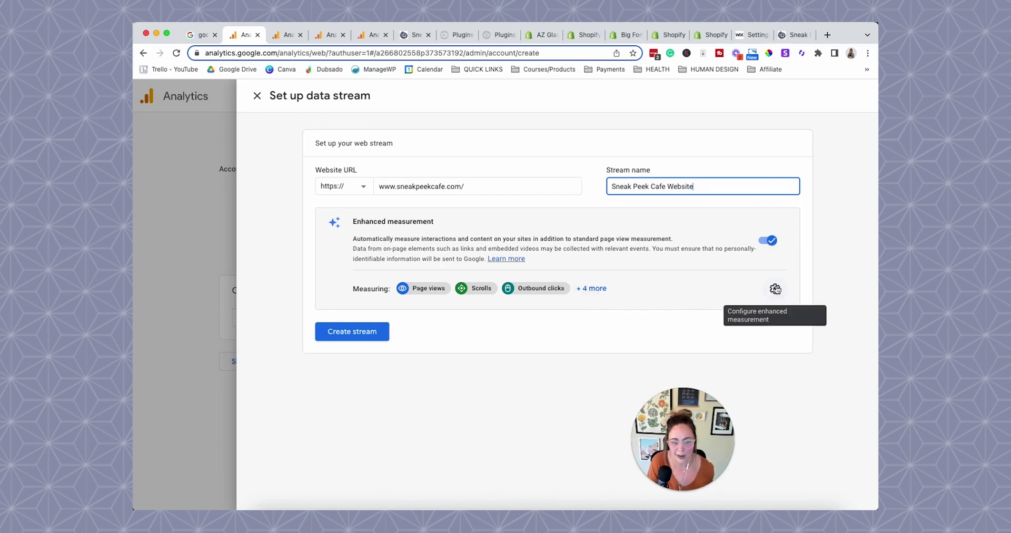
Turn off Form interactions in the enhanced measurement settings, save them, and create the web stream
click(595, 288)
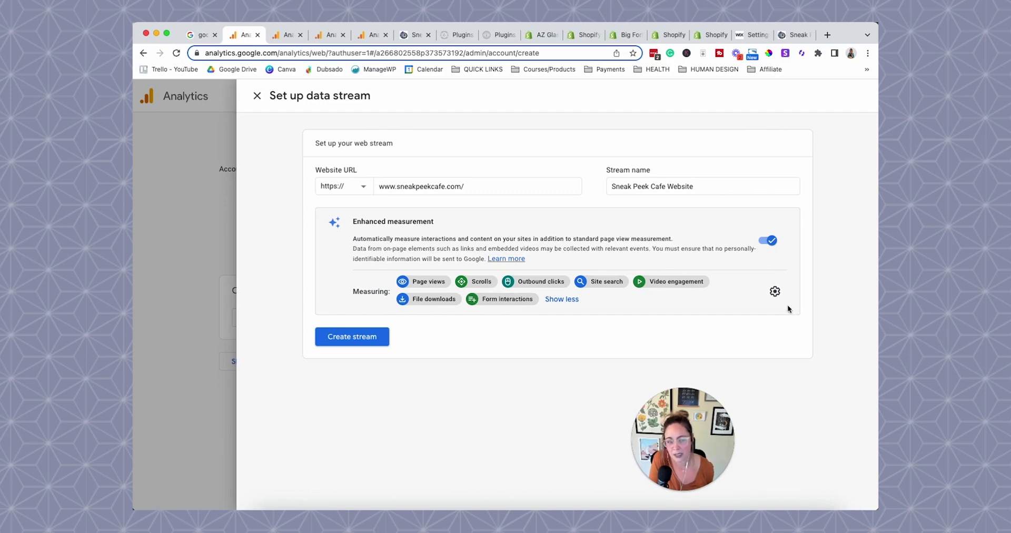
click(775, 292)
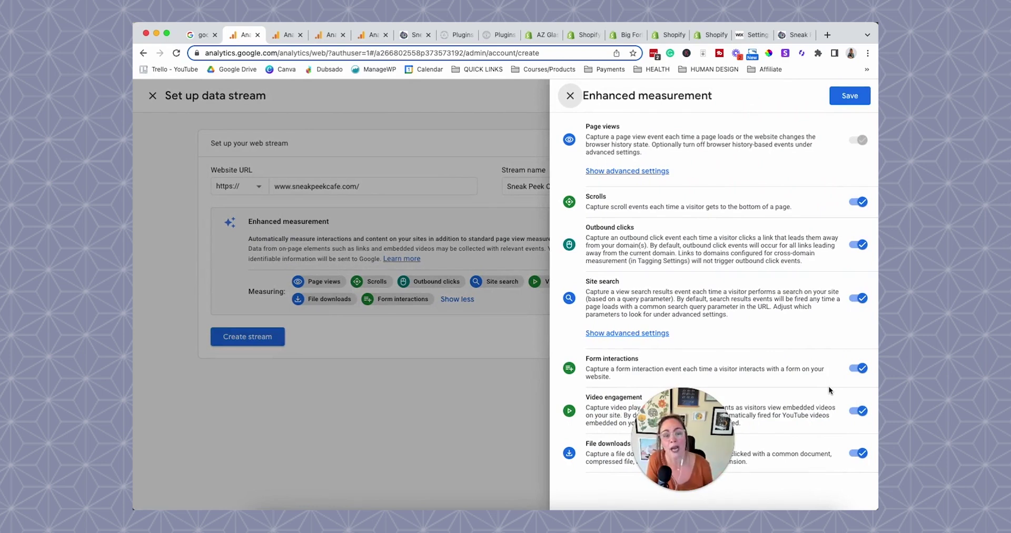
click(859, 368)
click(850, 95)
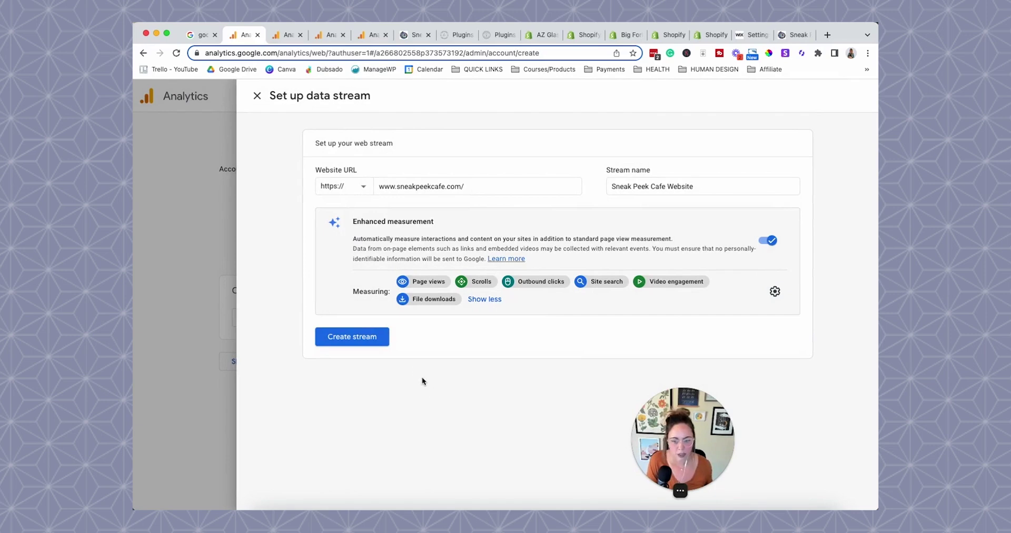
click(369, 338)
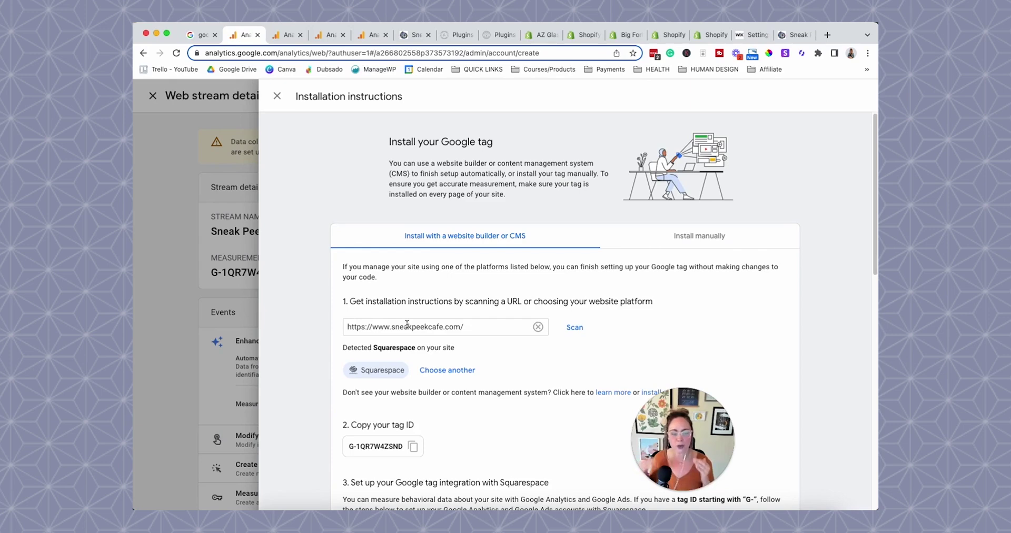
Look at the property creation form in the Testing #2 admin, leave it without creating a property, and return to the installation instructions
click(286, 36)
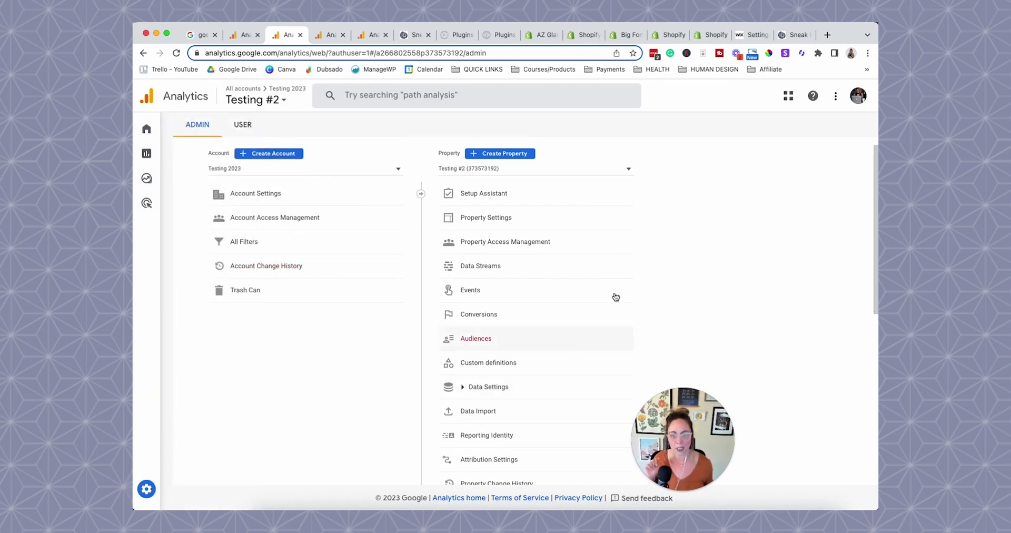
click(515, 155)
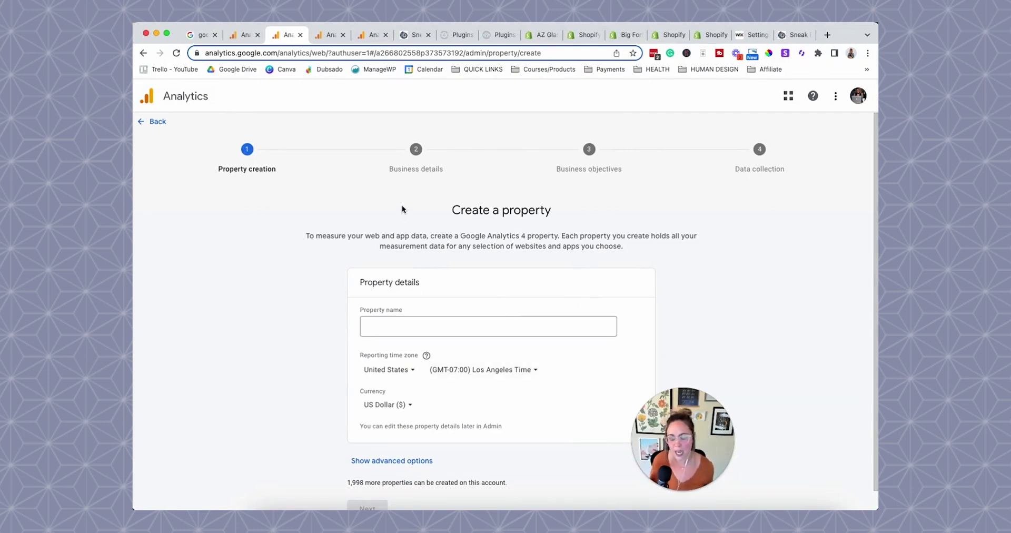
click(151, 122)
click(567, 319)
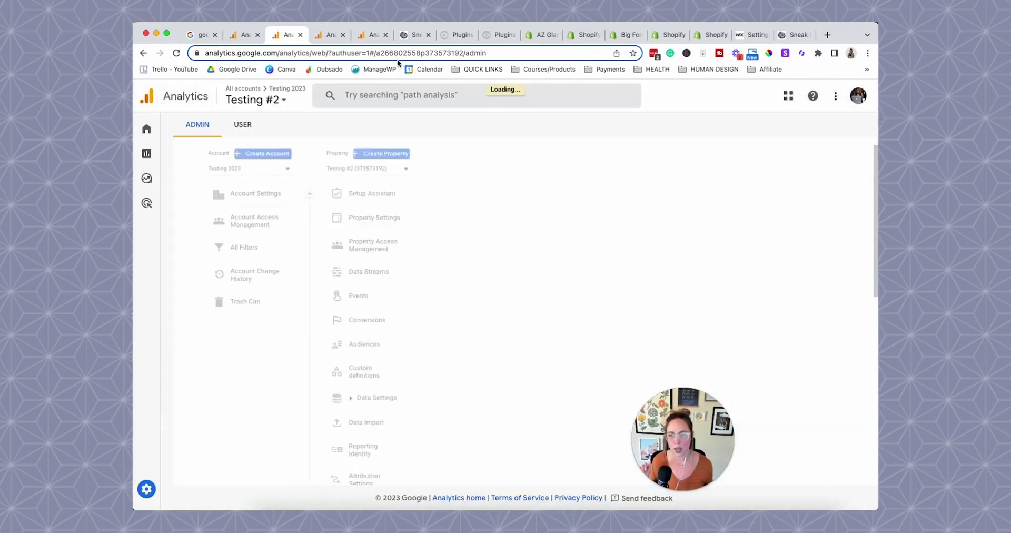
click(368, 34)
click(327, 34)
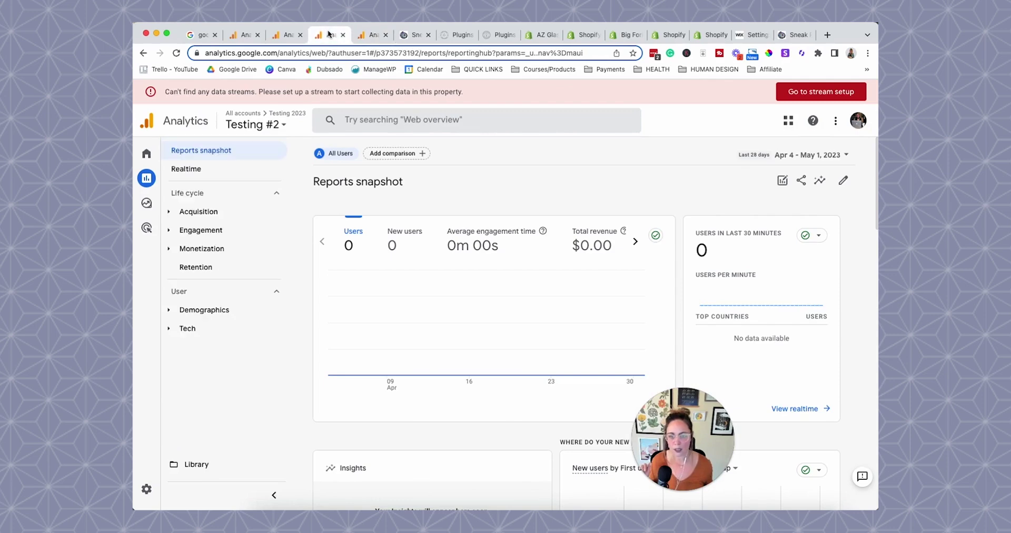
click(269, 40)
click(244, 34)
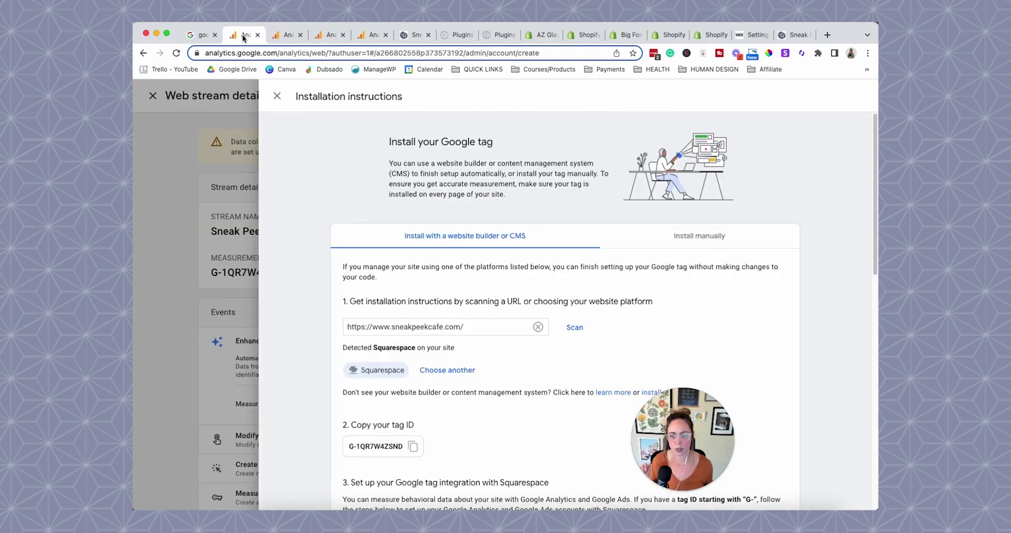
Review the website builder installation instructions and the list of other supported platforms, keeping Squarespace as the platform
scroll(570, 327, down, 1)
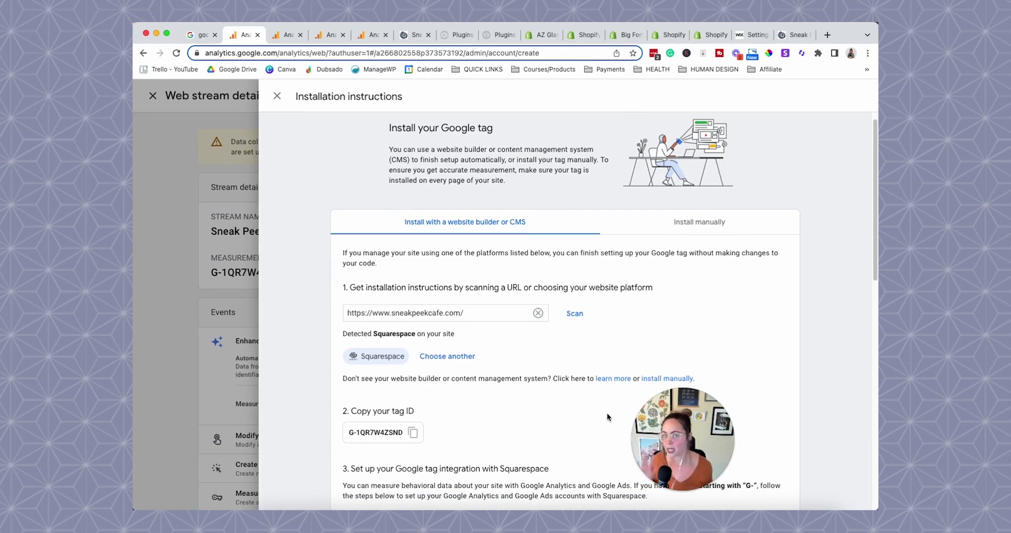
scroll(527, 363, up, 1)
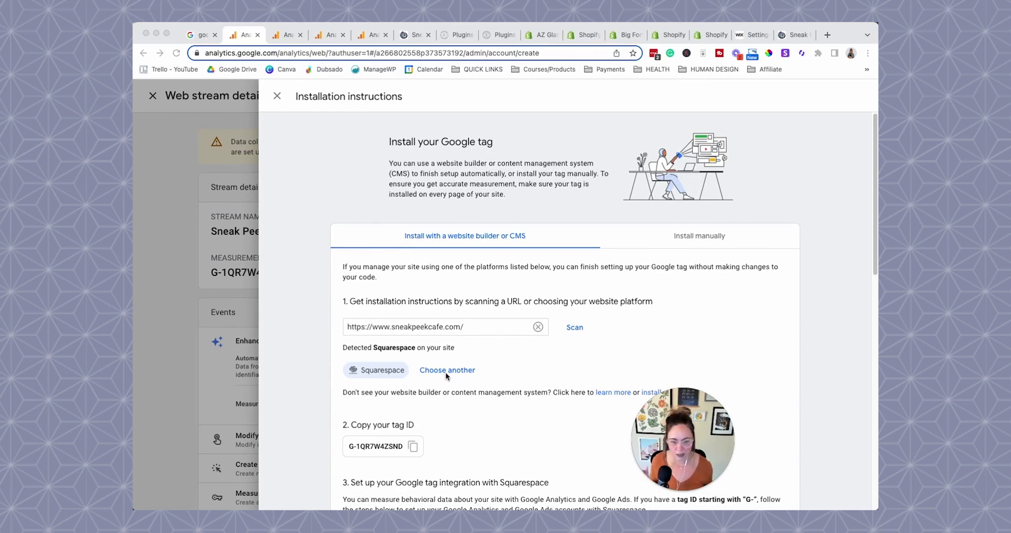
click(478, 355)
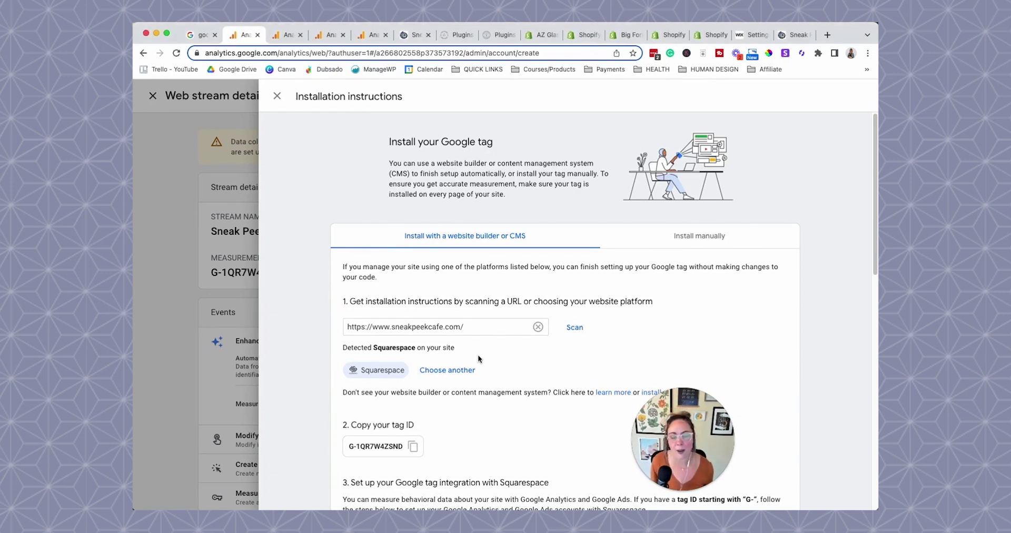
click(457, 371)
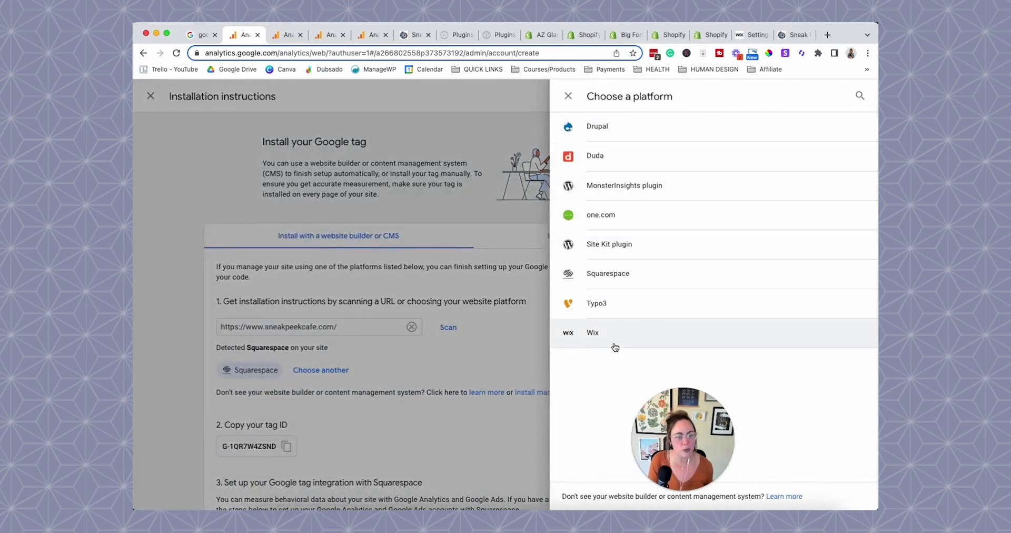
click(569, 96)
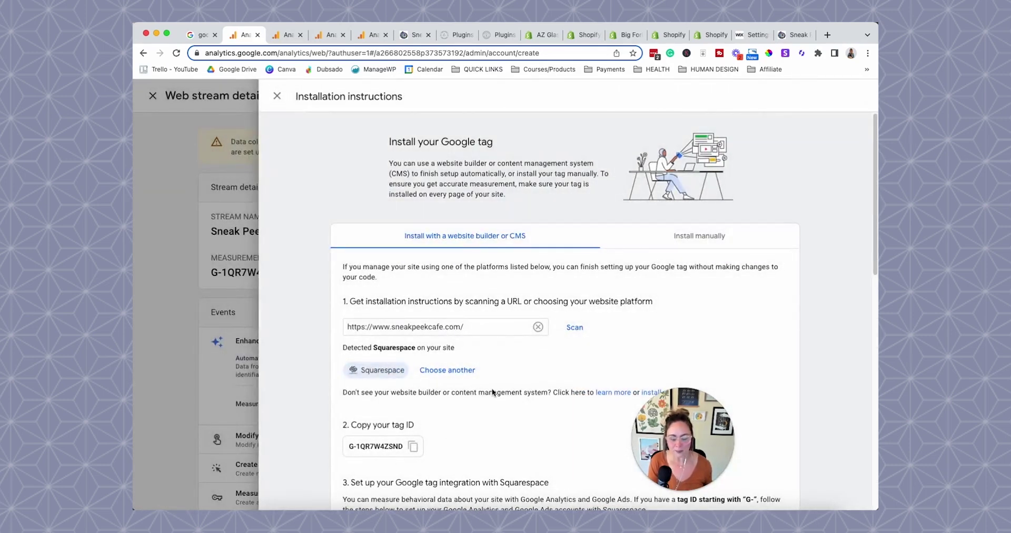
click(449, 369)
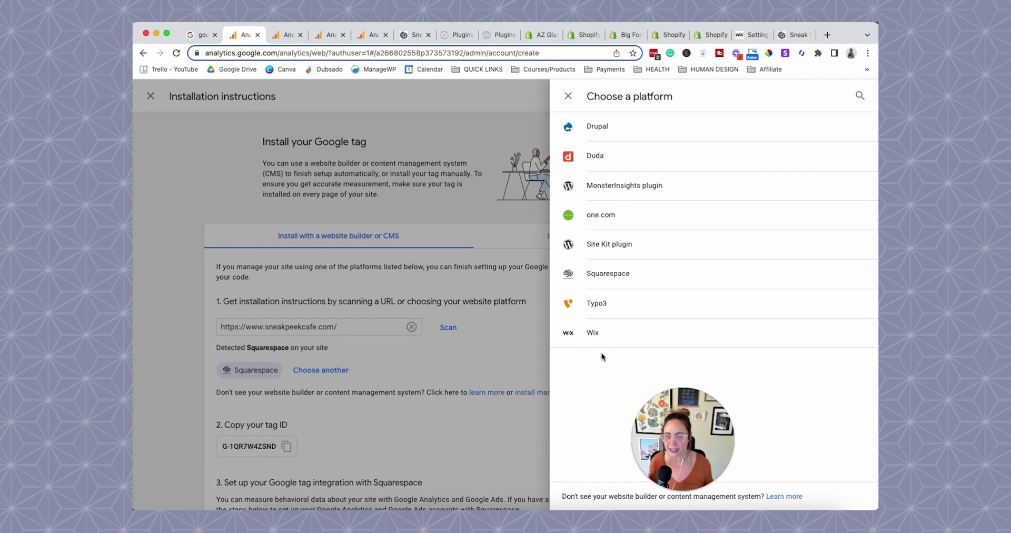
click(568, 95)
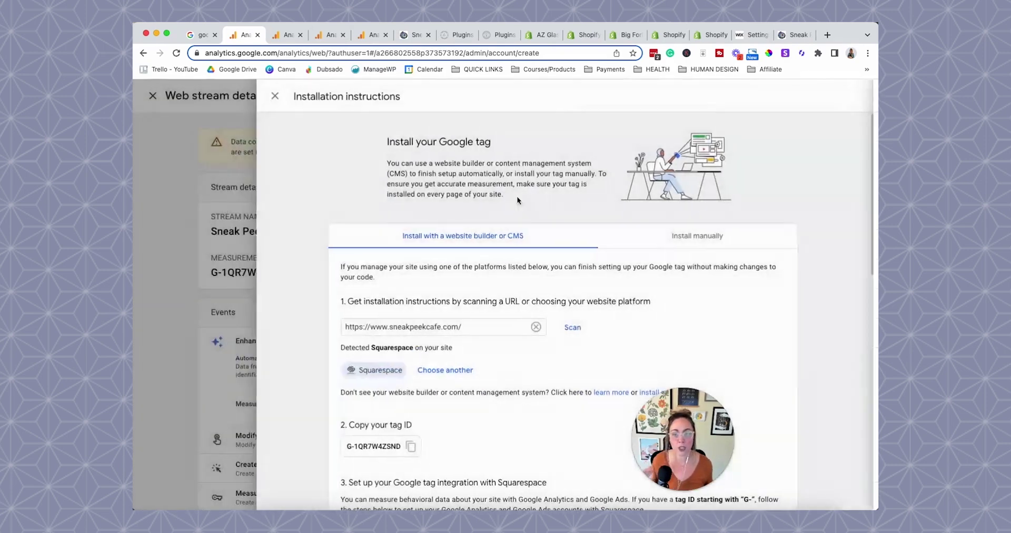
Show the manual installation instructions and copy the Google tag code
click(683, 238)
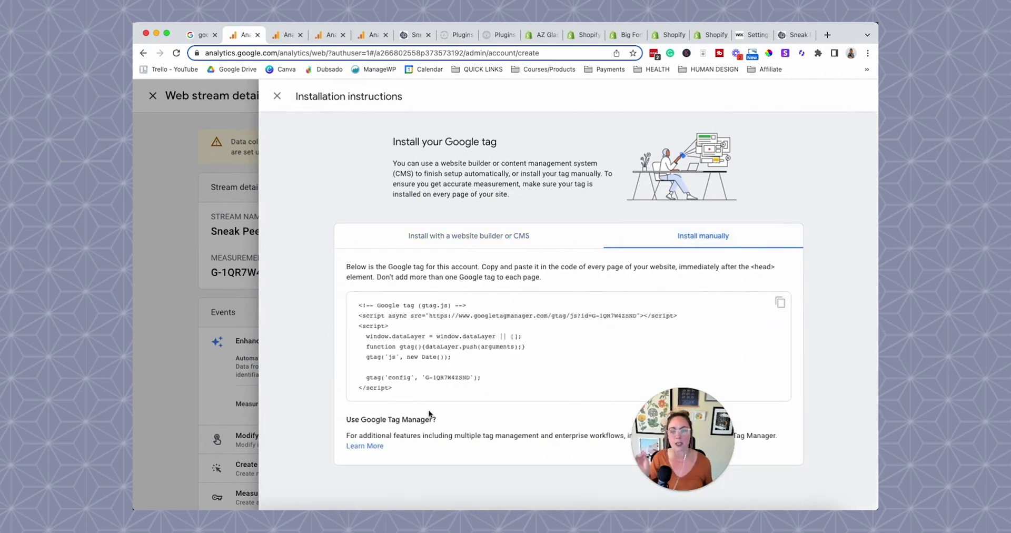
click(780, 303)
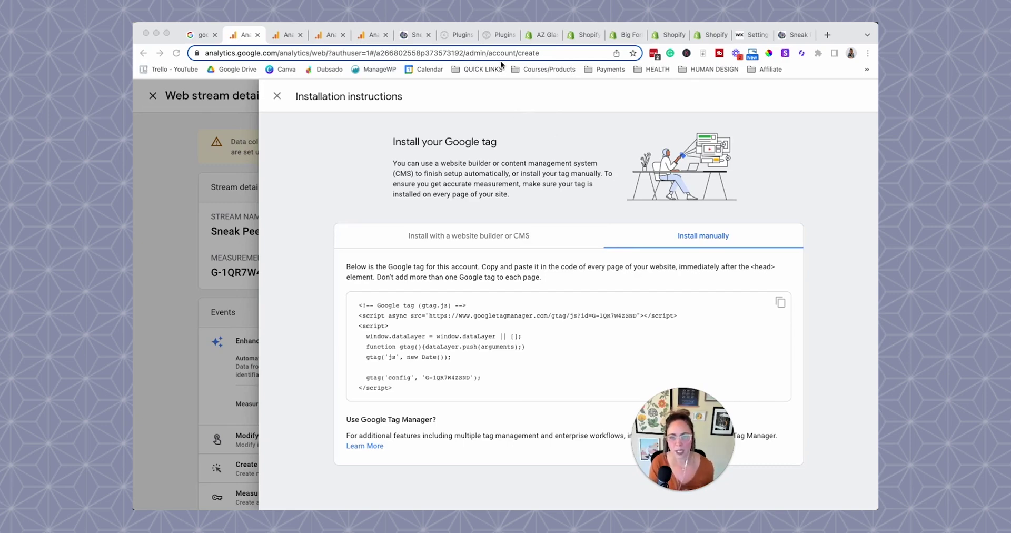
Switch to the WordPress Installed Plugins page and locate the Header Footer Code Manager plugin
click(494, 37)
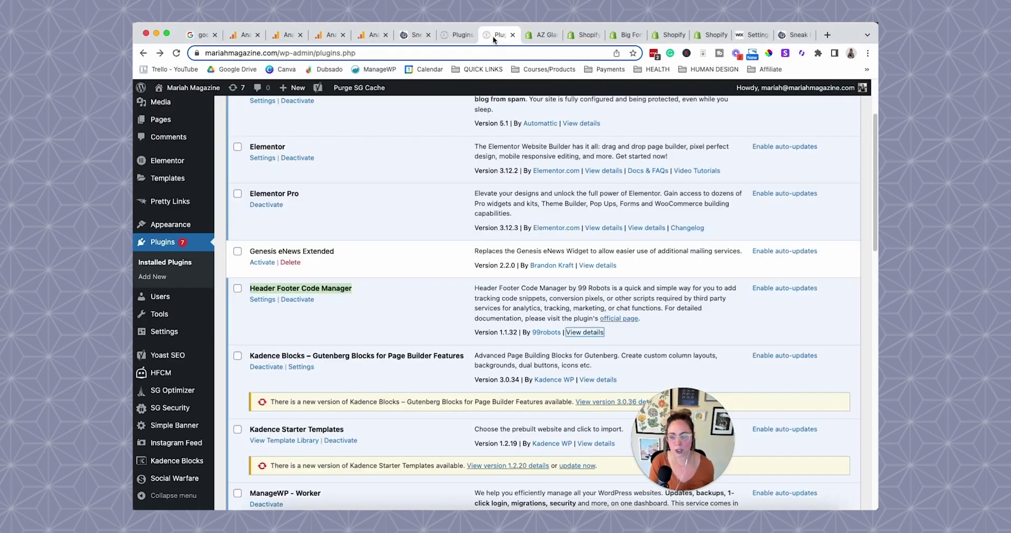
click(239, 39)
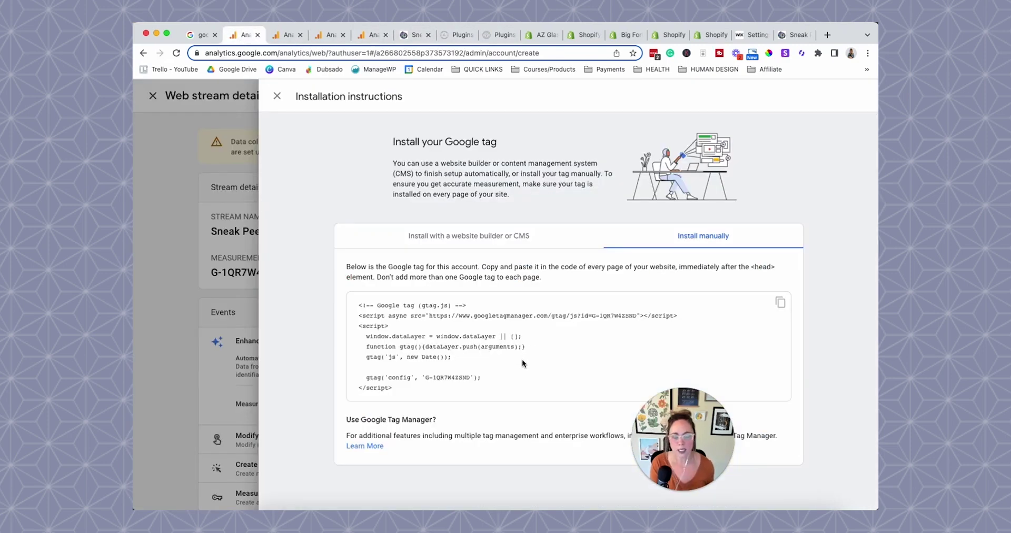
click(490, 36)
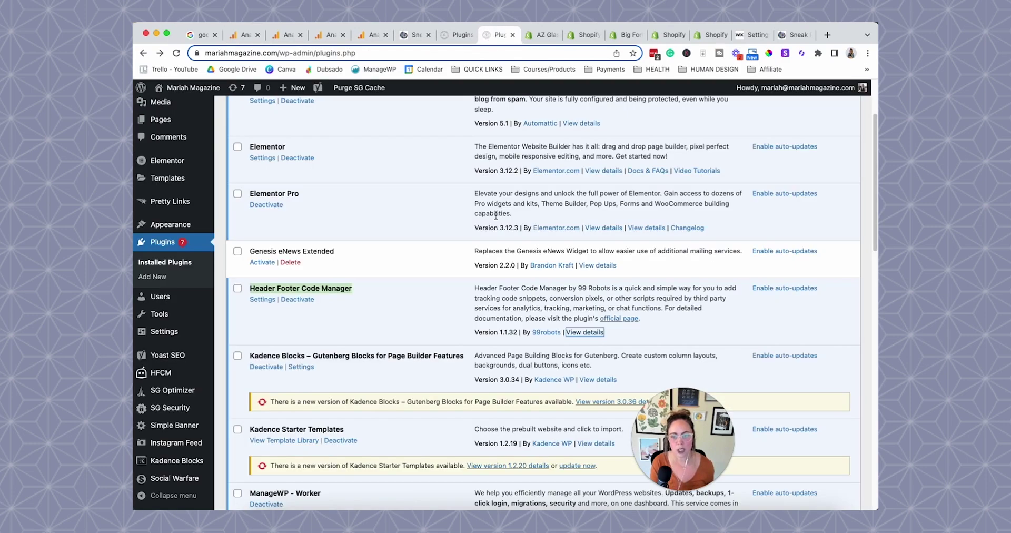
click(378, 284)
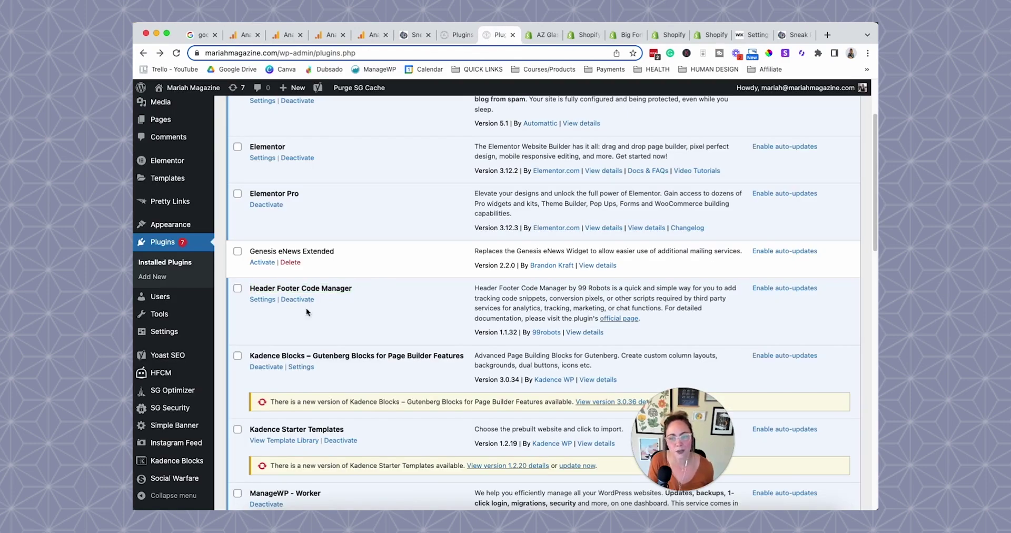
Look at the Header Footer Code Manager plugin's details, close them and open the plugin's settings
click(586, 332)
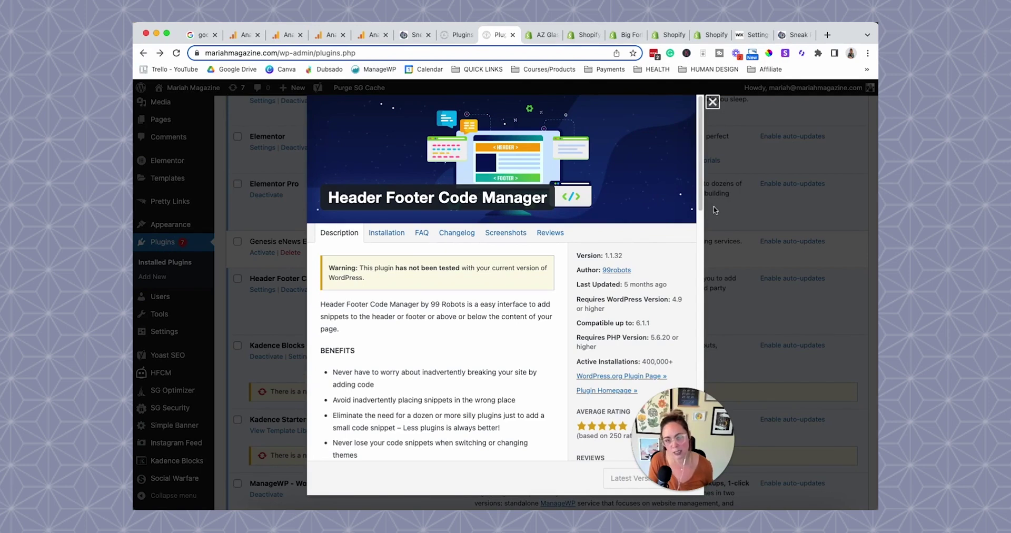
click(712, 103)
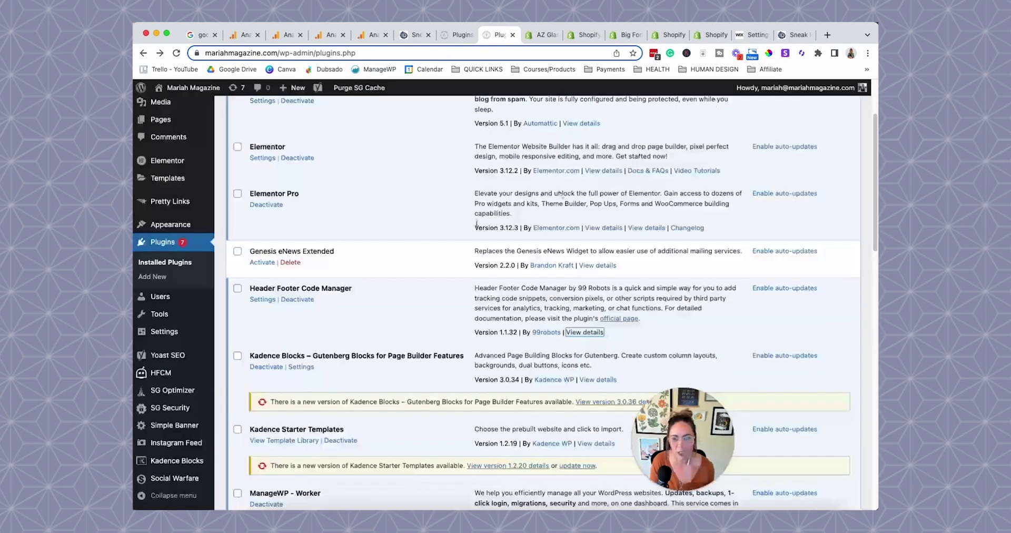
click(256, 301)
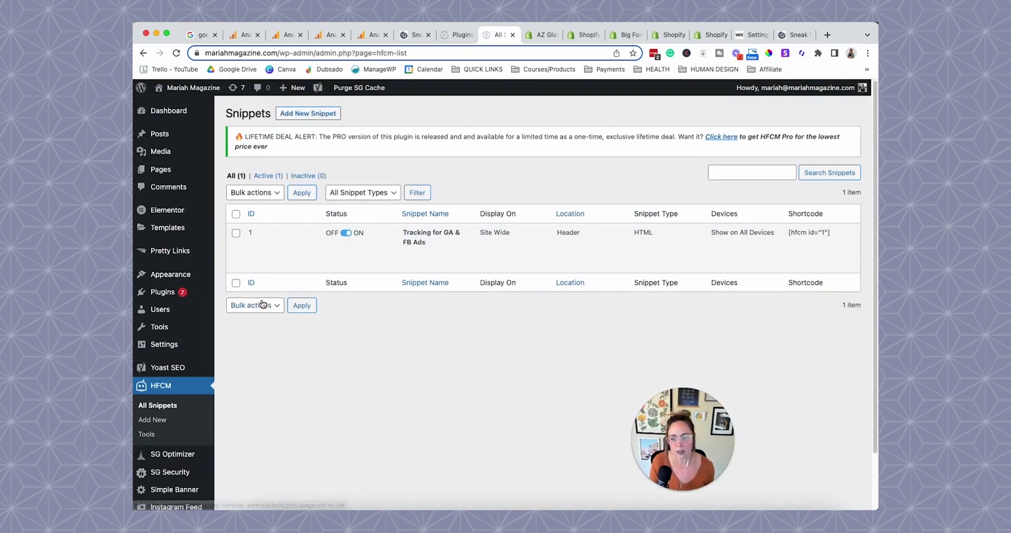
Add a new site-wide header snippet named Google Analytics and paste the Google tag code into it
click(317, 115)
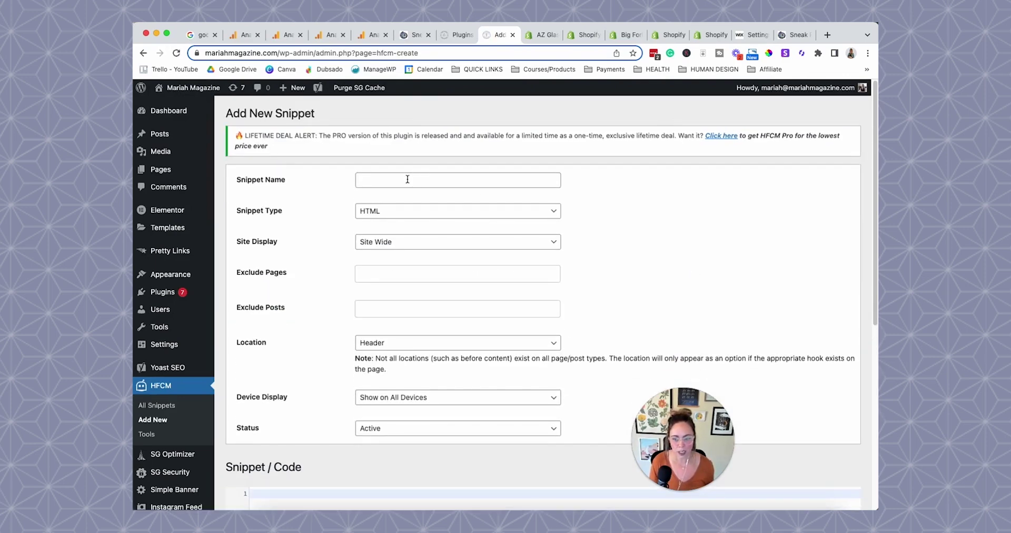
click(408, 179)
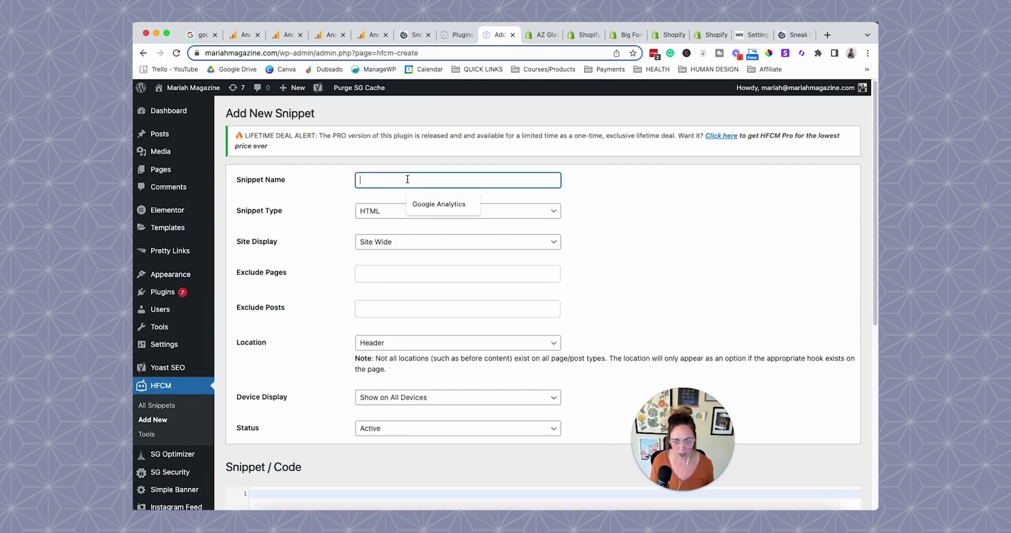
click(417, 204)
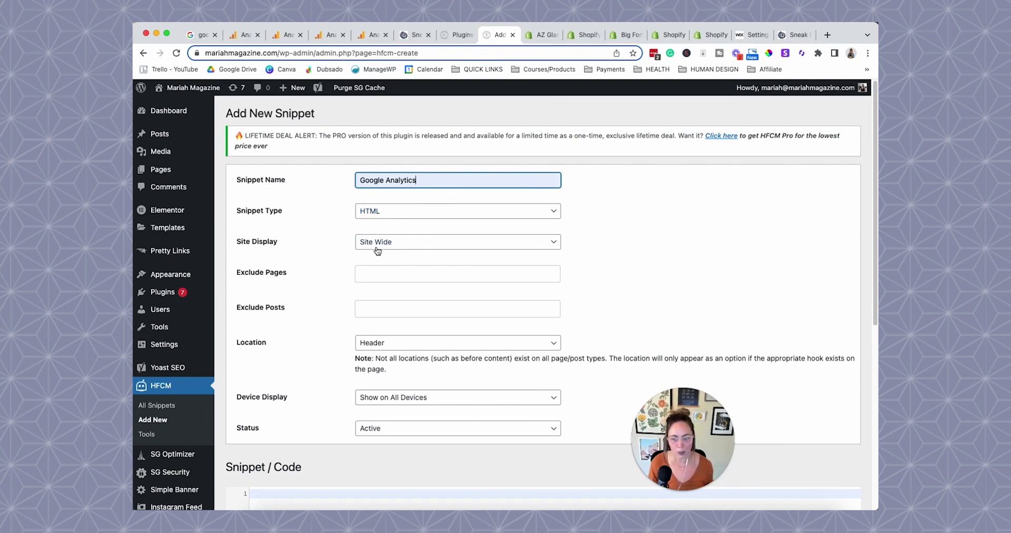
scroll(651, 292, down, 3)
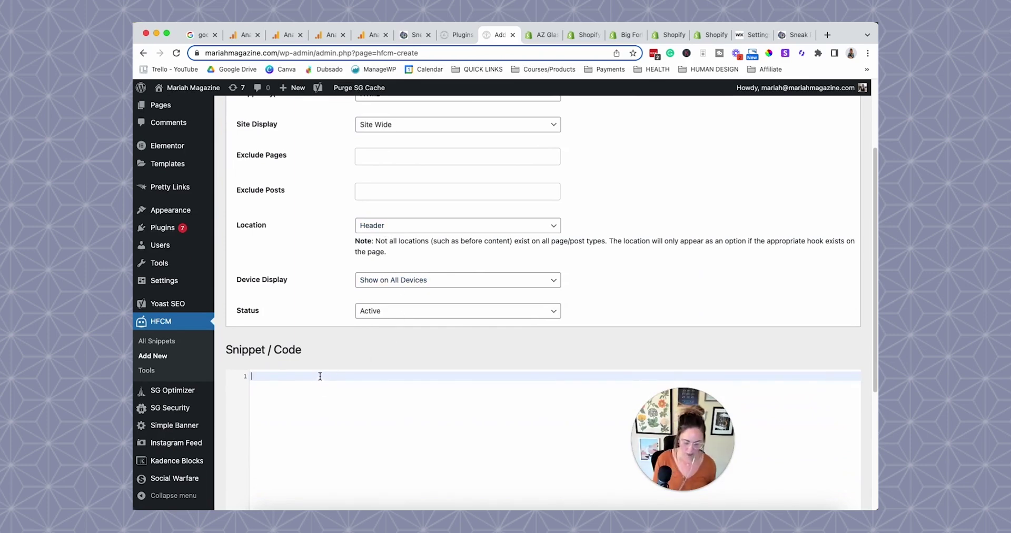
key(super+v)
scroll(467, 364, down, 5)
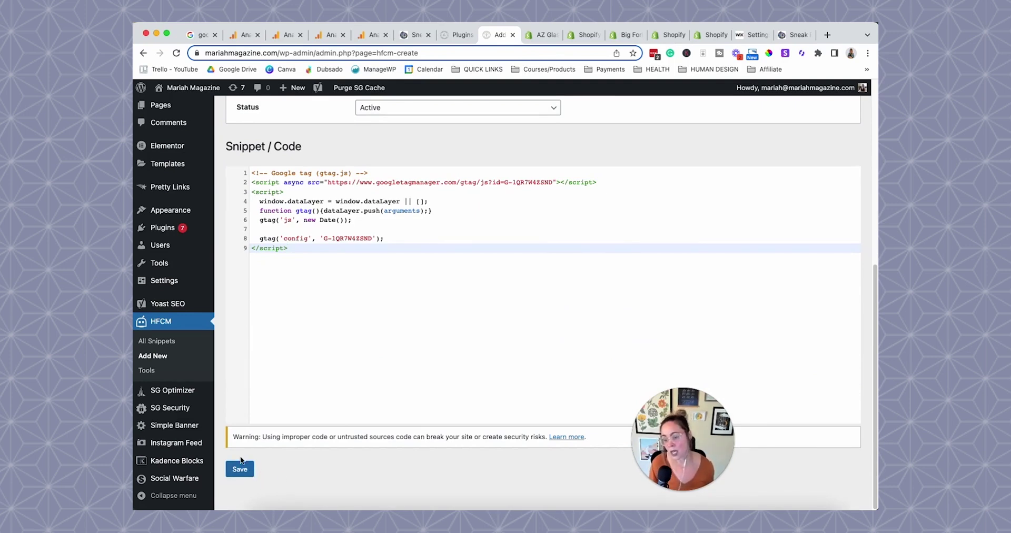
scroll(416, 347, up, 2)
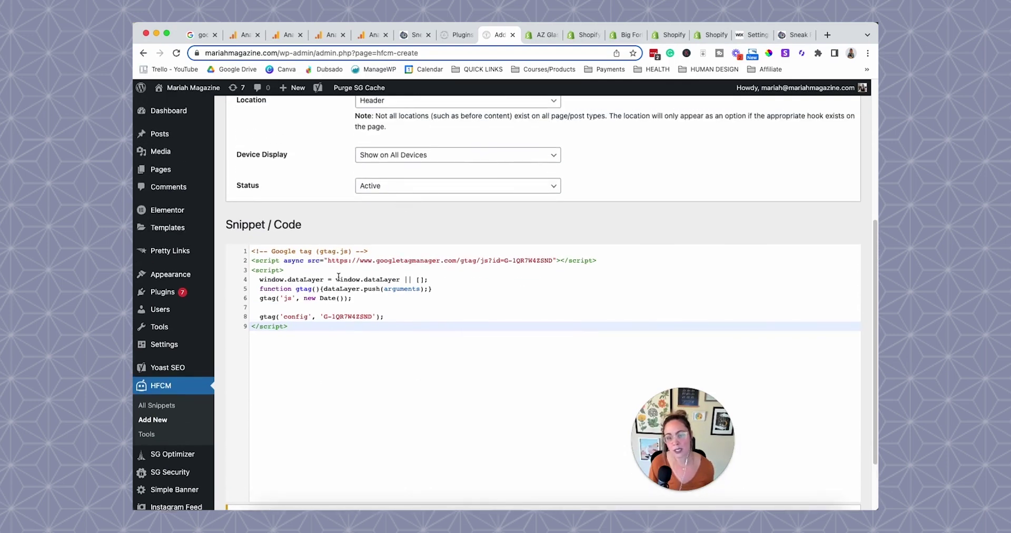
Switch to the Wix settings, start a new custom code entry and paste the Google tag code as its snippet
click(746, 35)
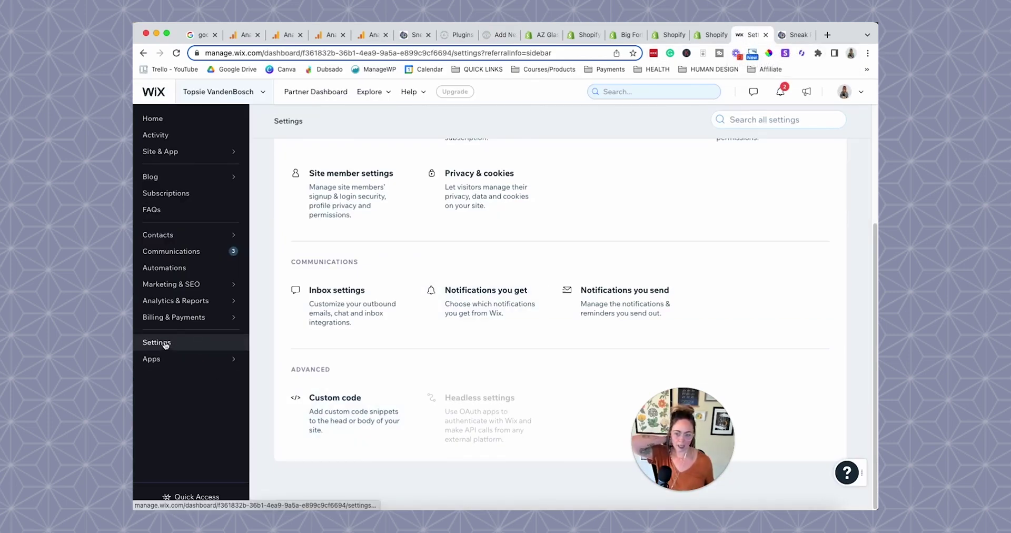
click(344, 409)
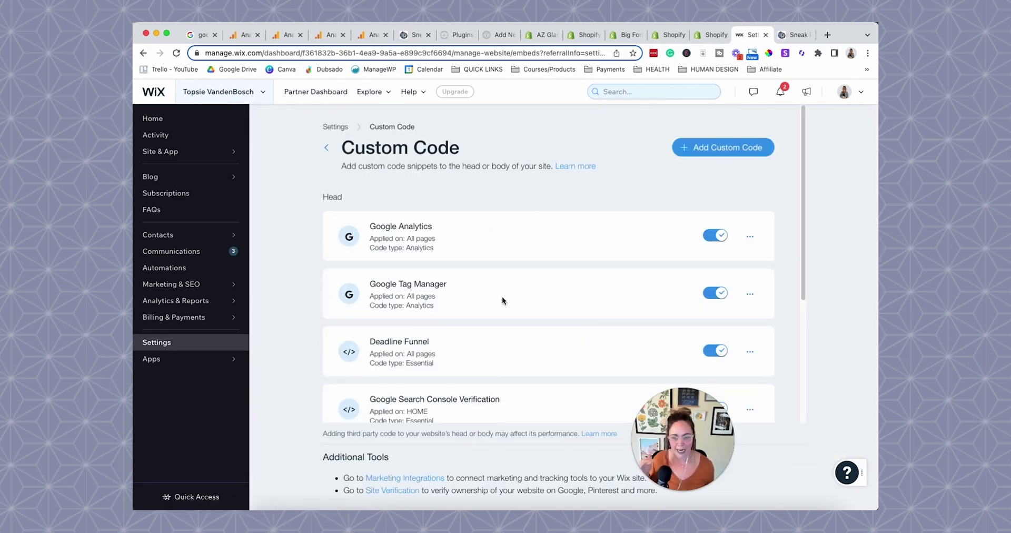
click(713, 155)
click(505, 209)
key(super+v)
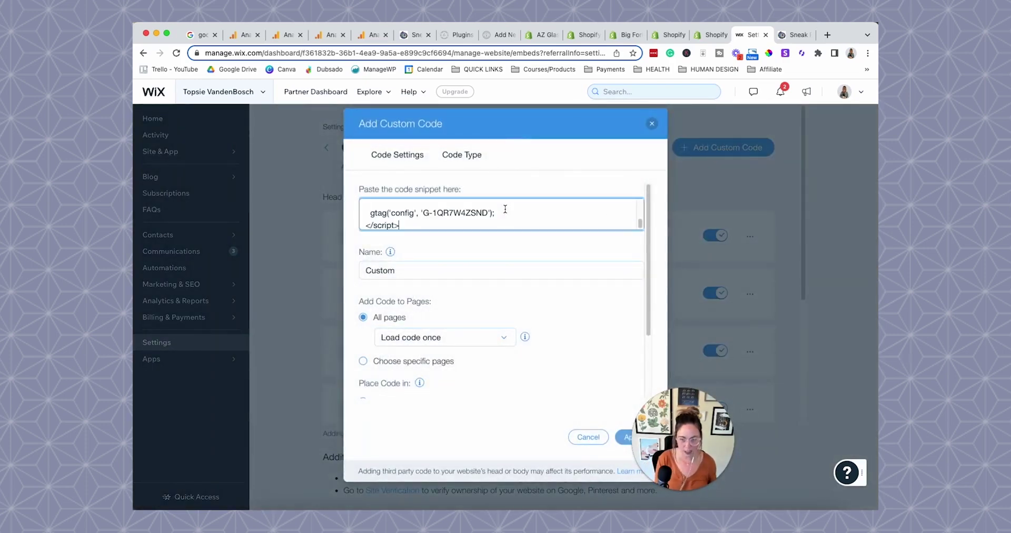
Review the custom code entry's name, page and placement options and close it without applying
double_click(452, 269)
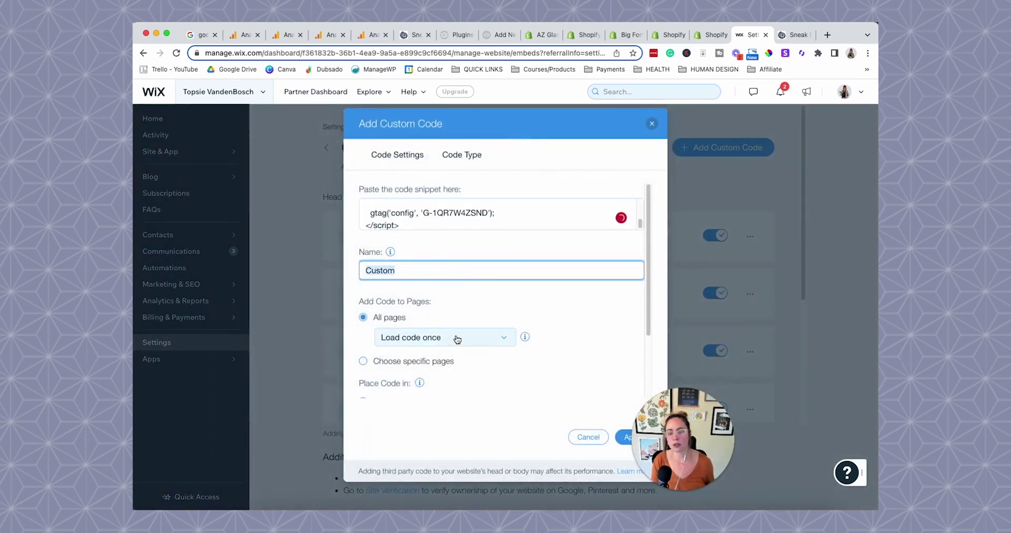
scroll(490, 347, down, 2)
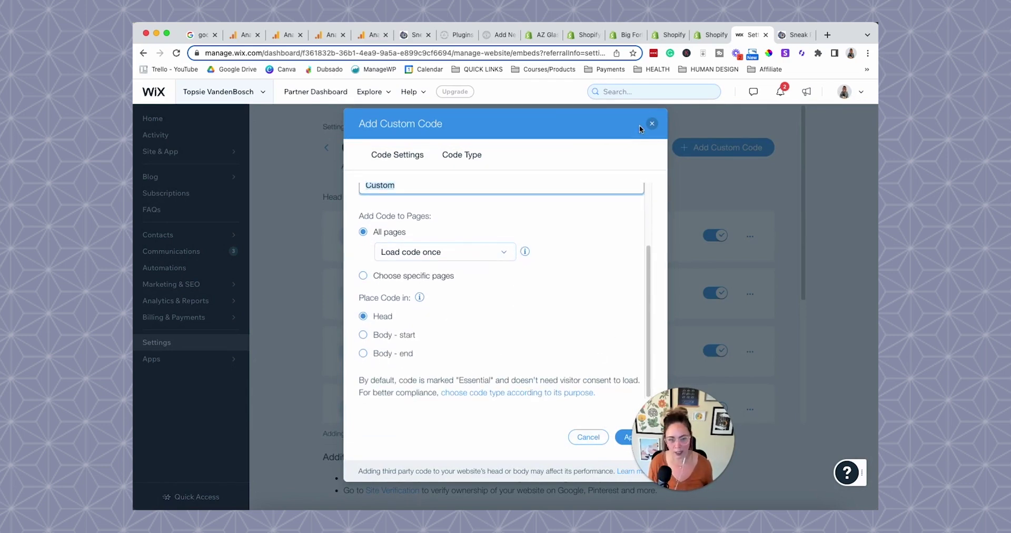
drag(692, 406, 727, 410)
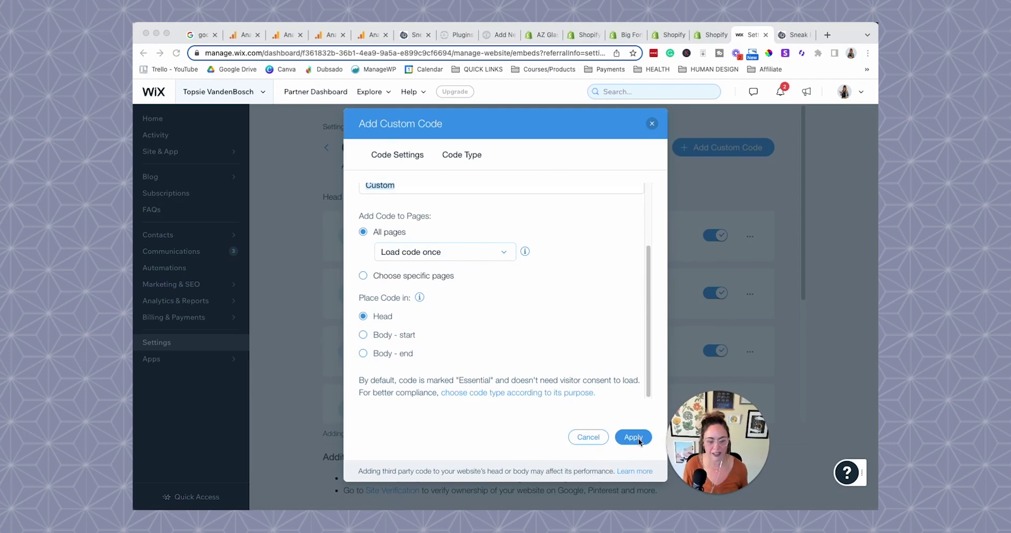
click(668, 97)
click(652, 124)
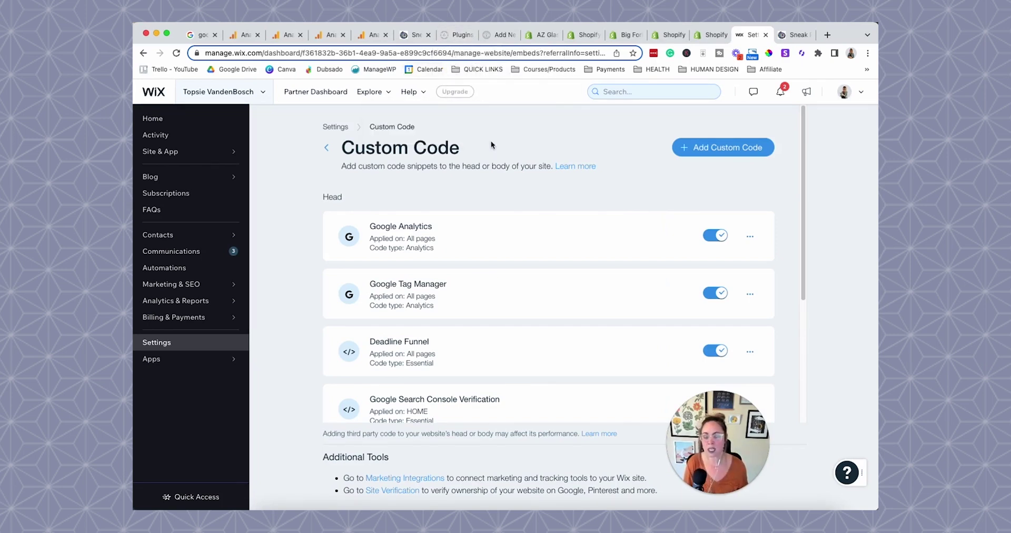
click(492, 34)
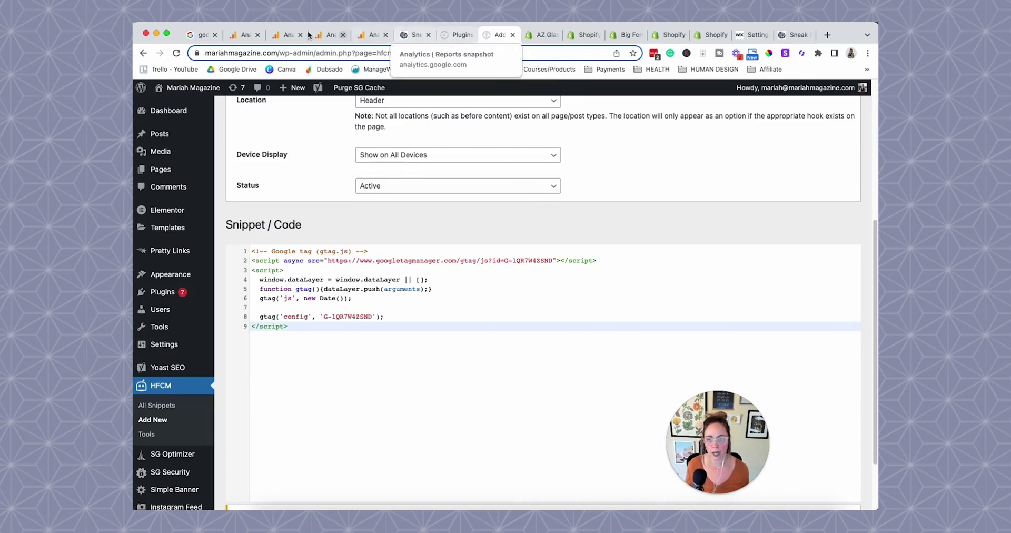
click(246, 36)
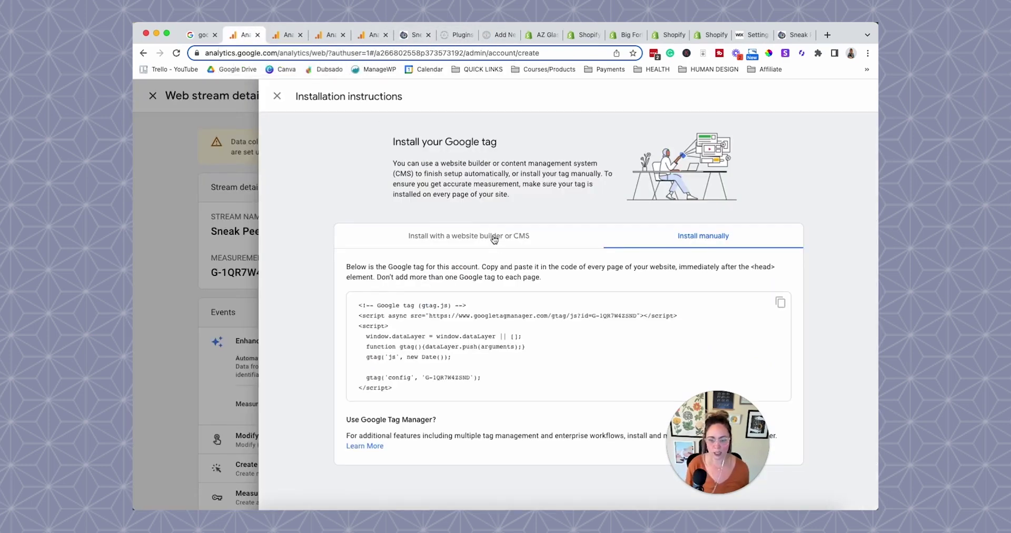
click(450, 35)
click(489, 35)
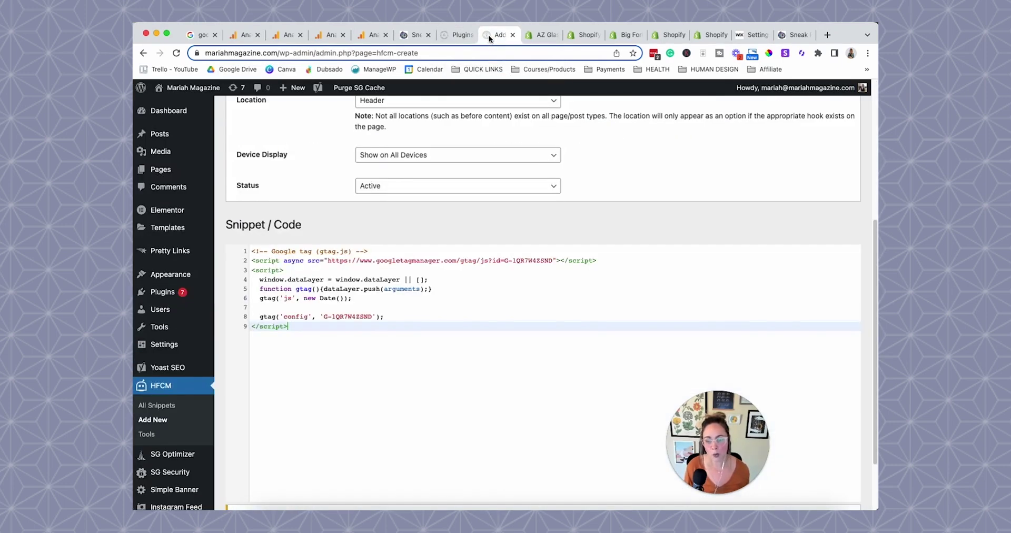
Switch to the Create it Collective WordPress site and open the Header/Footer Scripts within the customizer's Theme Settings
click(457, 36)
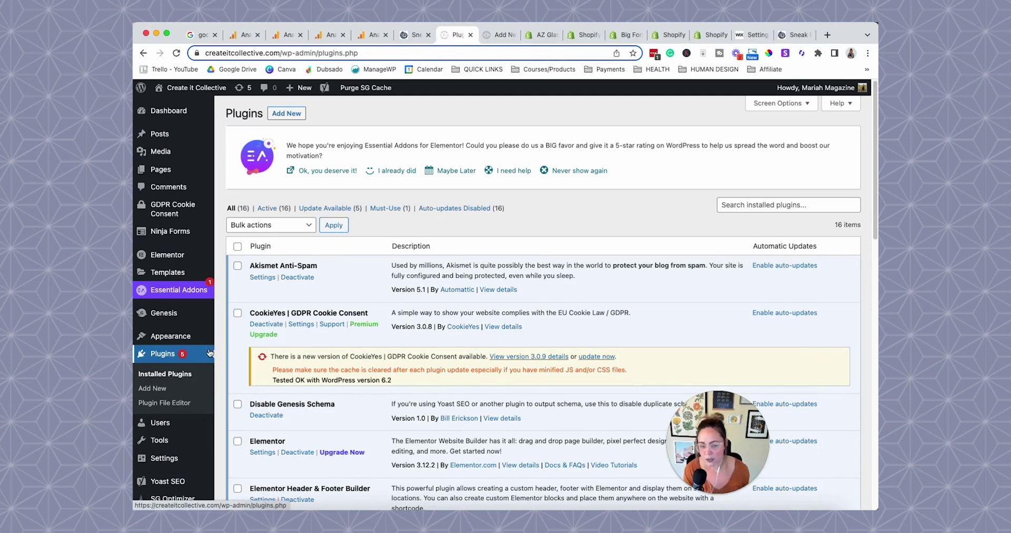
mouse_move(211, 341)
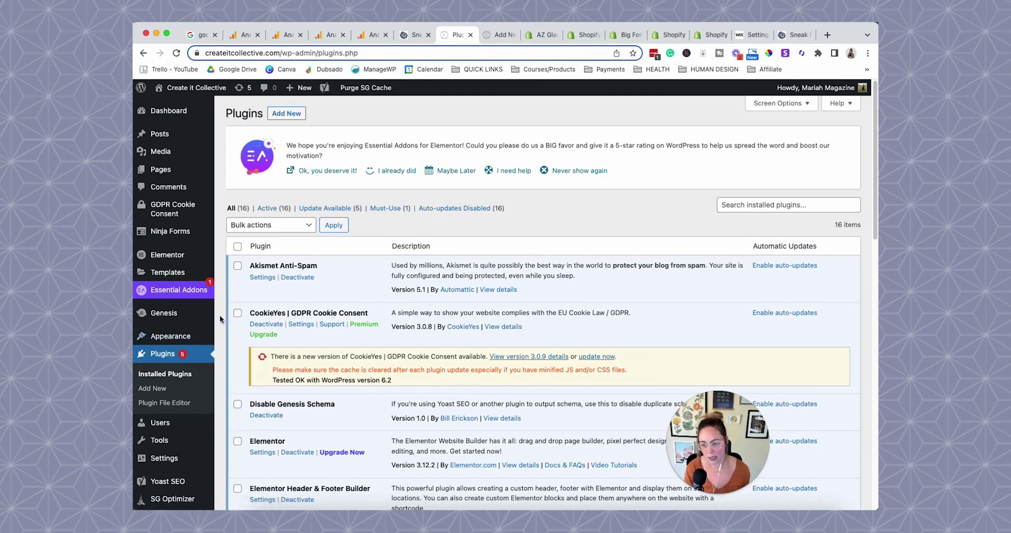
mouse_move(181, 338)
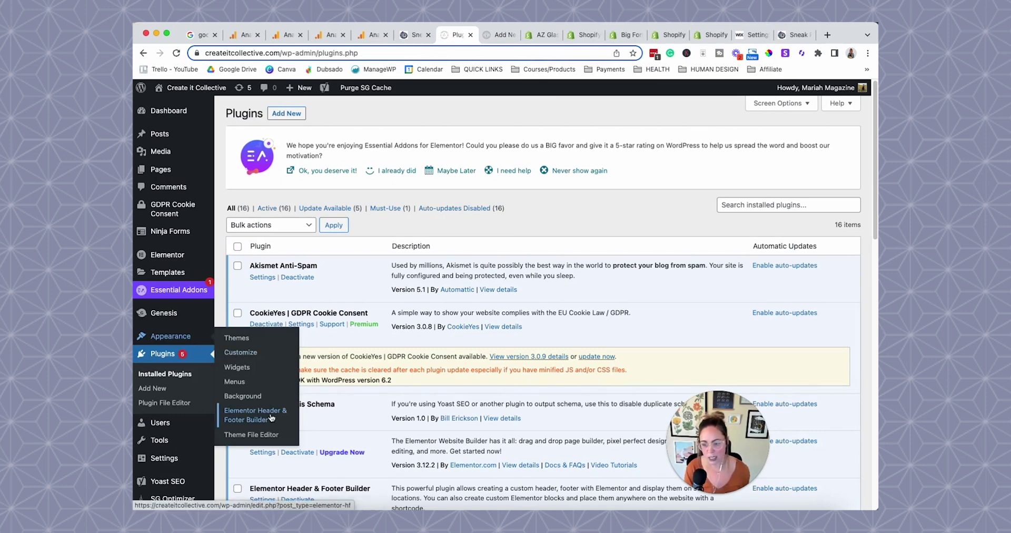
click(235, 356)
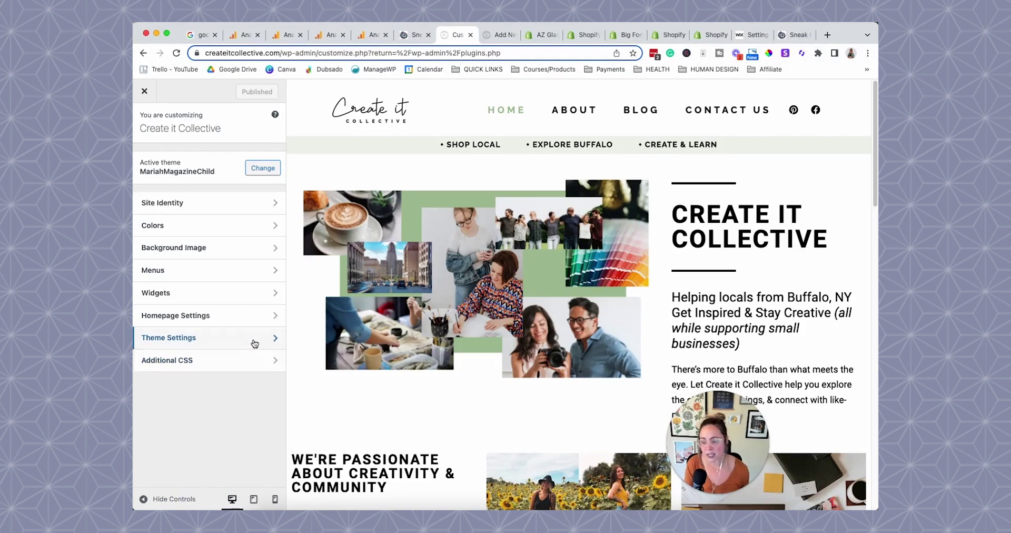
click(255, 342)
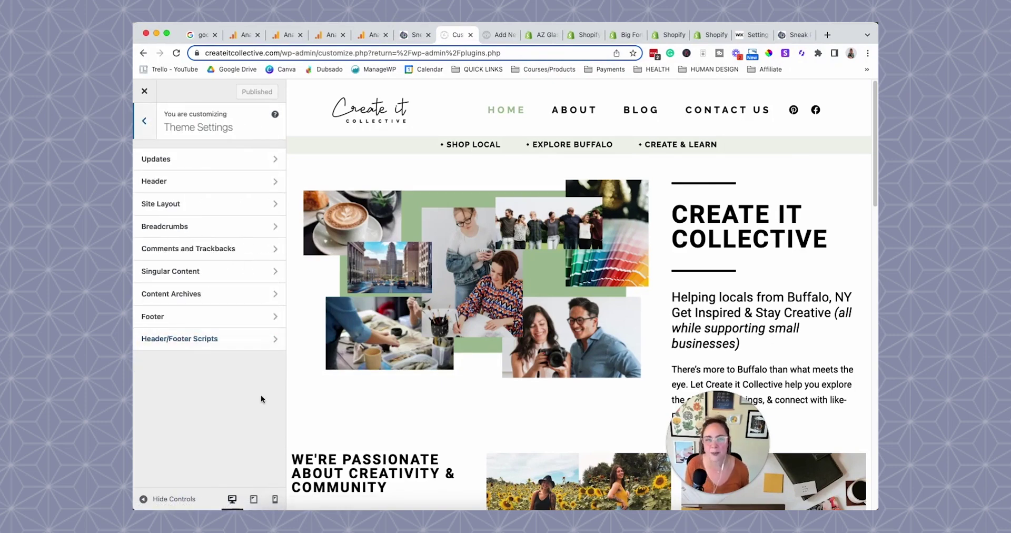
click(210, 341)
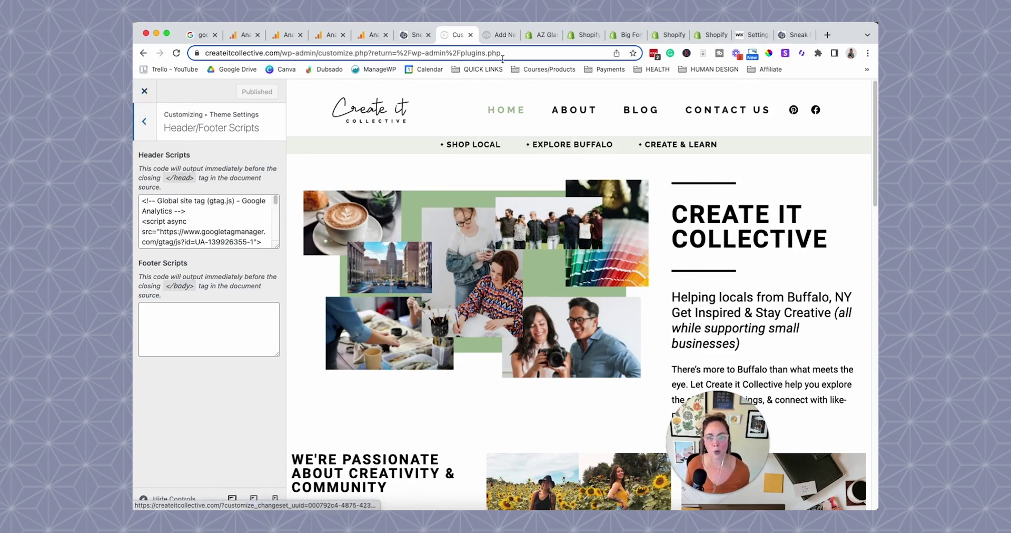
Return to the Google Analytics installation instructions, show the website builder method and copy the tag ID
click(410, 36)
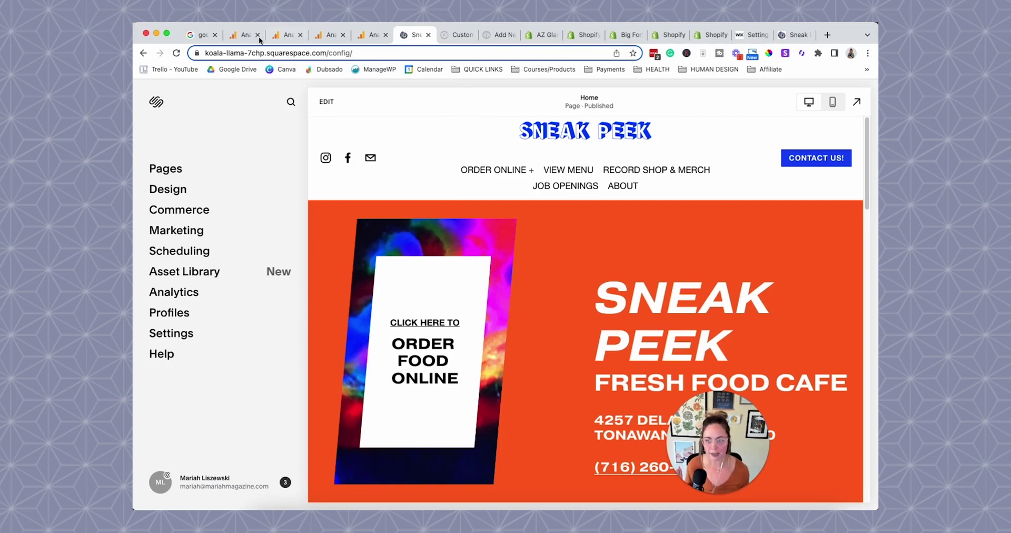
click(235, 35)
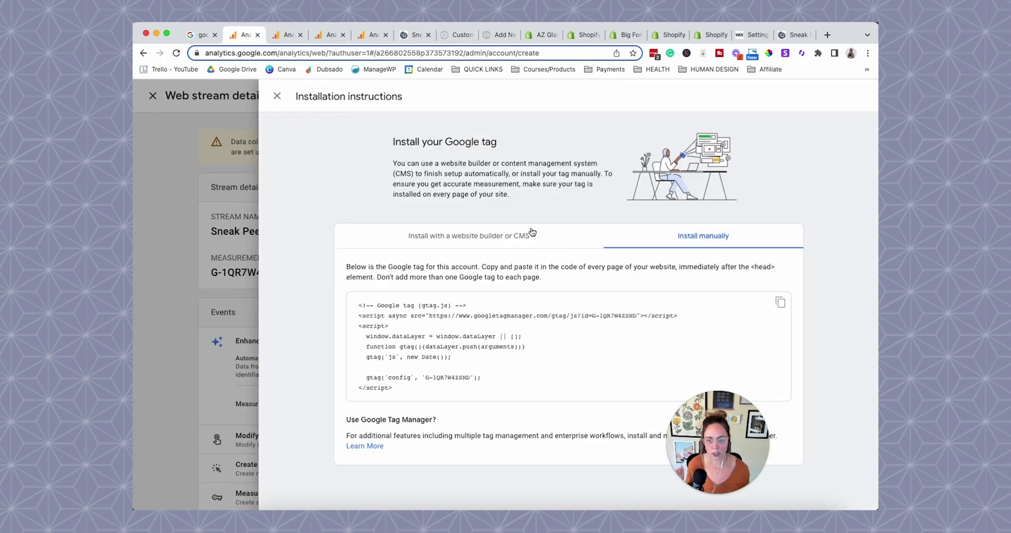
click(464, 237)
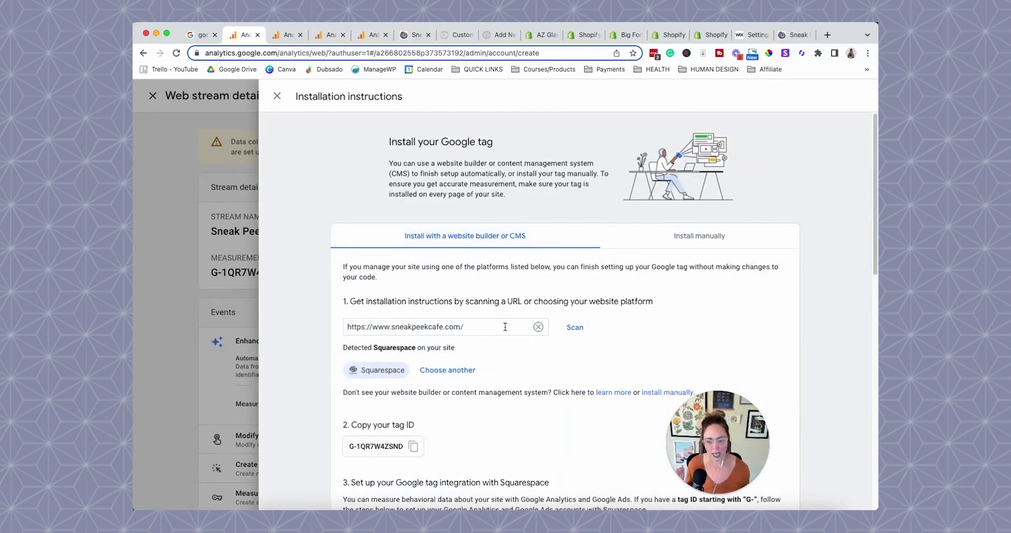
scroll(519, 336, down, 1)
scroll(519, 339, down, 1)
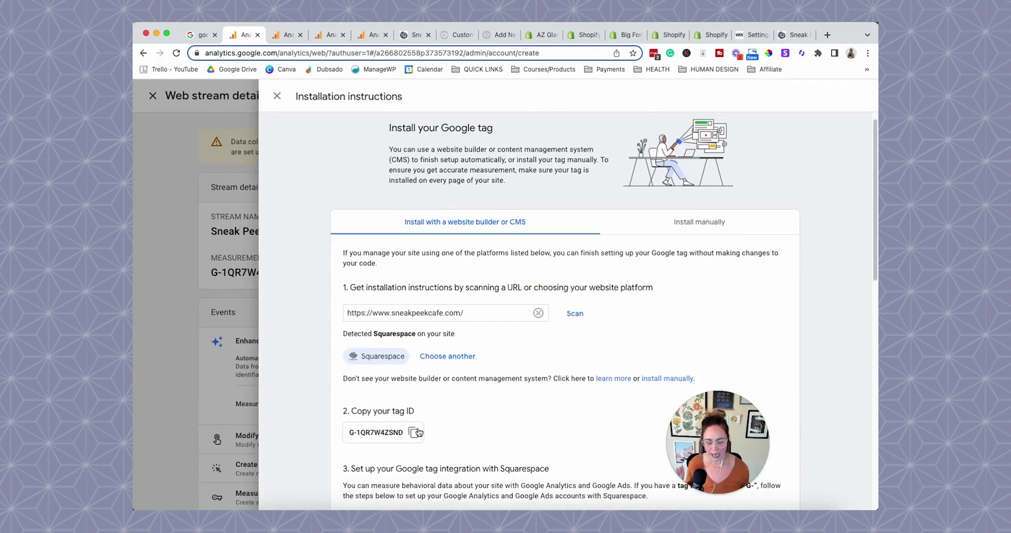
click(413, 435)
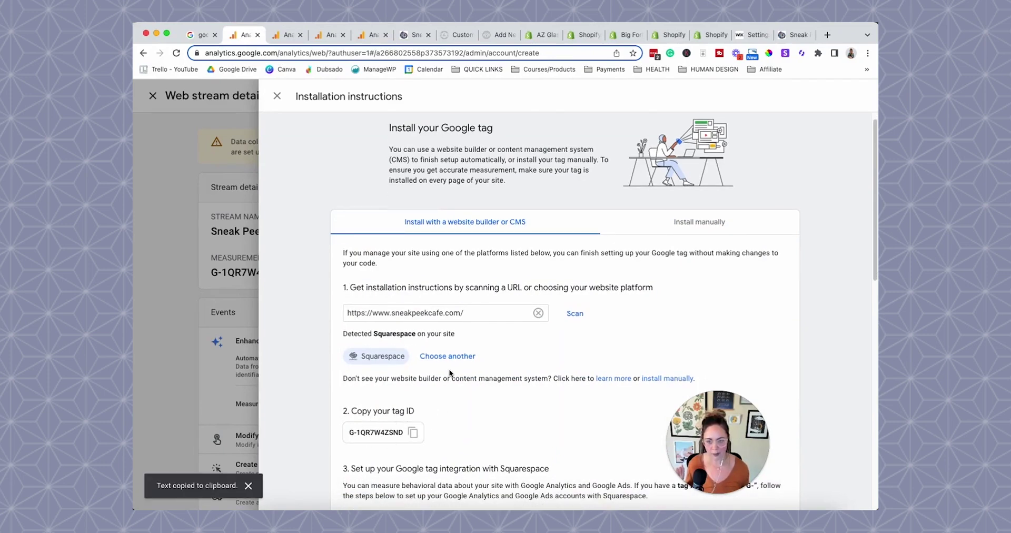
scroll(459, 346, up, 1)
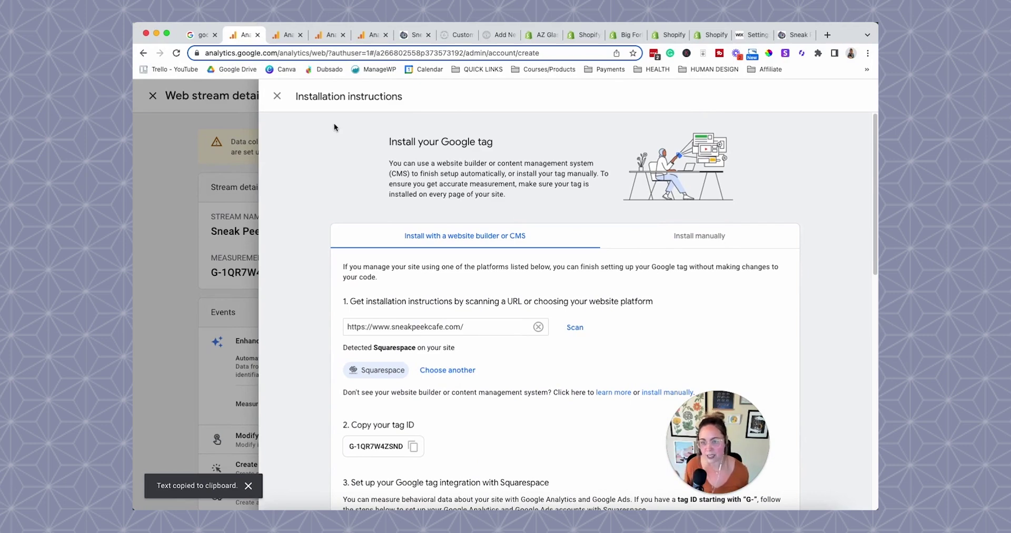
Close the installation instructions, reopen them from the web stream details and copy the tag ID again
click(277, 96)
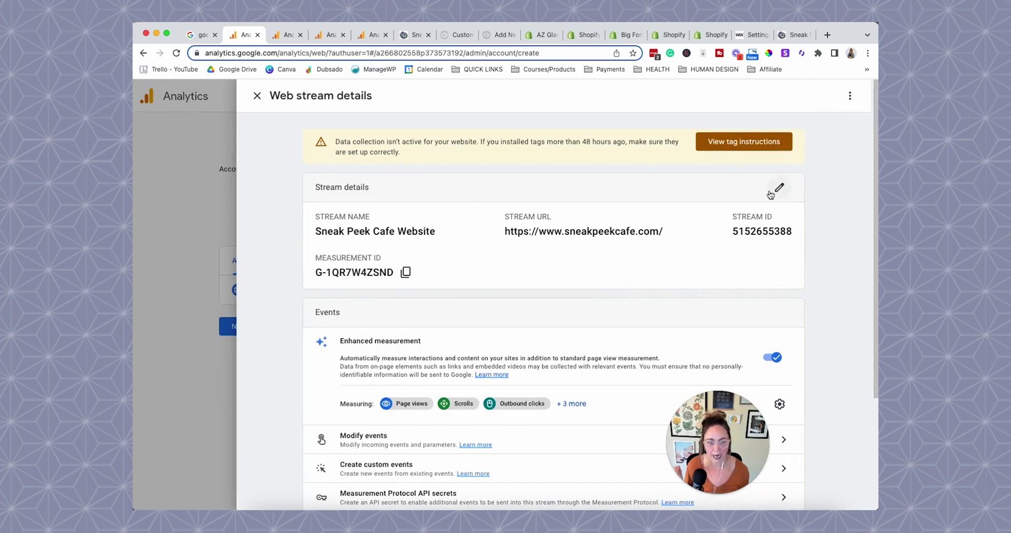
click(741, 150)
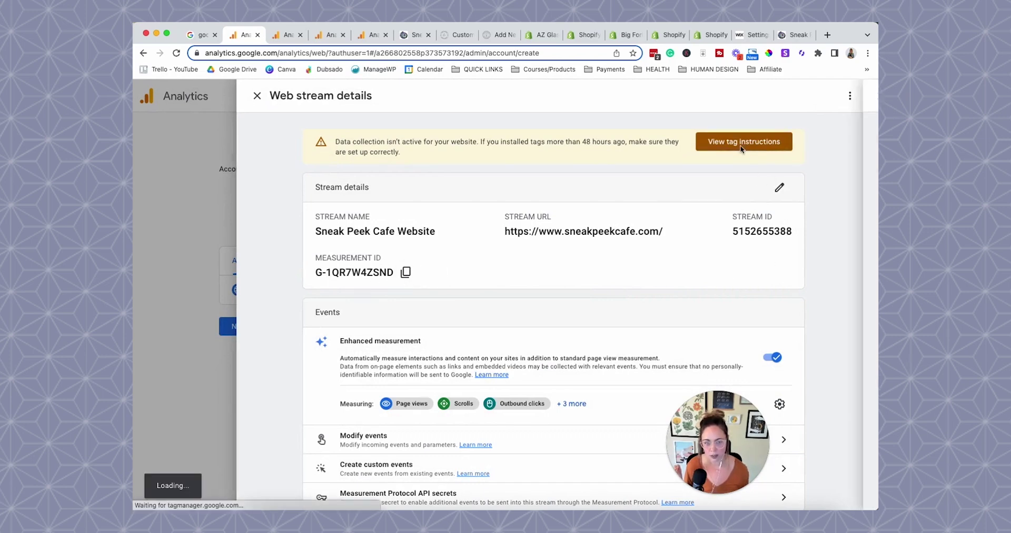
scroll(474, 369, down, 1)
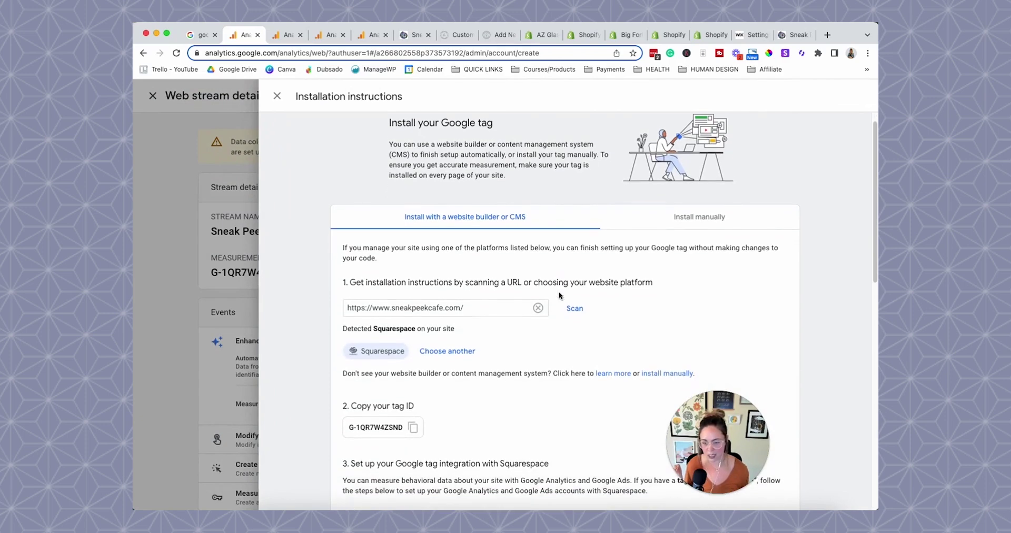
click(413, 424)
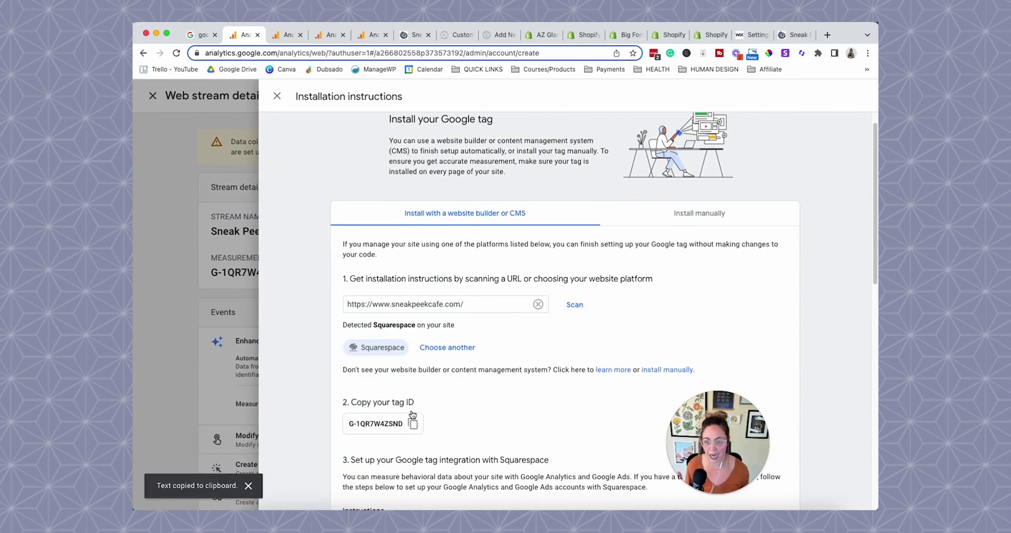
Switch to the Squarespace site, enter the copied tag ID as the Google Analytics ID in the External API Keys settings and save
click(415, 35)
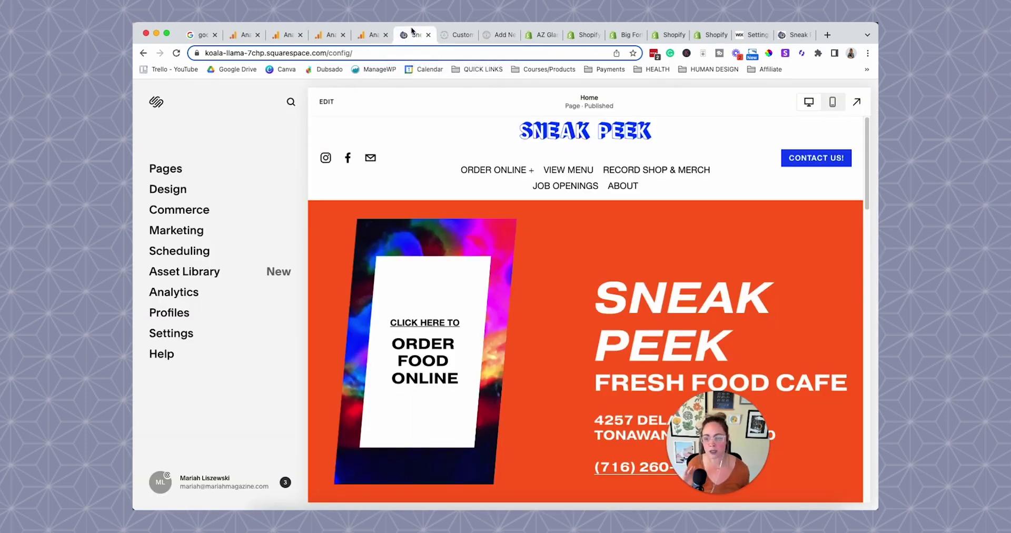
click(183, 340)
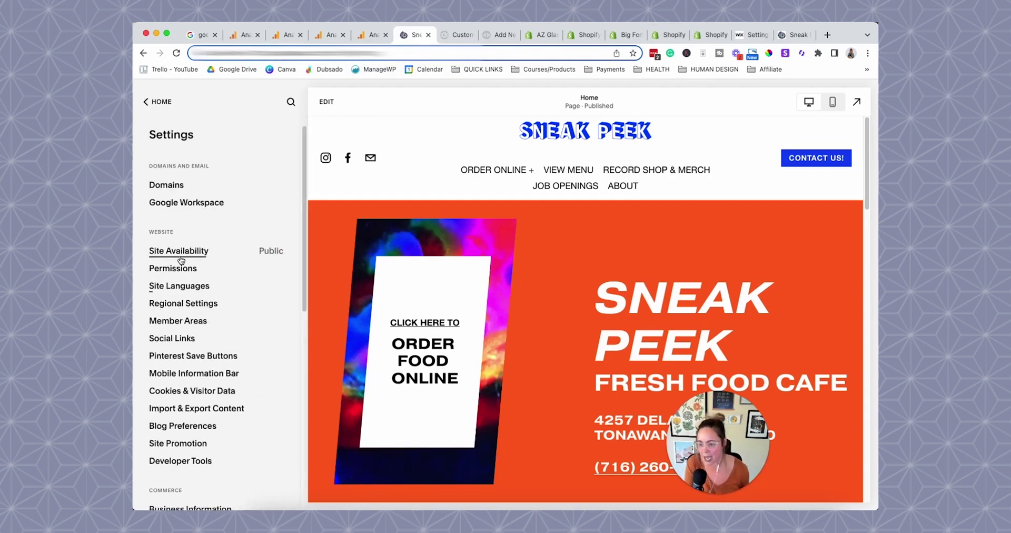
click(201, 461)
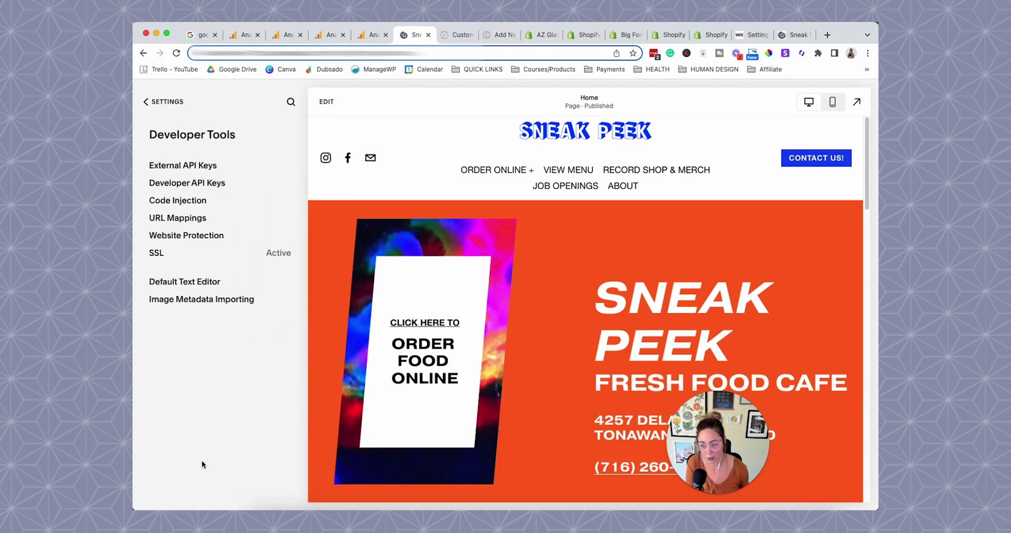
click(195, 166)
key(super+v)
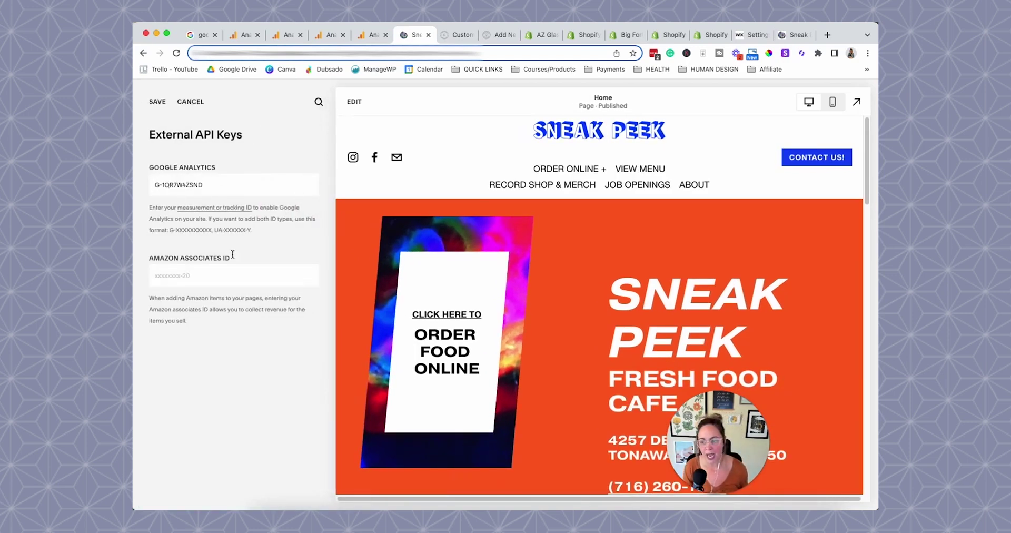
click(157, 103)
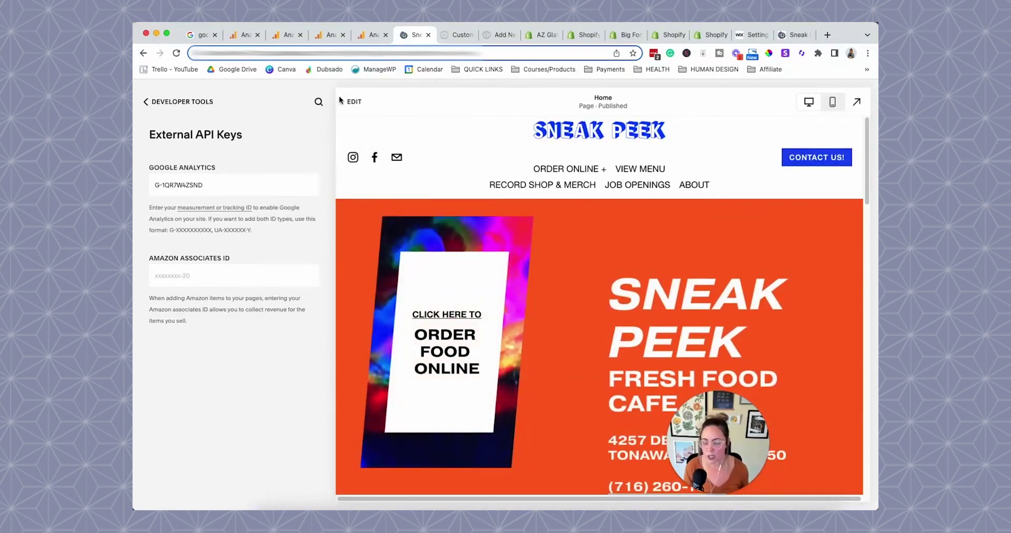
Copy the manual installation script from Google Analytics and open the Code Injection settings in the Squarespace site's Developer Tools
click(243, 35)
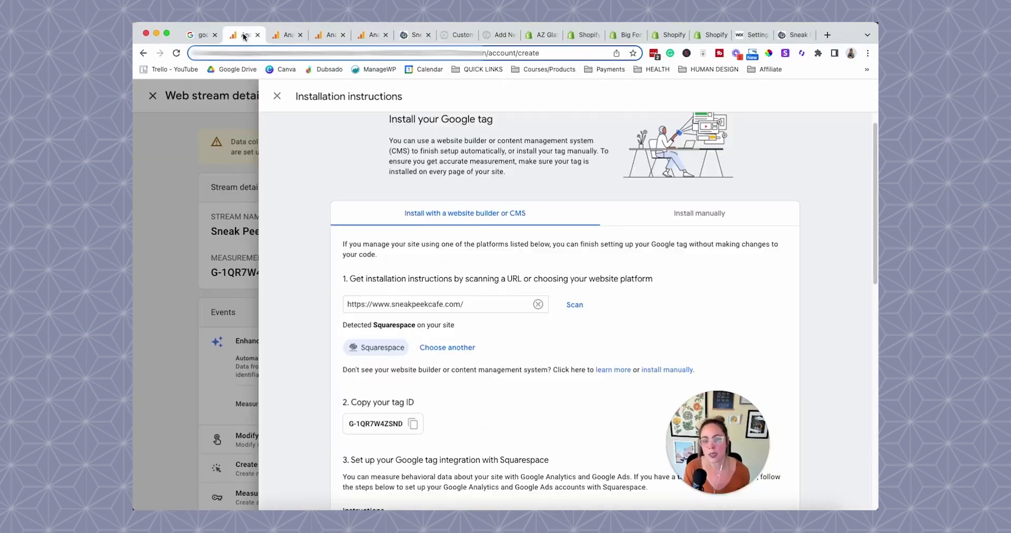
click(680, 217)
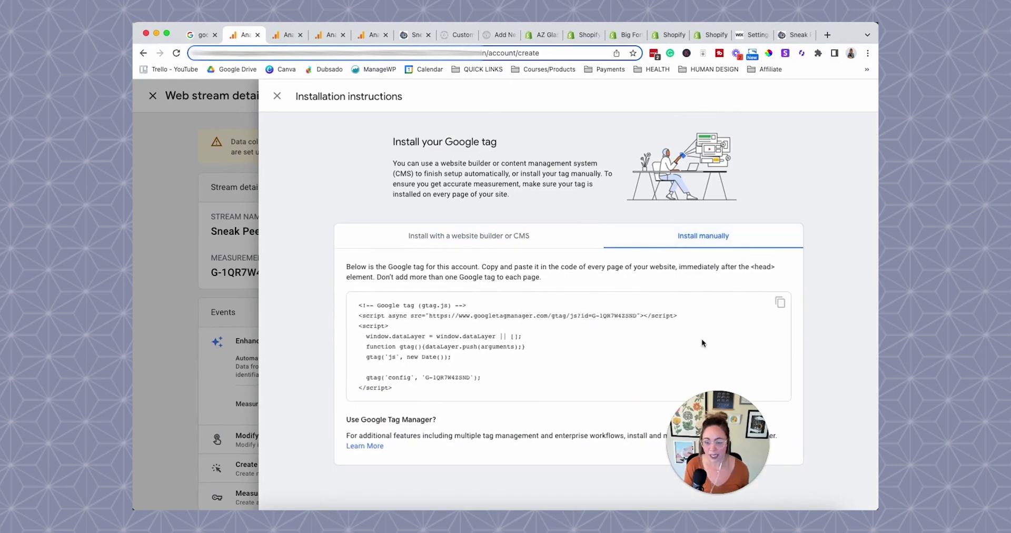
click(780, 301)
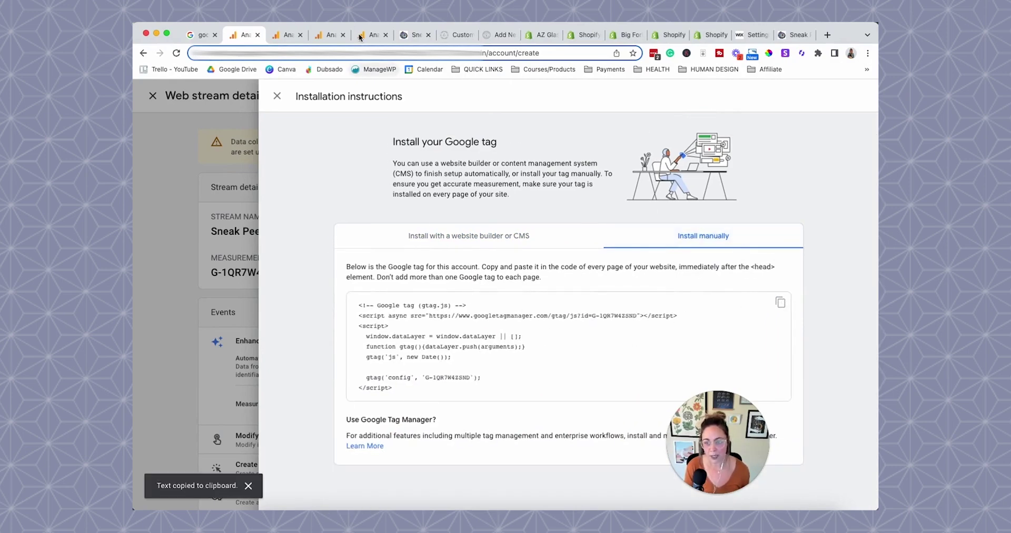
click(409, 34)
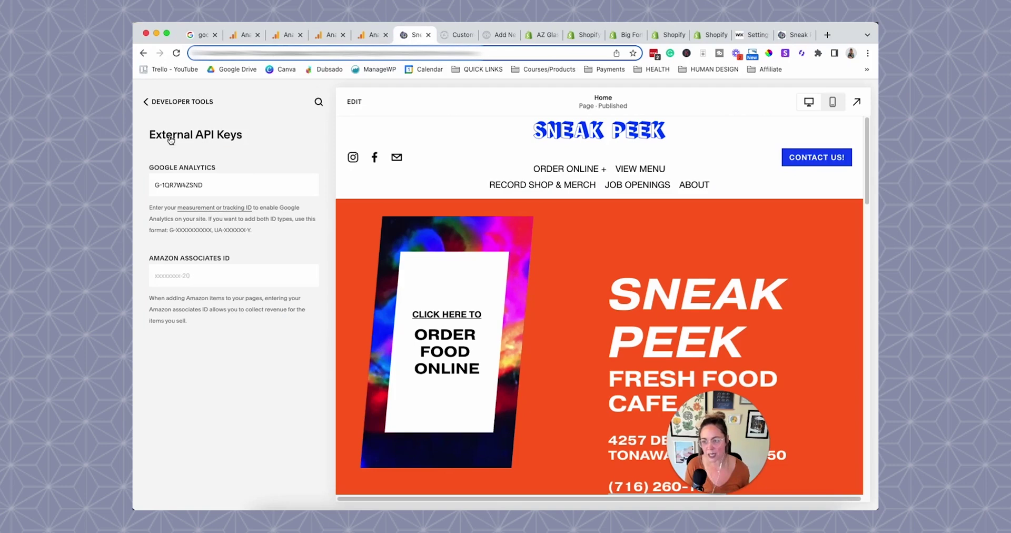
click(142, 104)
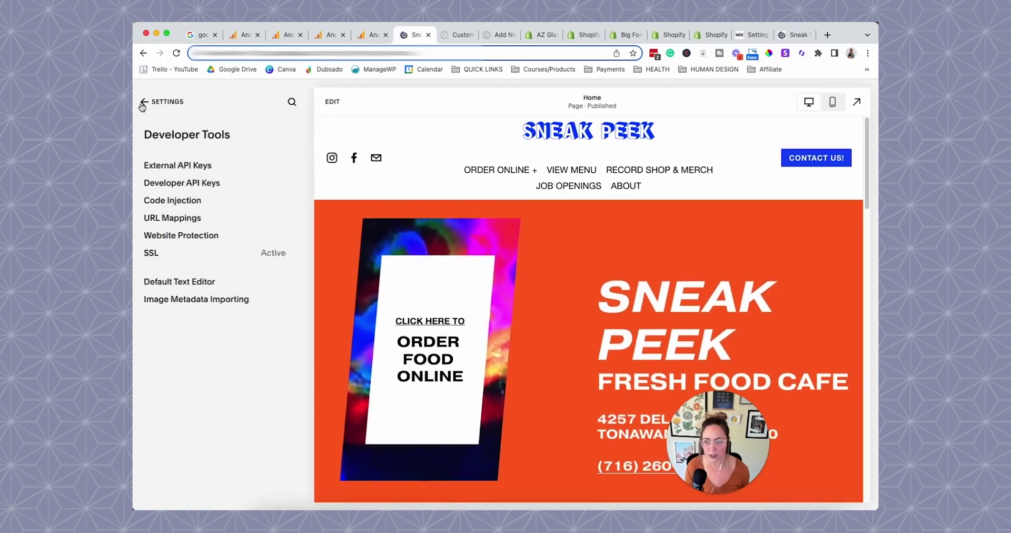
click(182, 203)
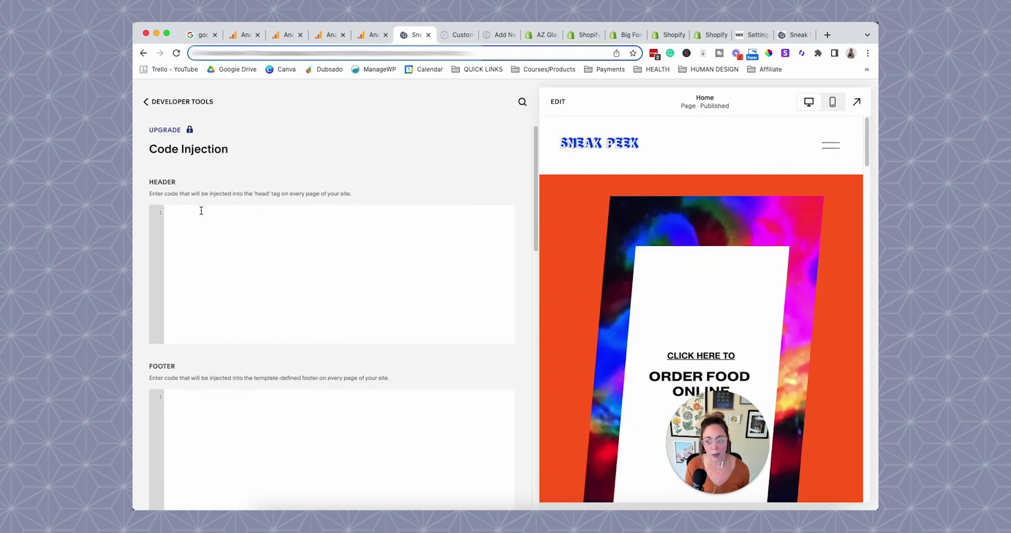
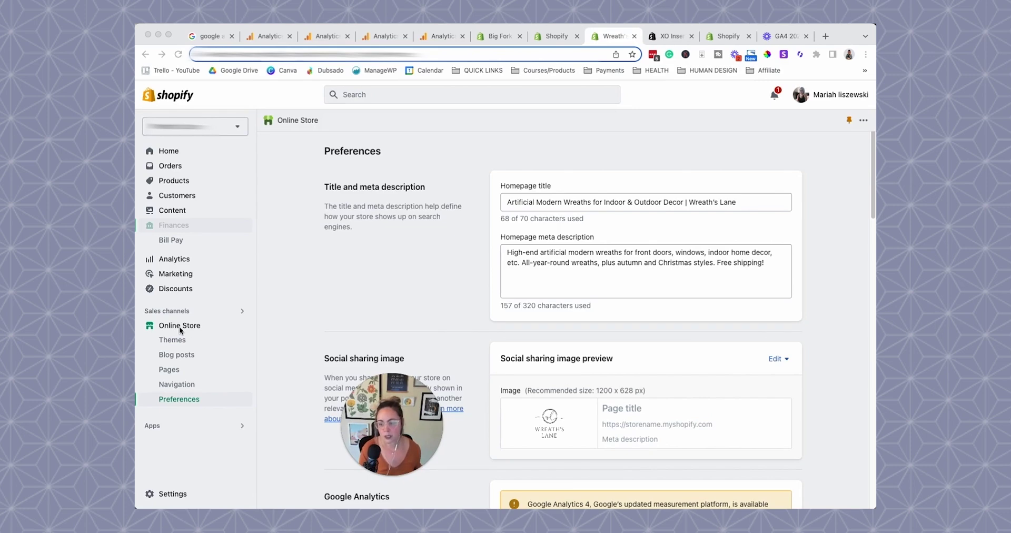
Open the Google Channel app from the Shopify store preferences in a new browser tab and view the other store's Google Analytics 4 setup page
click(463, 298)
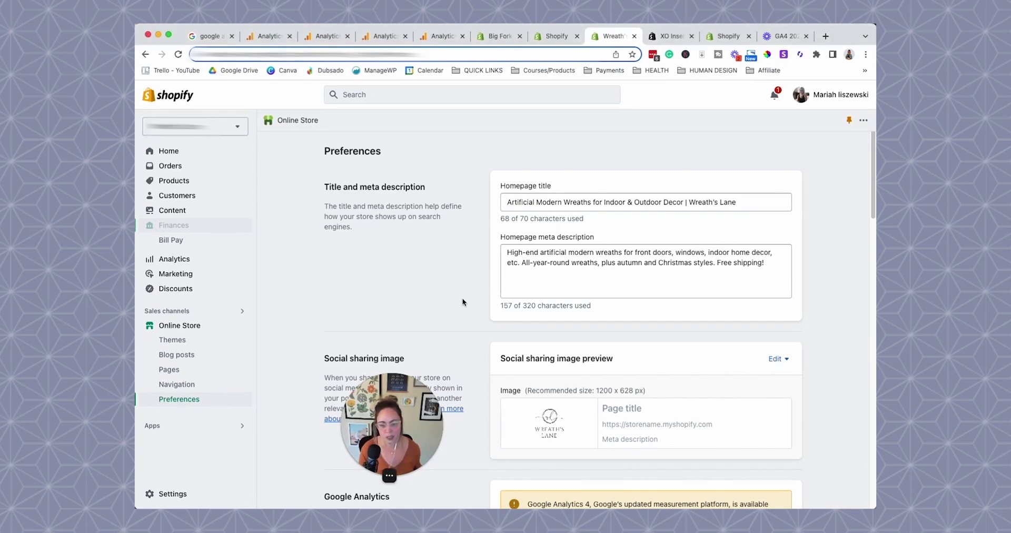
scroll(497, 298, down, 5)
scroll(484, 305, down, 1)
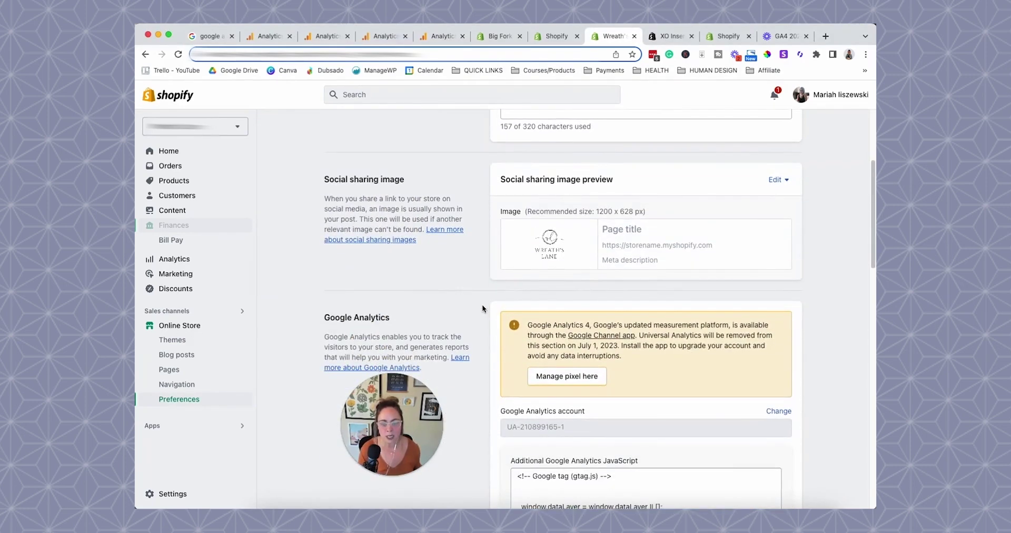
right_click(587, 339)
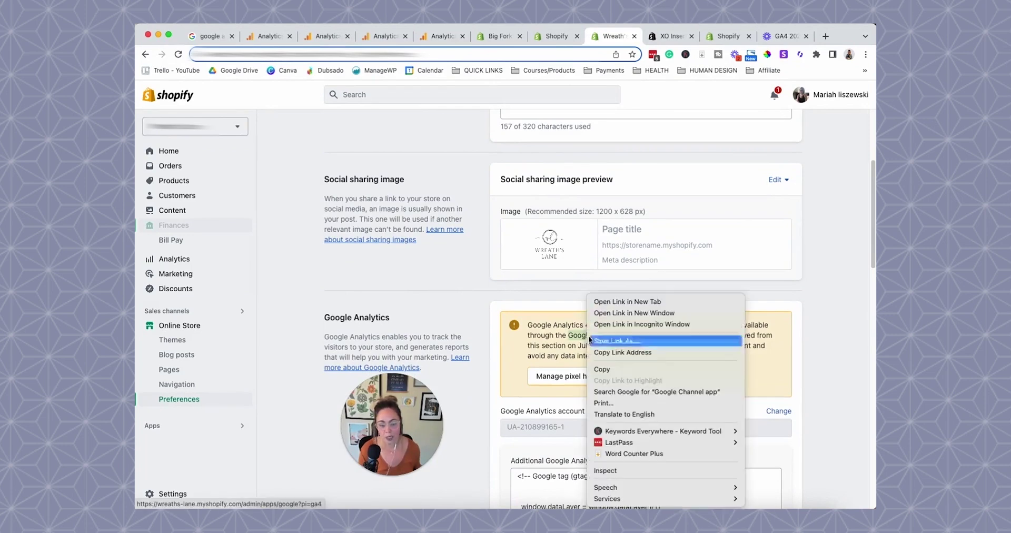
click(605, 304)
click(620, 37)
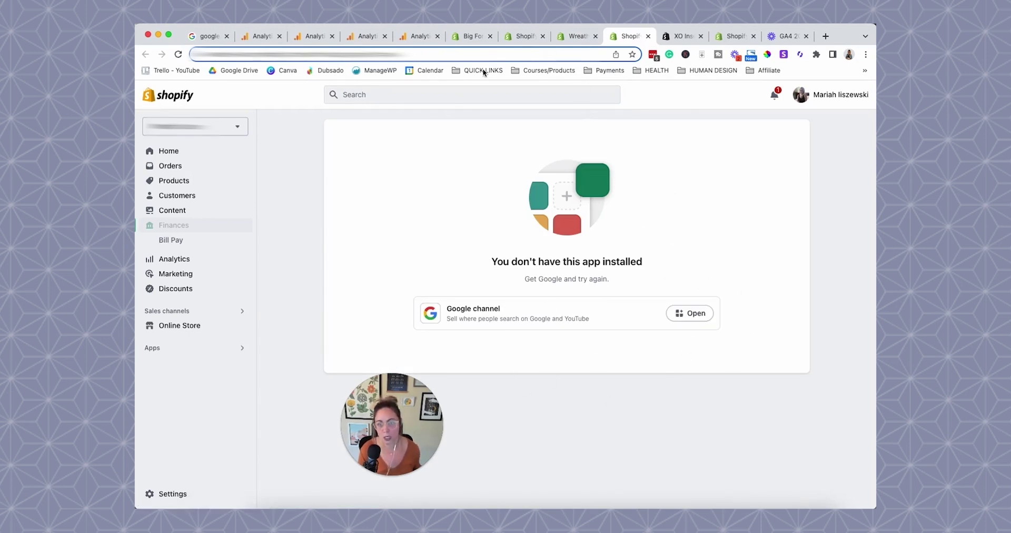
click(472, 39)
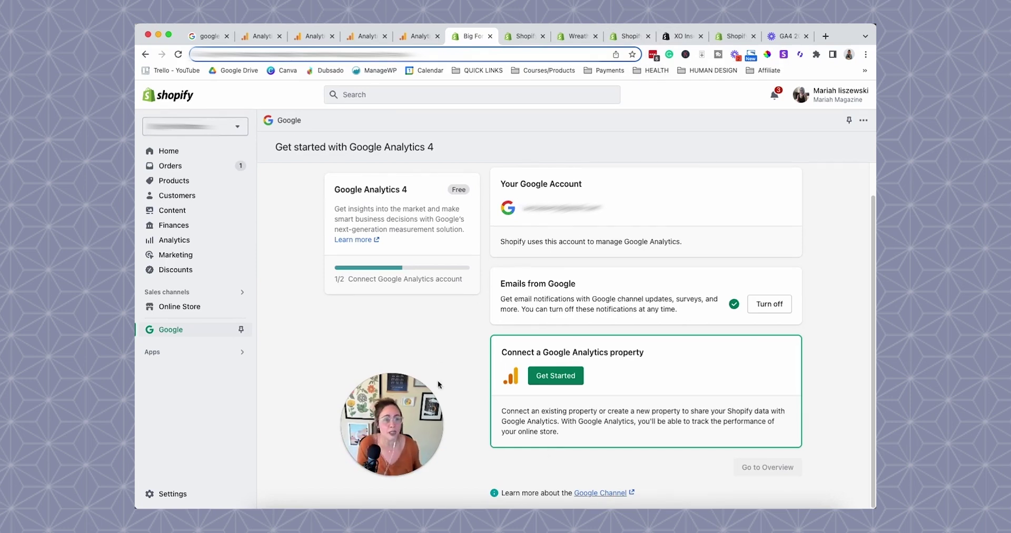
View the XO Insert Code app listing, copy the manual Google tag script from Google Analytics and return to the listing
click(680, 36)
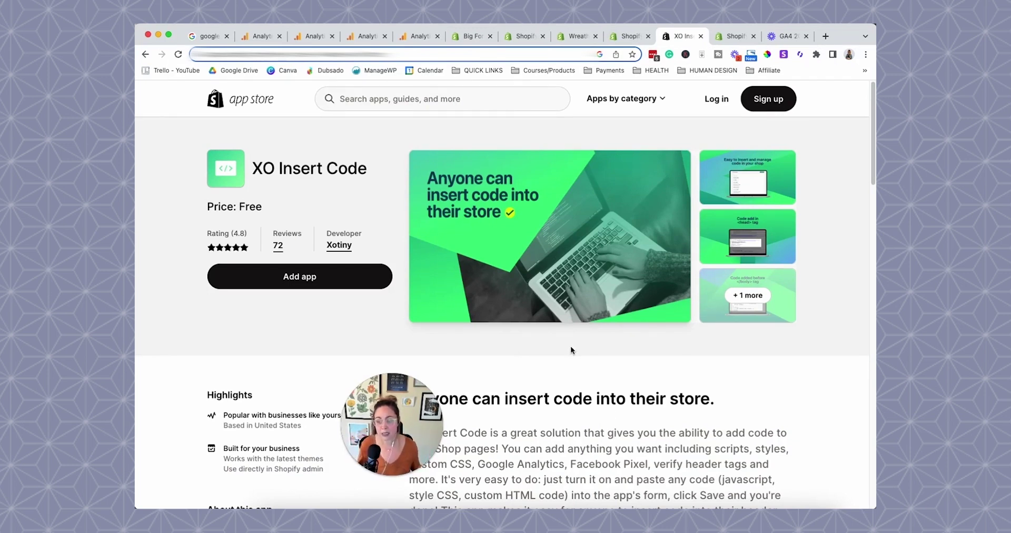
click(256, 37)
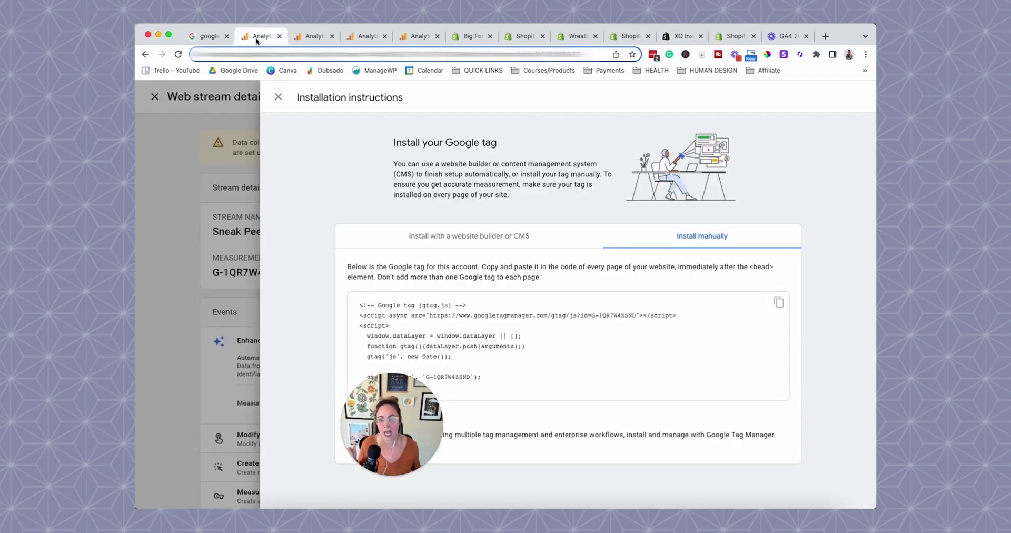
click(779, 302)
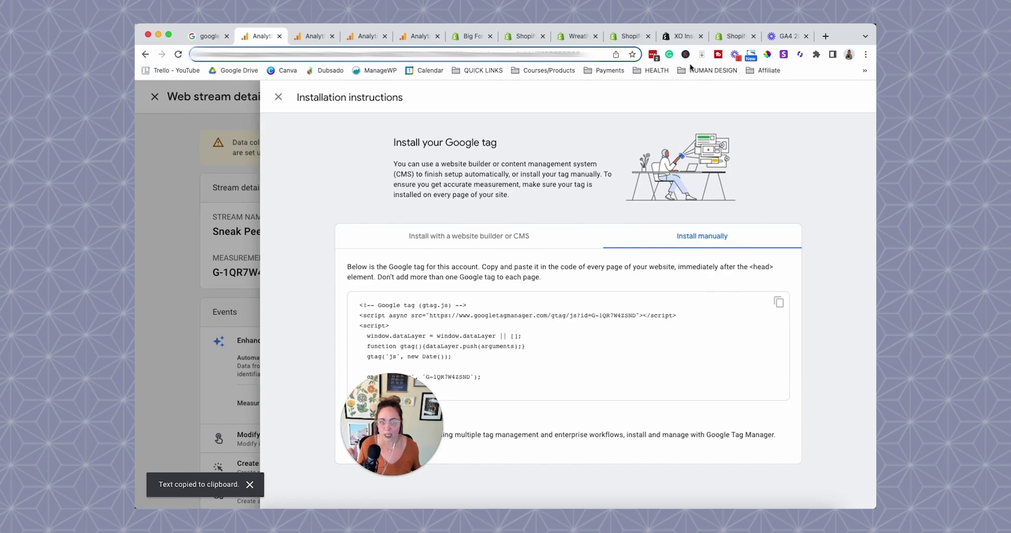
click(683, 36)
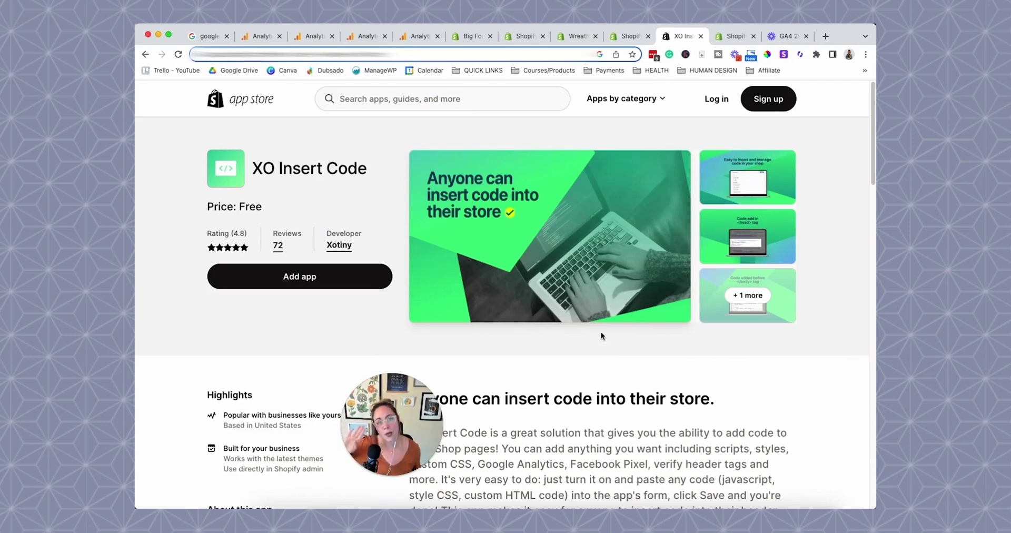
Examine the Google Analytics account, additional JavaScript and other tracking settings in the Wreath's Lane Shopify store preferences
click(613, 36)
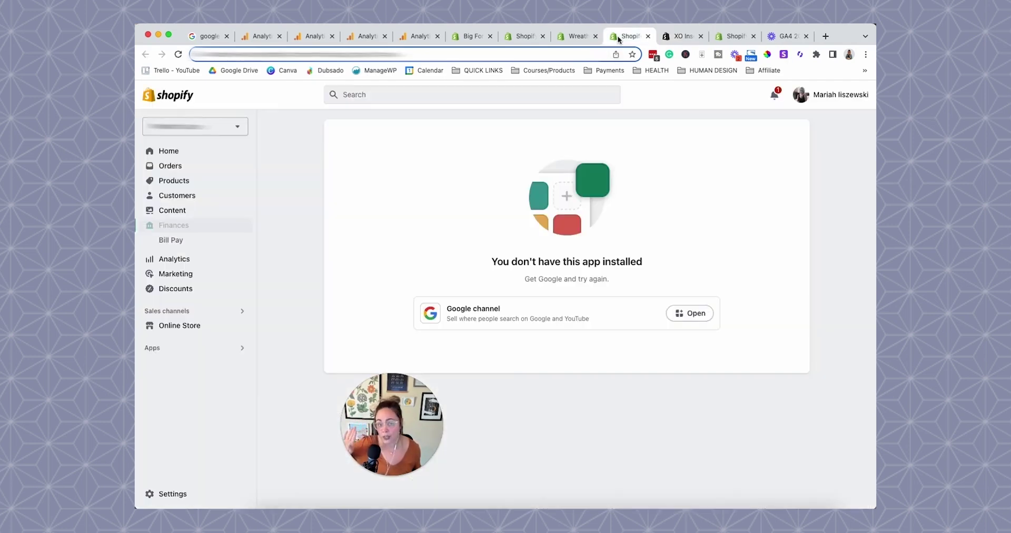
click(582, 36)
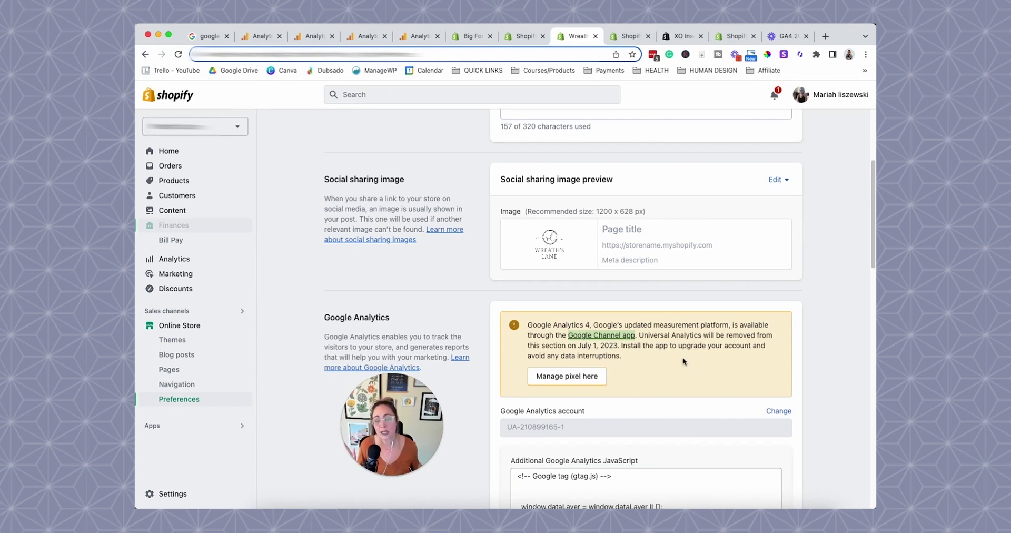
scroll(631, 350, down, 3)
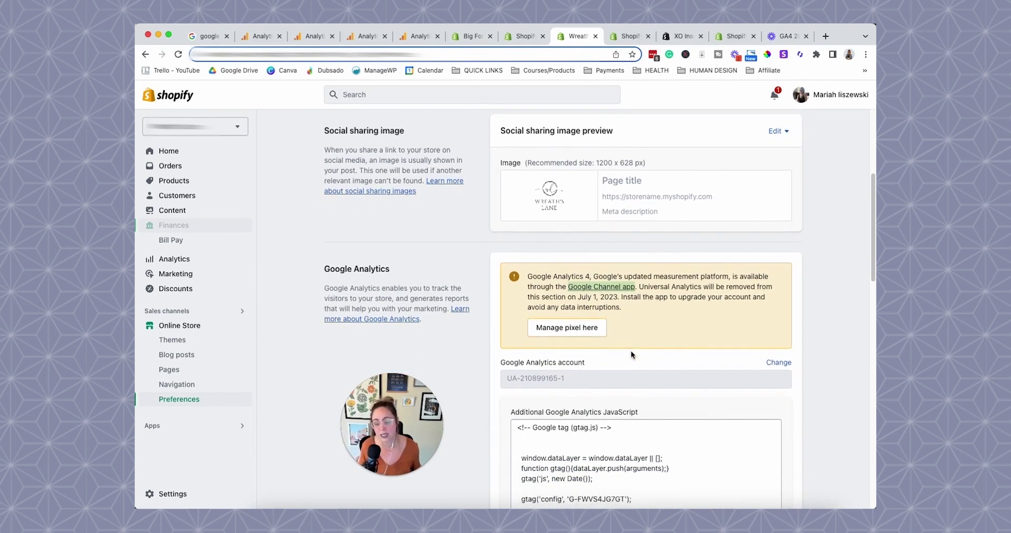
scroll(631, 350, down, 2)
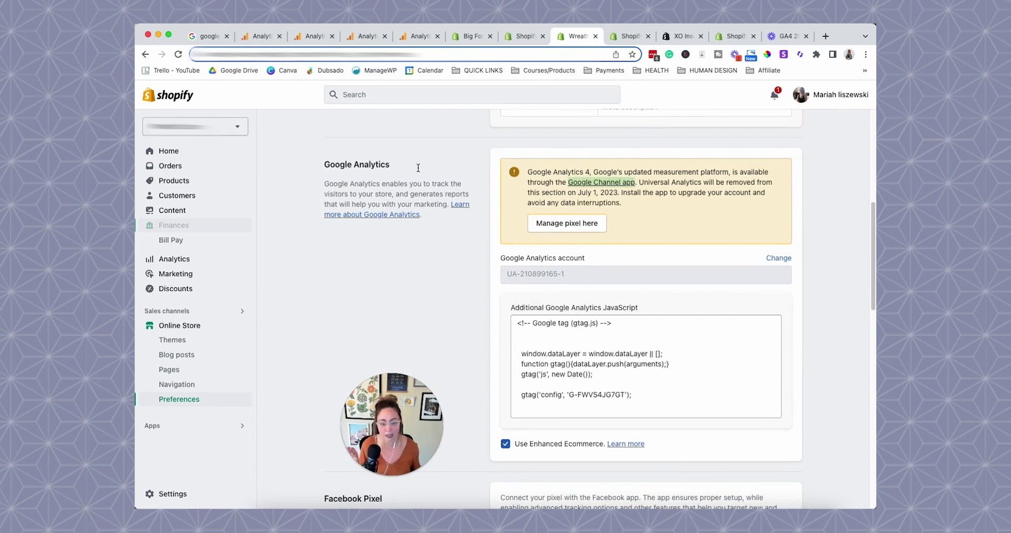
click(256, 39)
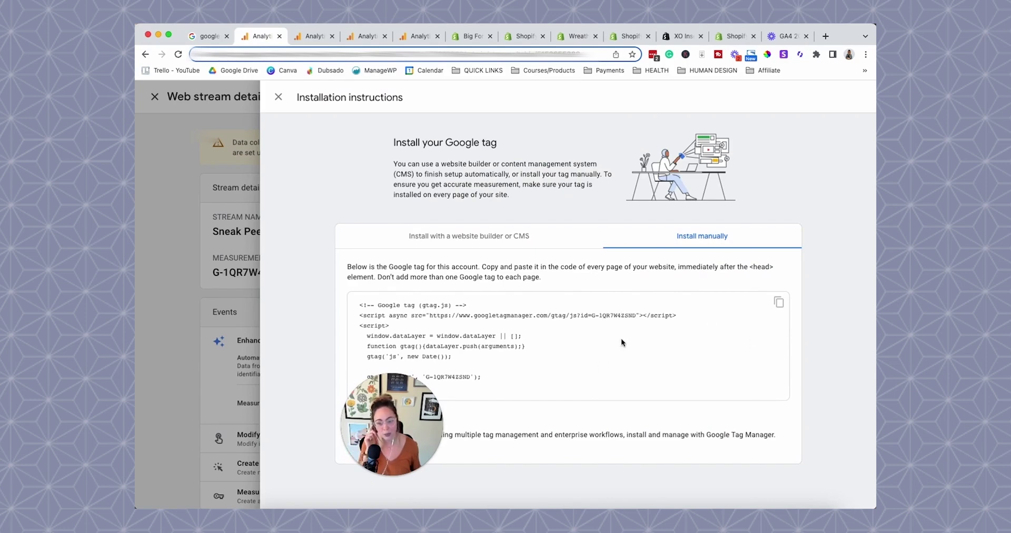
click(622, 36)
click(573, 36)
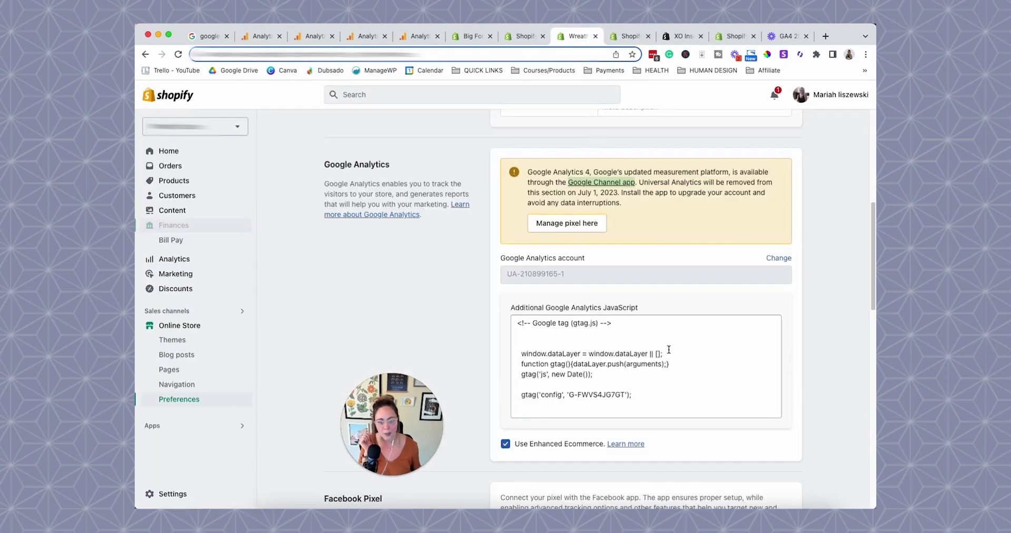
scroll(666, 358, down, 5)
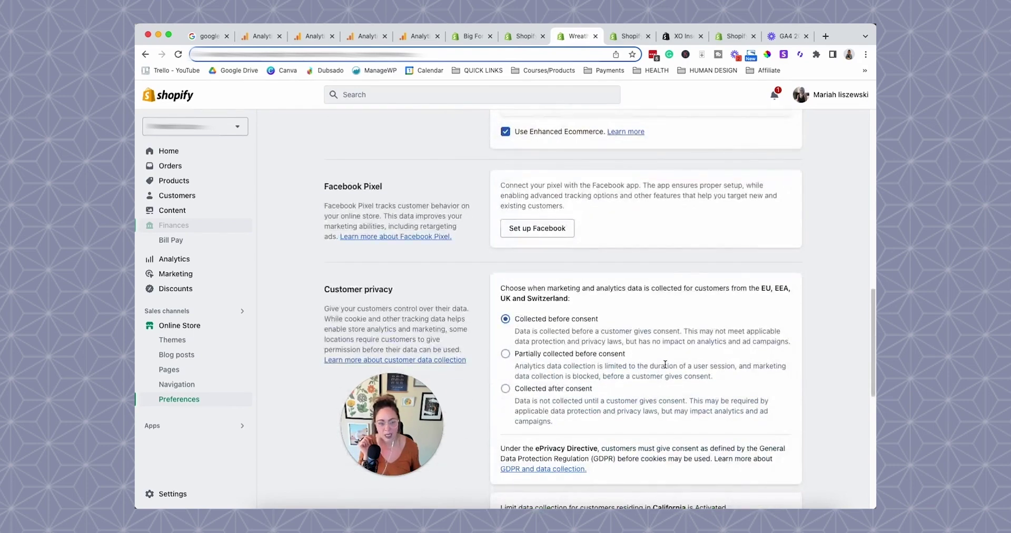
scroll(665, 364, down, 5)
scroll(664, 367, up, 11)
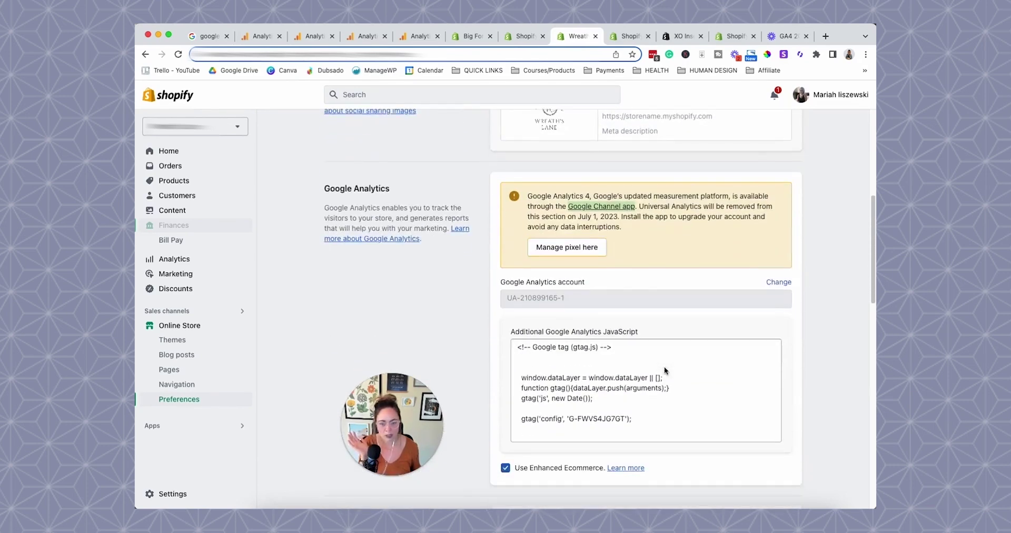
scroll(664, 369, down, 1)
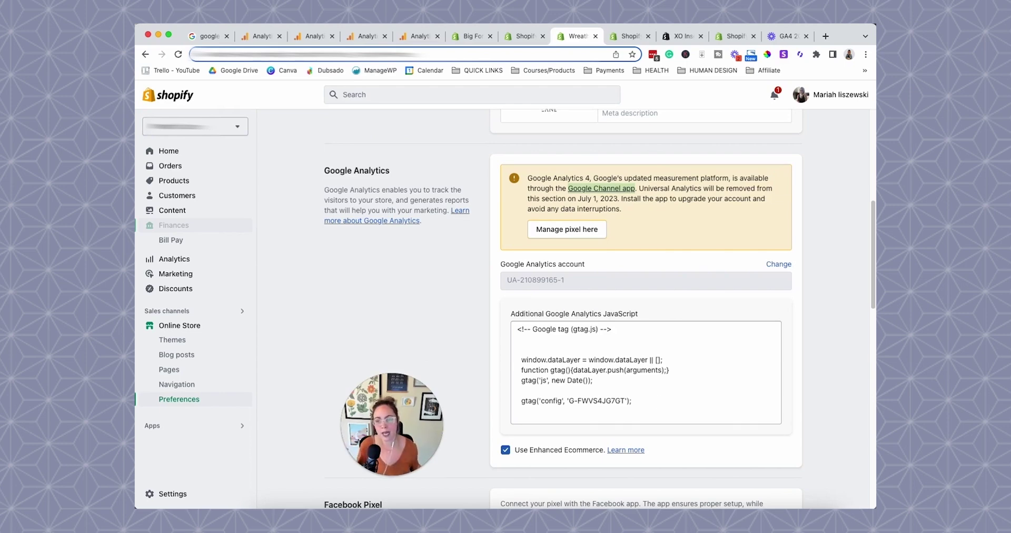
Revisit the manual Google tag instructions and the Google channel page, and reread the Universal Analytics removal notice in the Shopify preferences
click(258, 36)
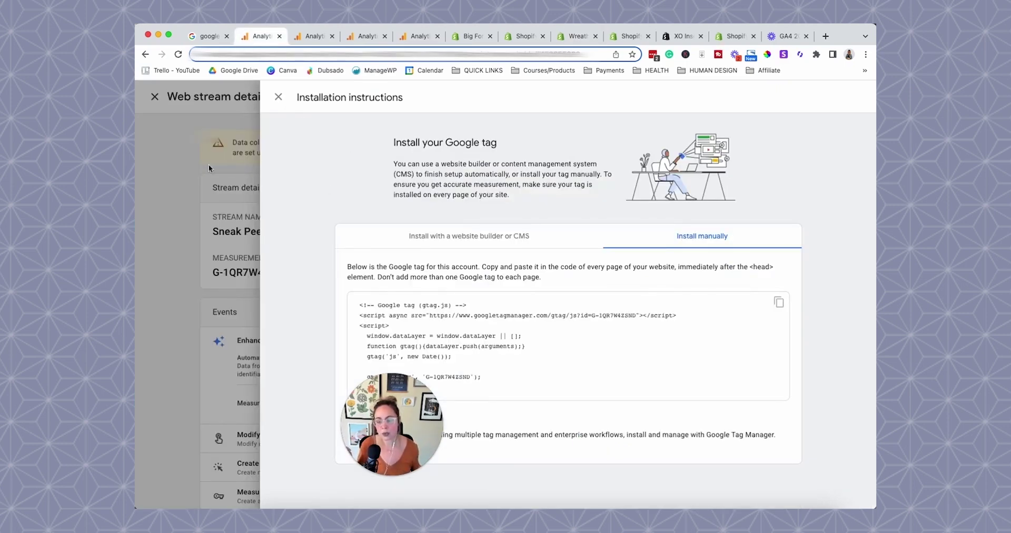
click(624, 37)
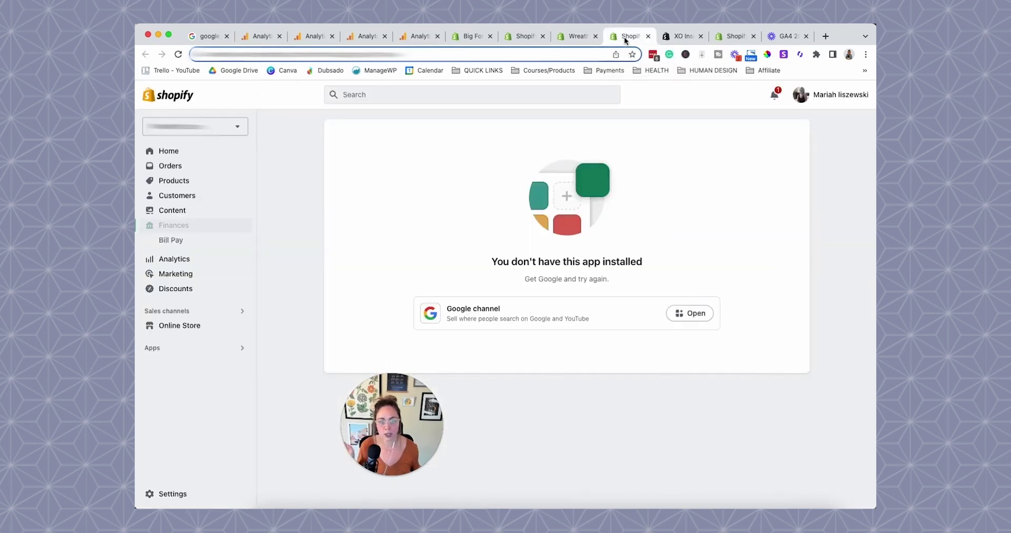
click(577, 36)
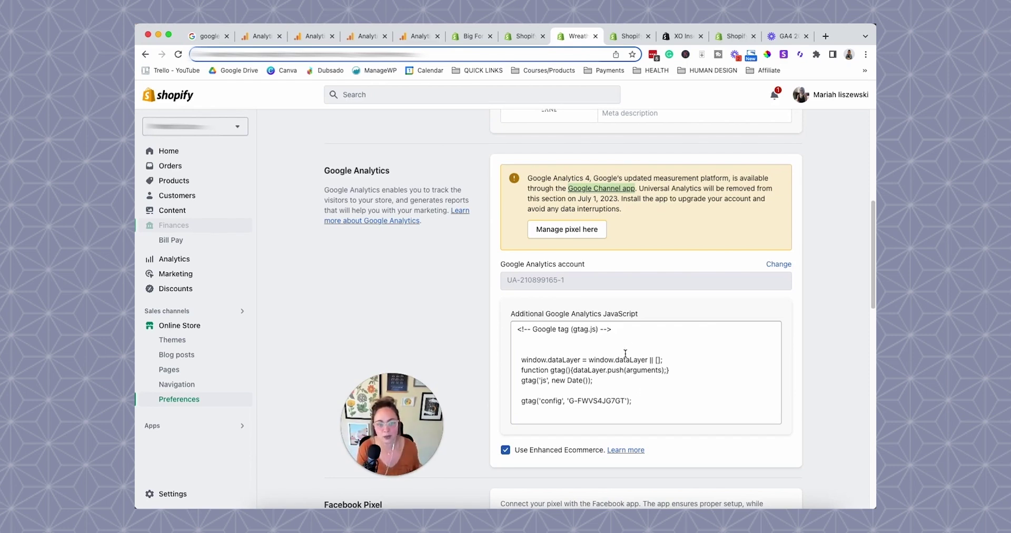
click(689, 190)
drag(640, 188, 667, 206)
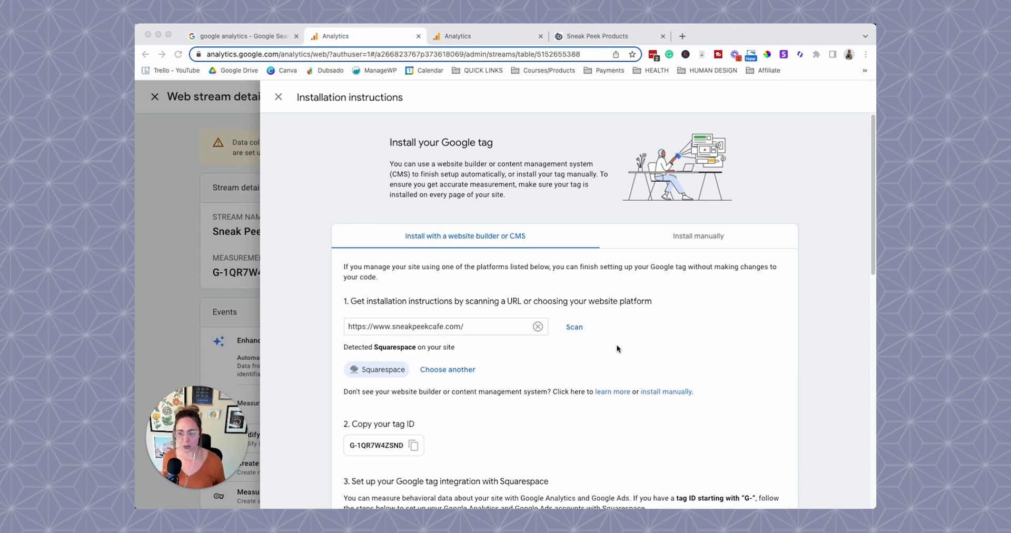
click(288, 158)
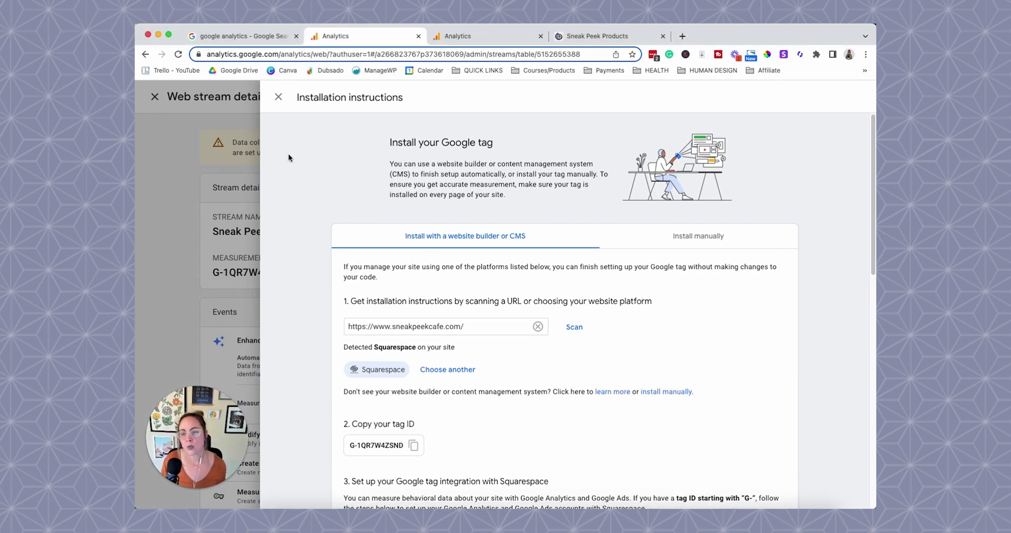
Close the tag installation instructions and web stream details, and return to the Admin overview of the Sneak Peek Website property
click(278, 97)
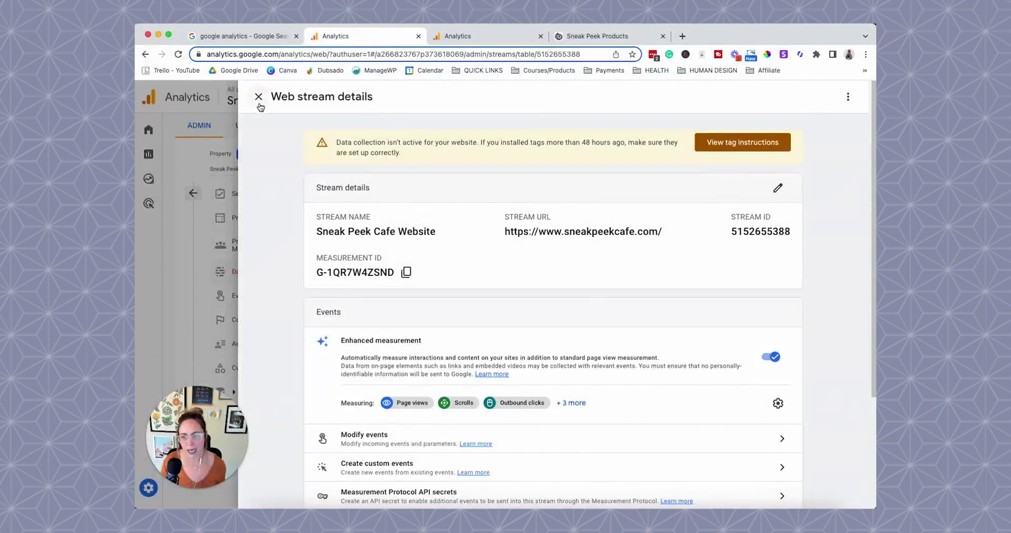
click(258, 97)
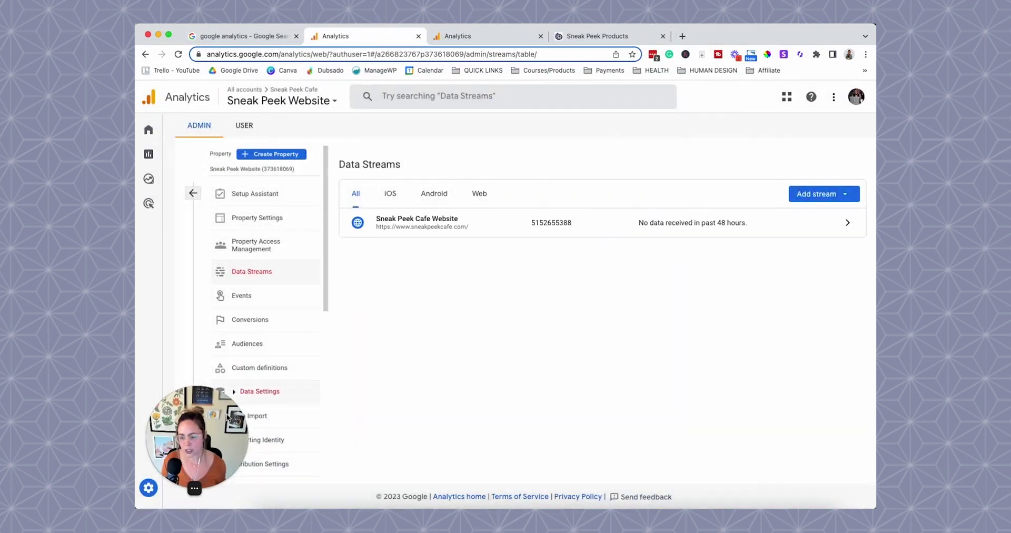
drag(228, 416, 397, 405)
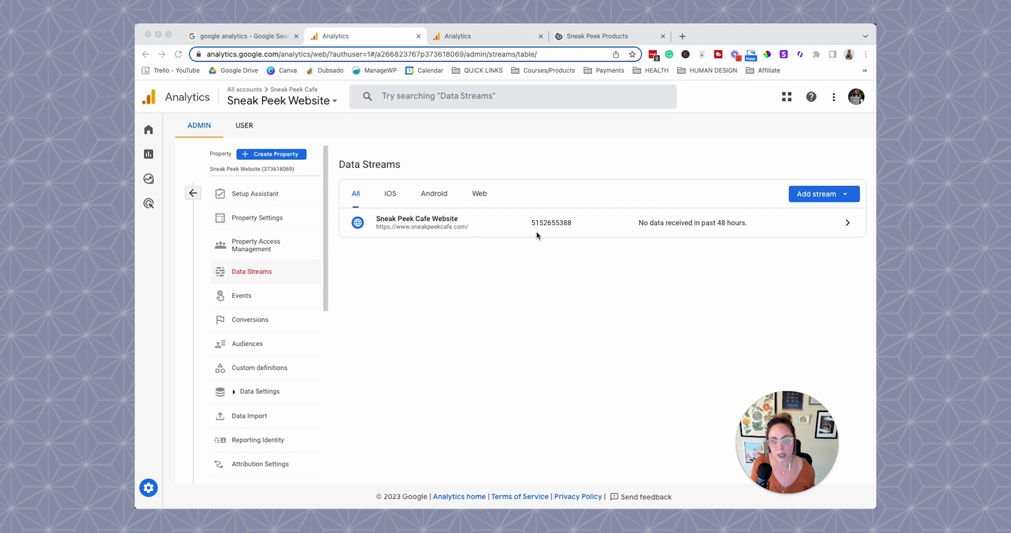
click(193, 194)
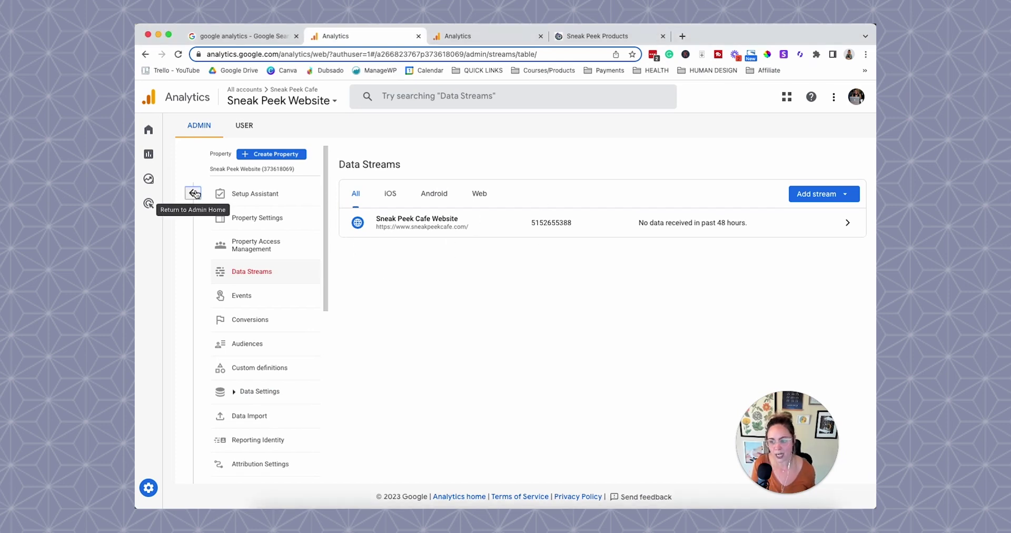
click(193, 193)
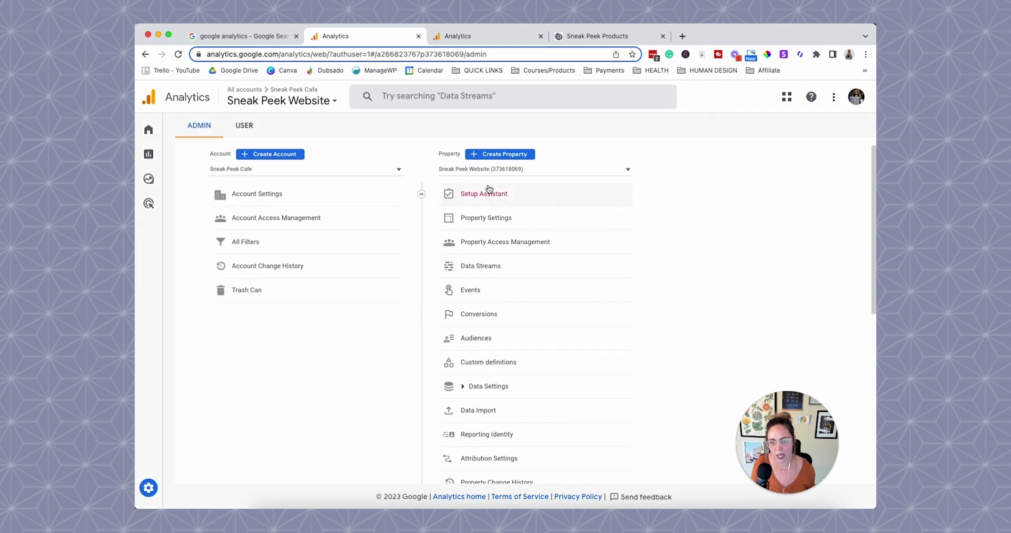
Select the Sneak Peek Website property, open its Sneak Peek Cafe Website data stream and copy the measurement ID
click(532, 171)
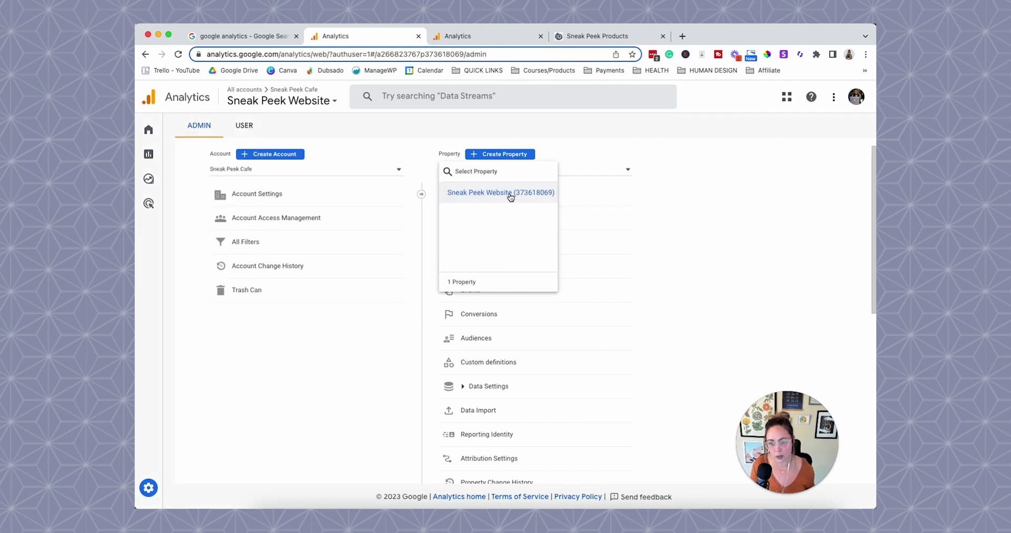
click(511, 196)
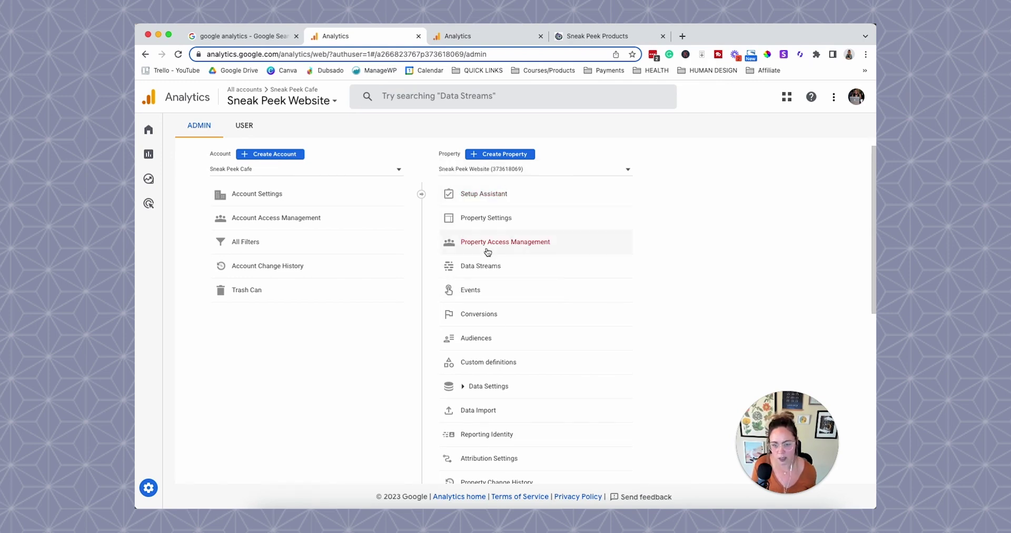
click(473, 270)
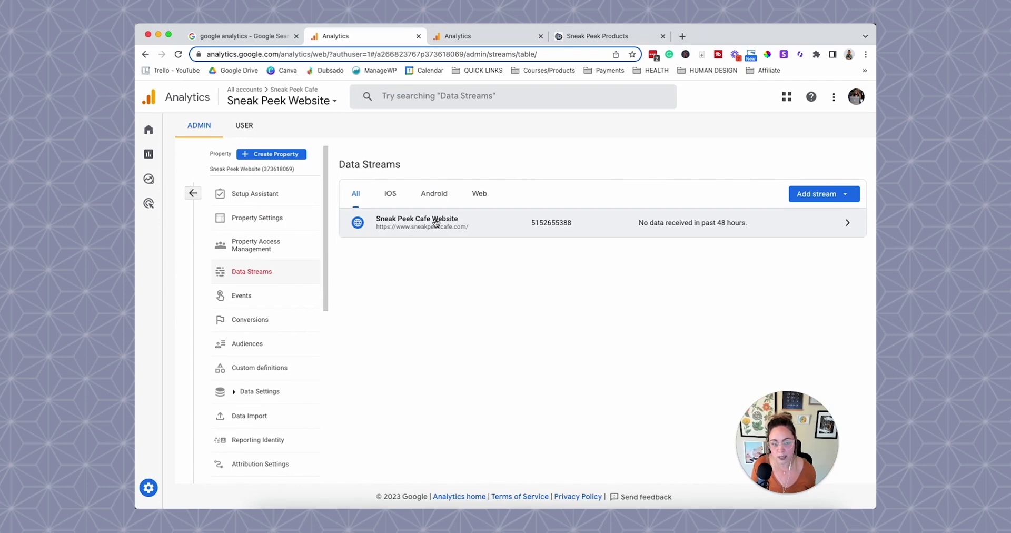
click(436, 224)
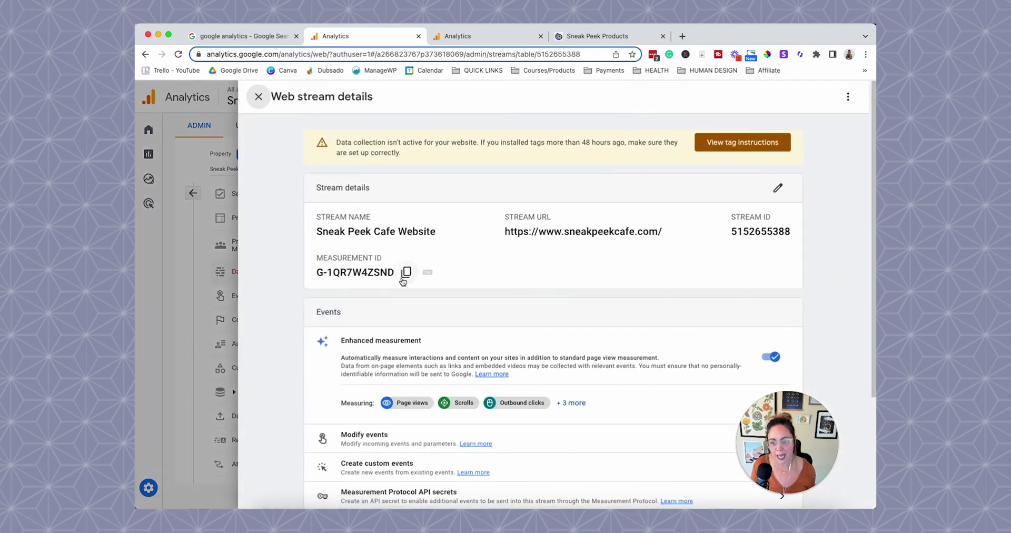
click(401, 270)
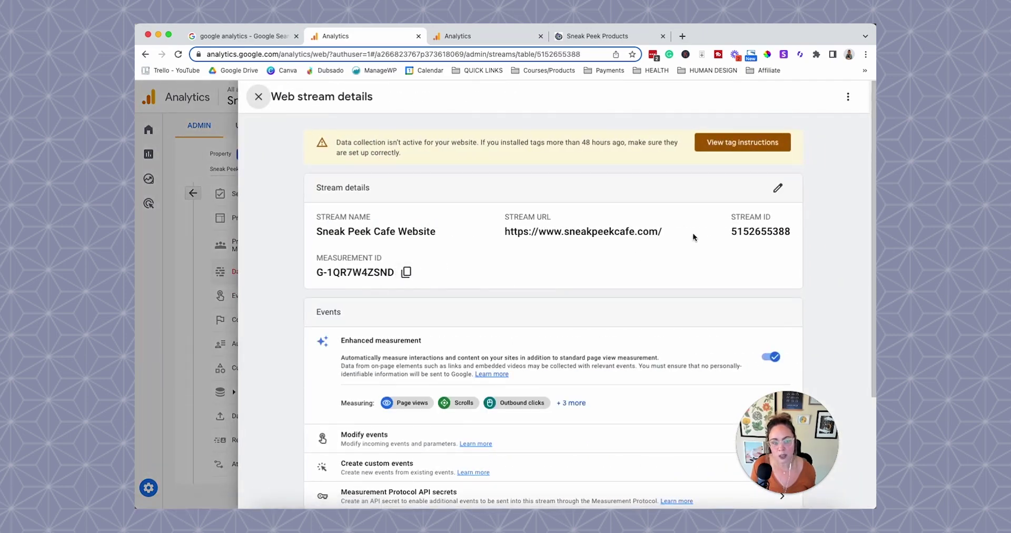
Review the stream's tag instructions, including manual installation, and its event settings, and return to the Admin overview
click(729, 146)
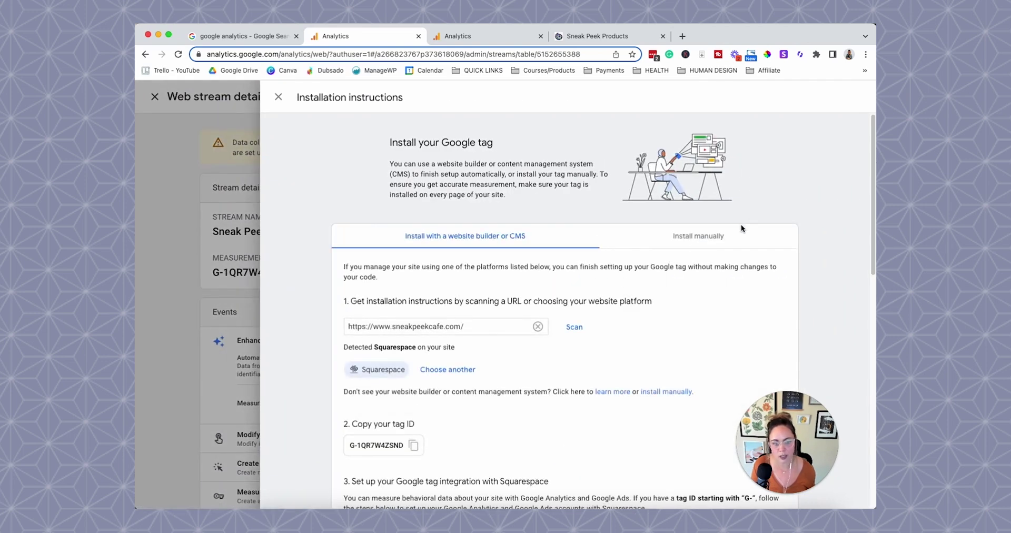
click(659, 240)
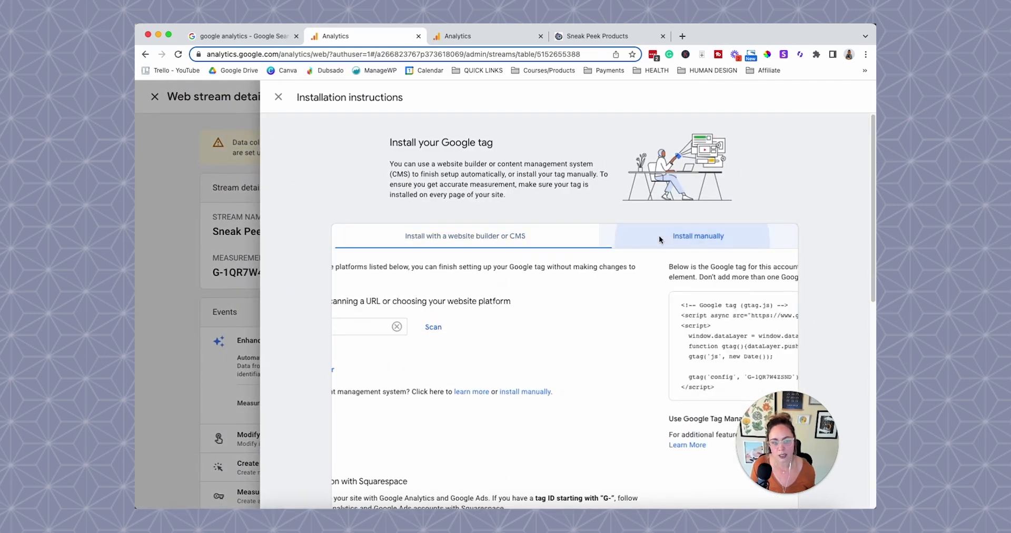
click(279, 97)
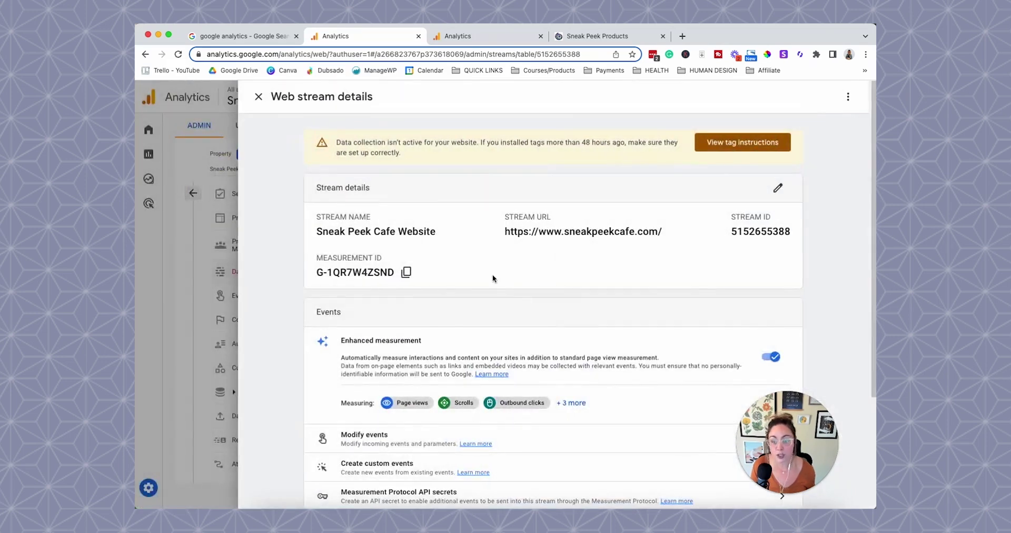
scroll(558, 291, down, 2)
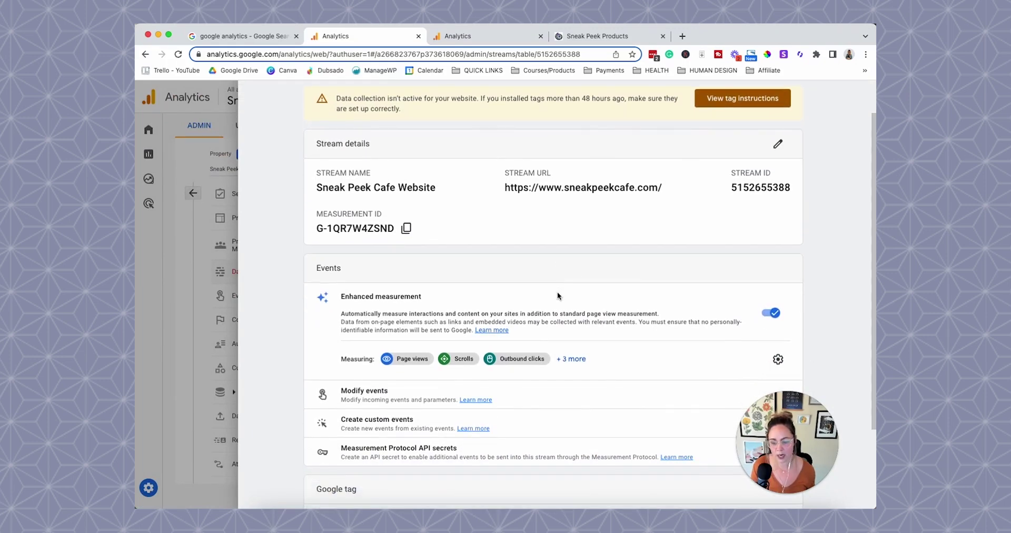
scroll(558, 293, up, 2)
click(258, 96)
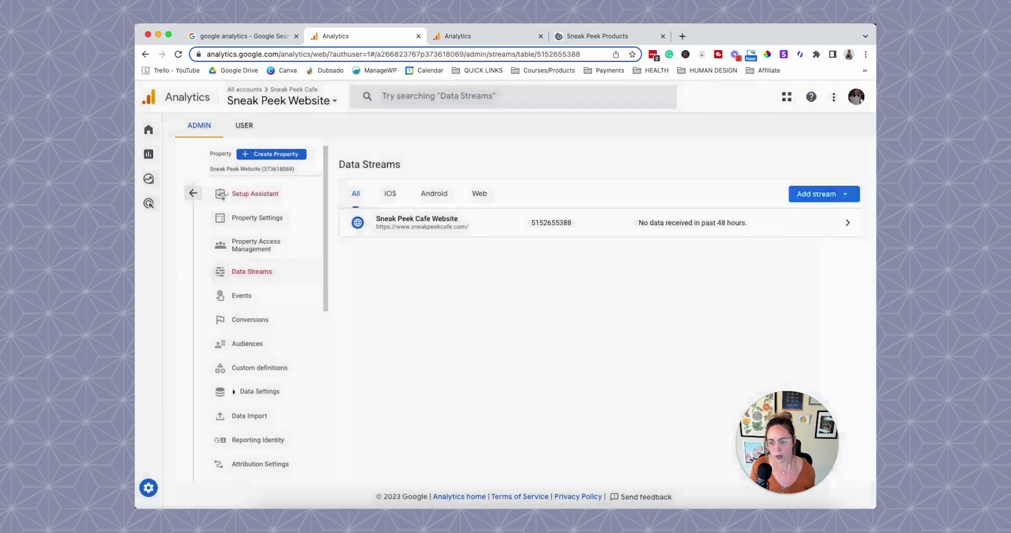
click(194, 195)
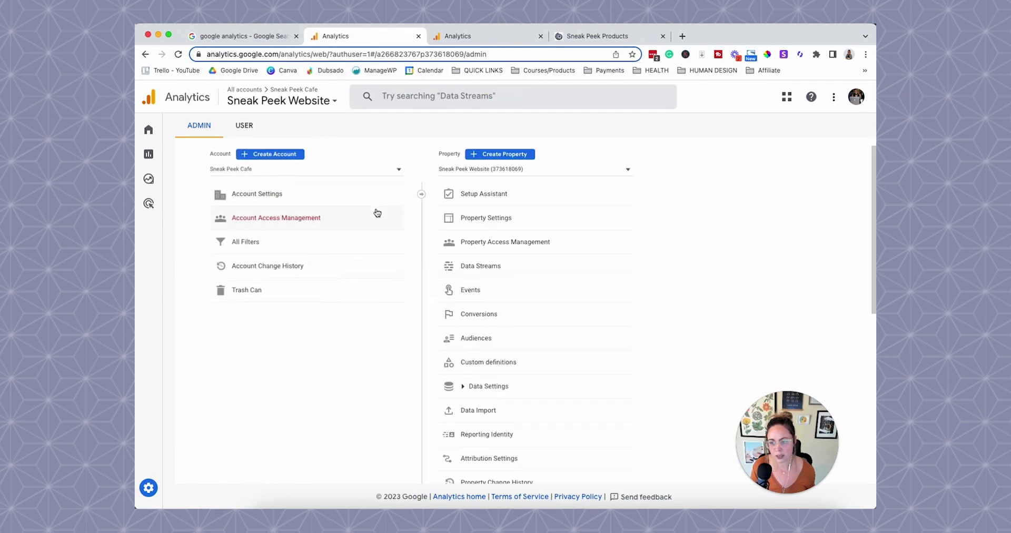
Open the Realtime report for the Sneak Peek Website property
mouse_move(160, 138)
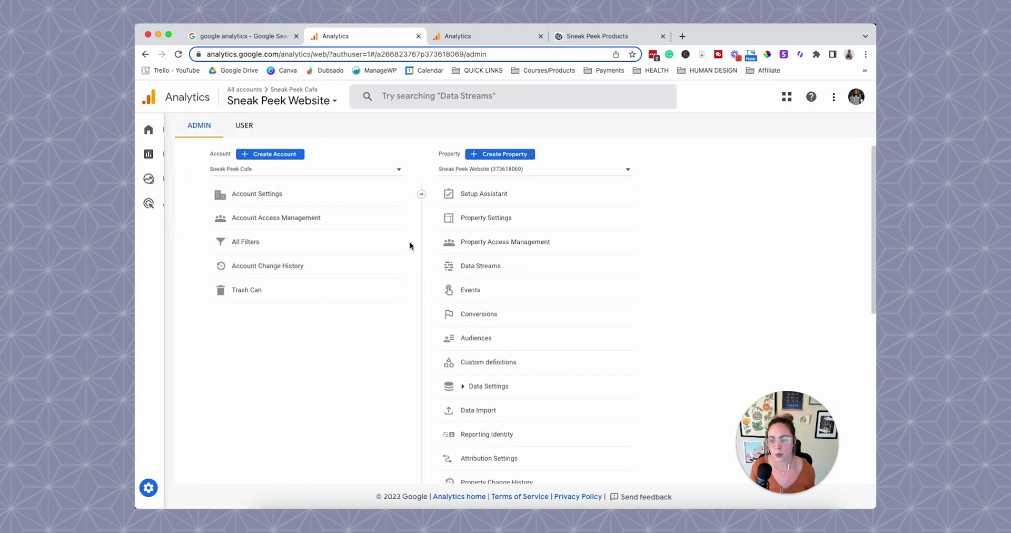
click(157, 158)
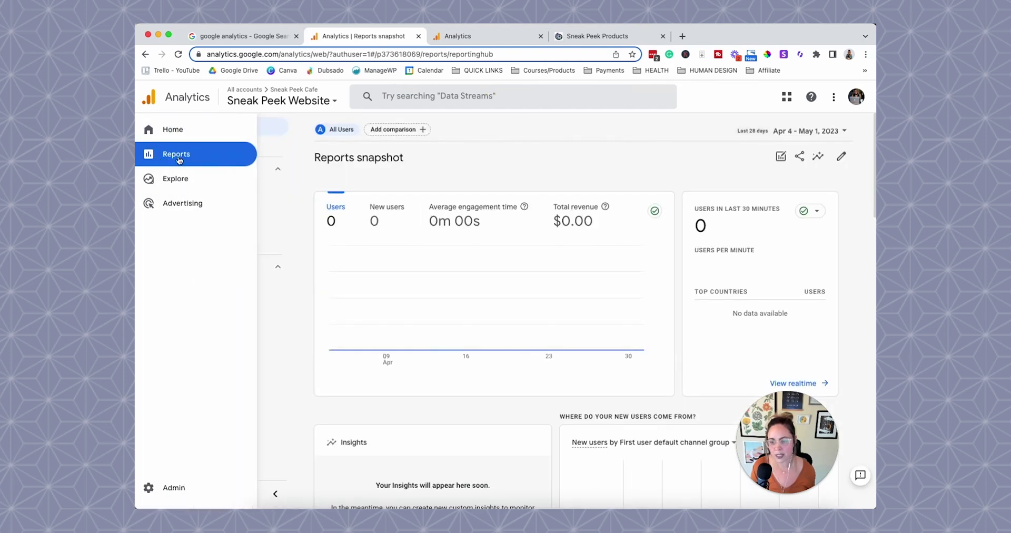
click(188, 144)
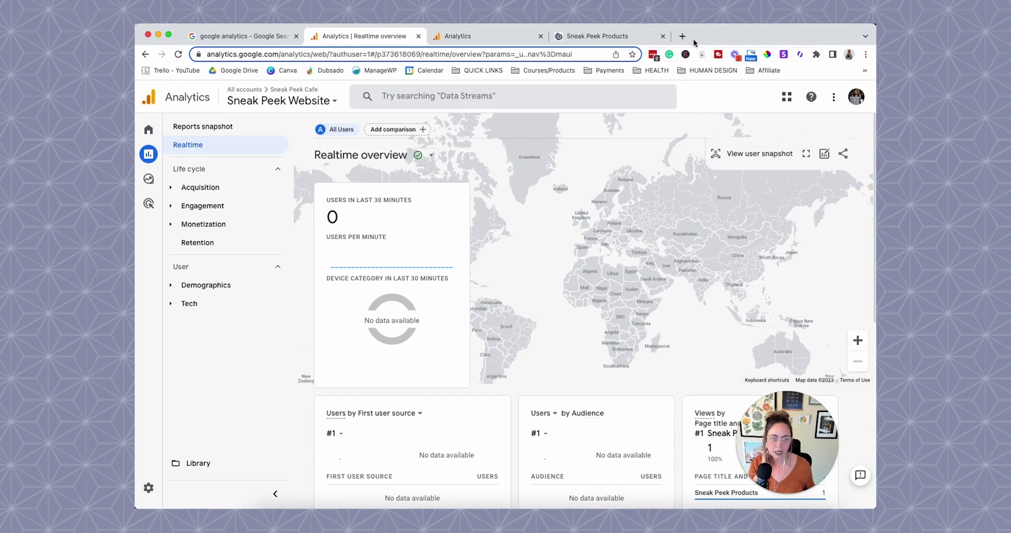
View the live Sneak Peek Cafe website and select its address, sneakpeekcafe.com
click(580, 35)
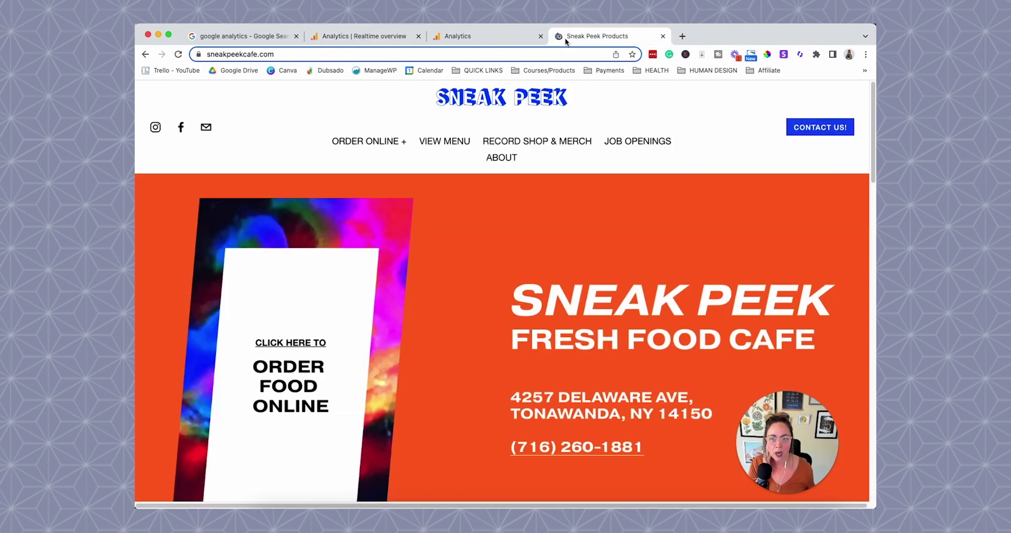
click(350, 51)
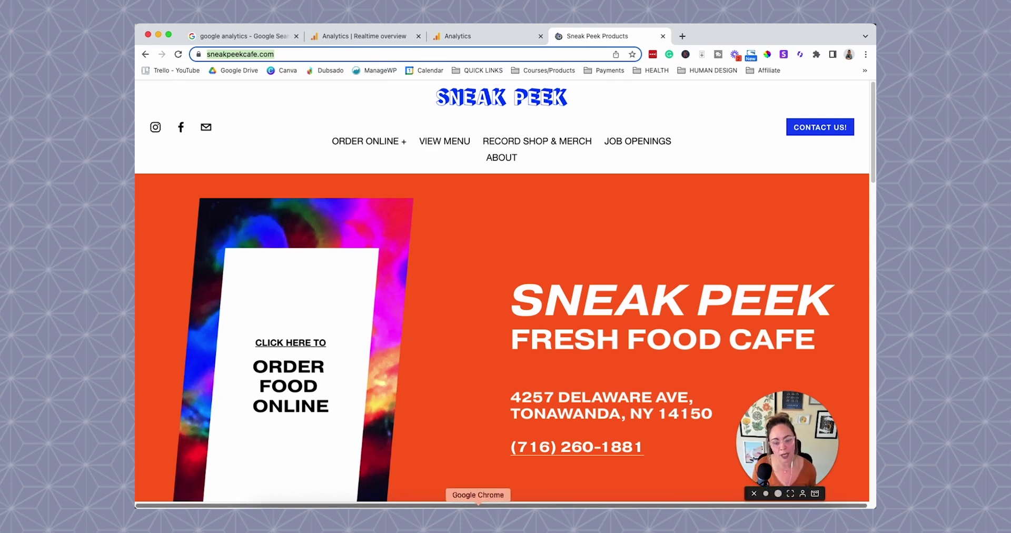
right_click(478, 513)
click(440, 346)
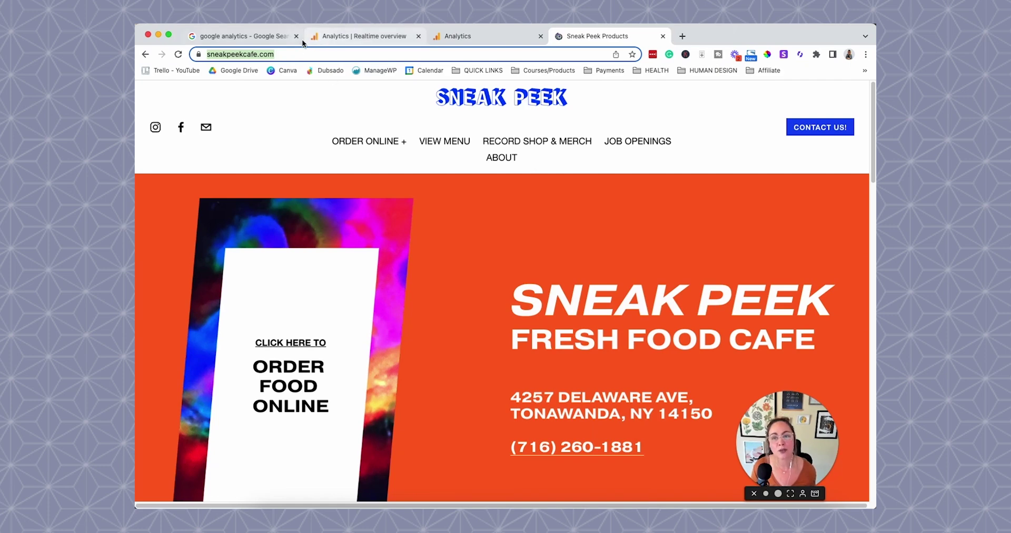
Return to the Realtime overview and examine the views by page title and event count by event name
click(345, 37)
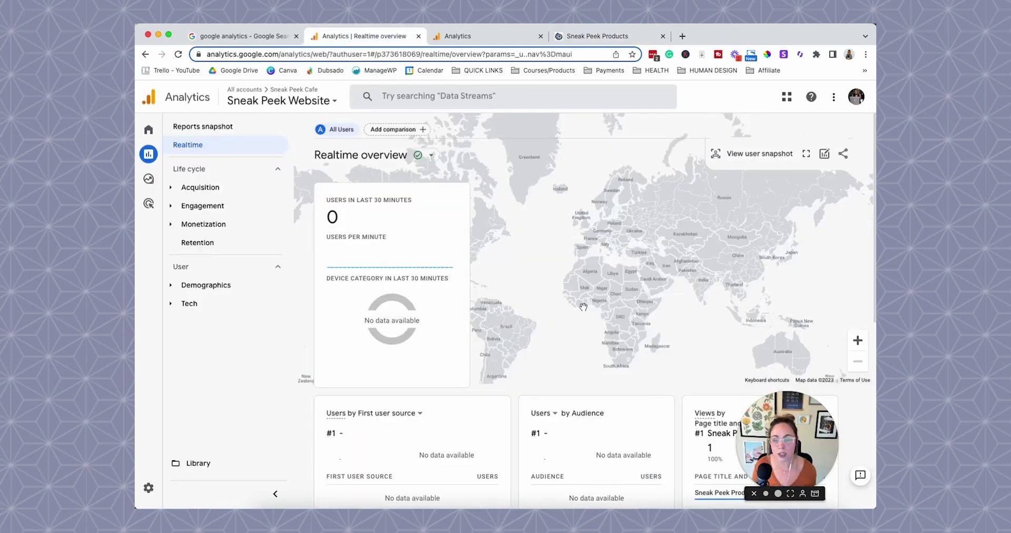
scroll(583, 306, down, 5)
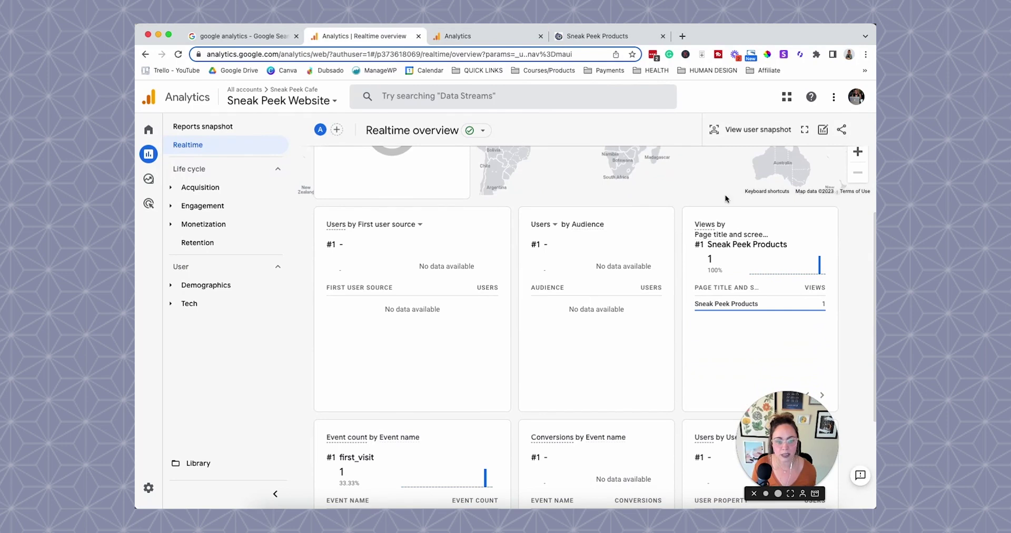
scroll(695, 240, down, 2)
scroll(705, 245, up, 1)
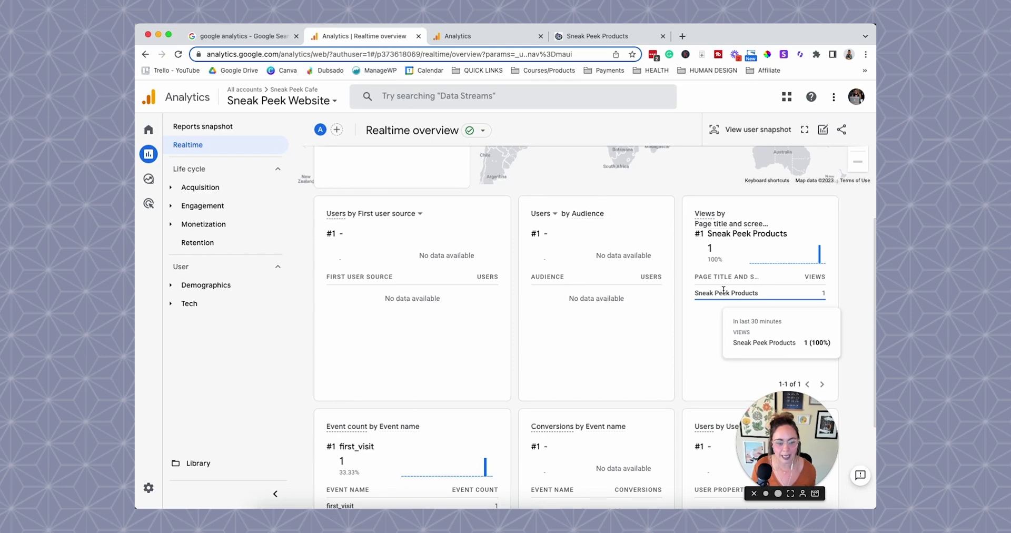
scroll(474, 310, down, 3)
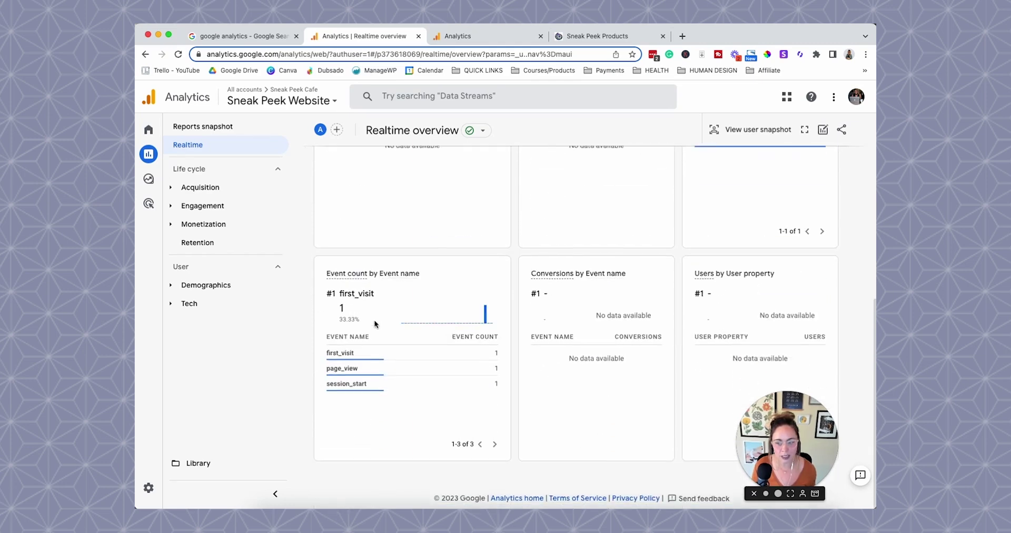
scroll(375, 323, up, 5)
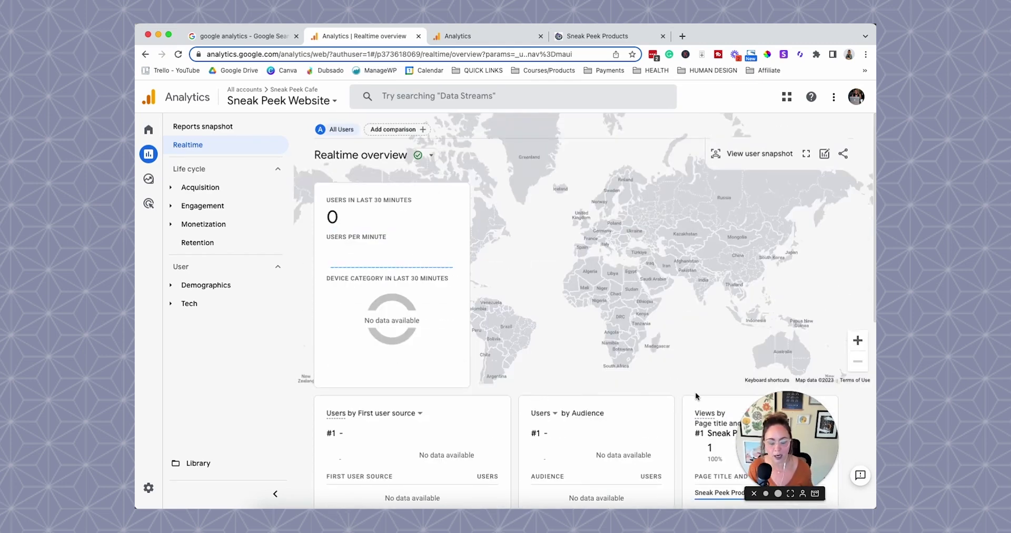